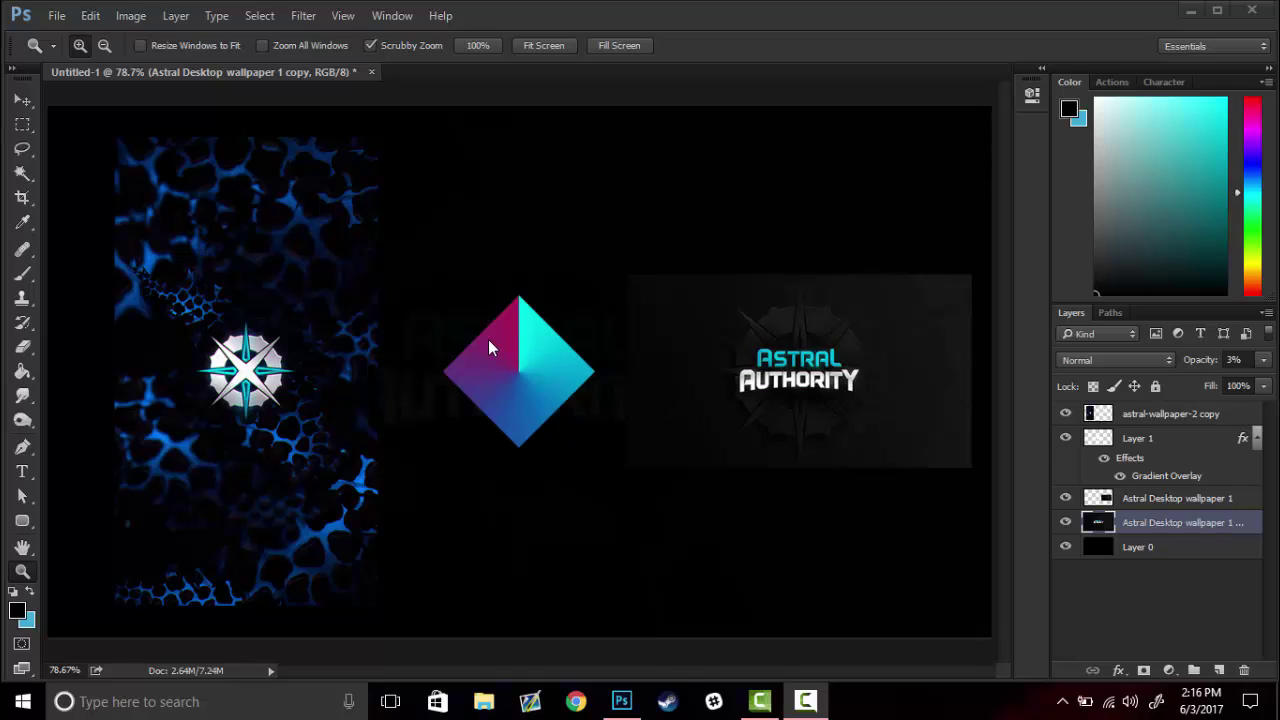
- Zoom around the canvas to inspect the Astral Authority logo and banner, then fit it on screen
click(250, 392)
drag(202, 372, 351, 443)
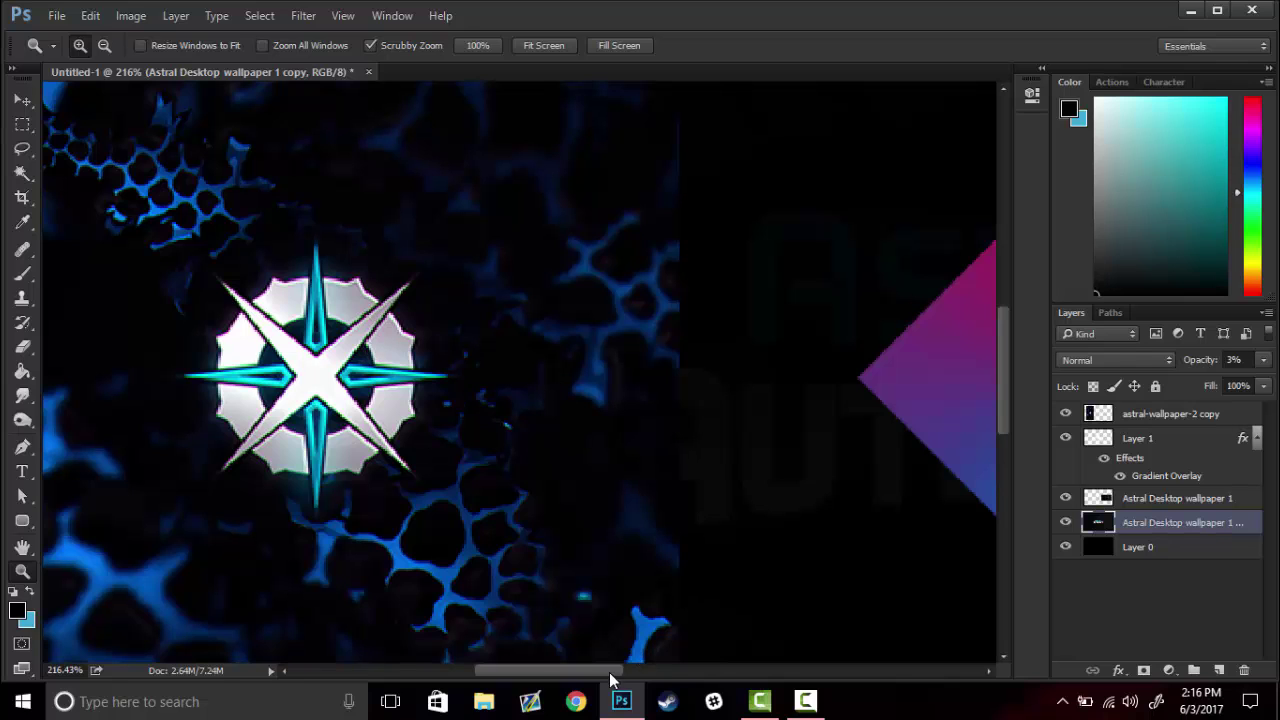
drag(606, 670, 664, 670)
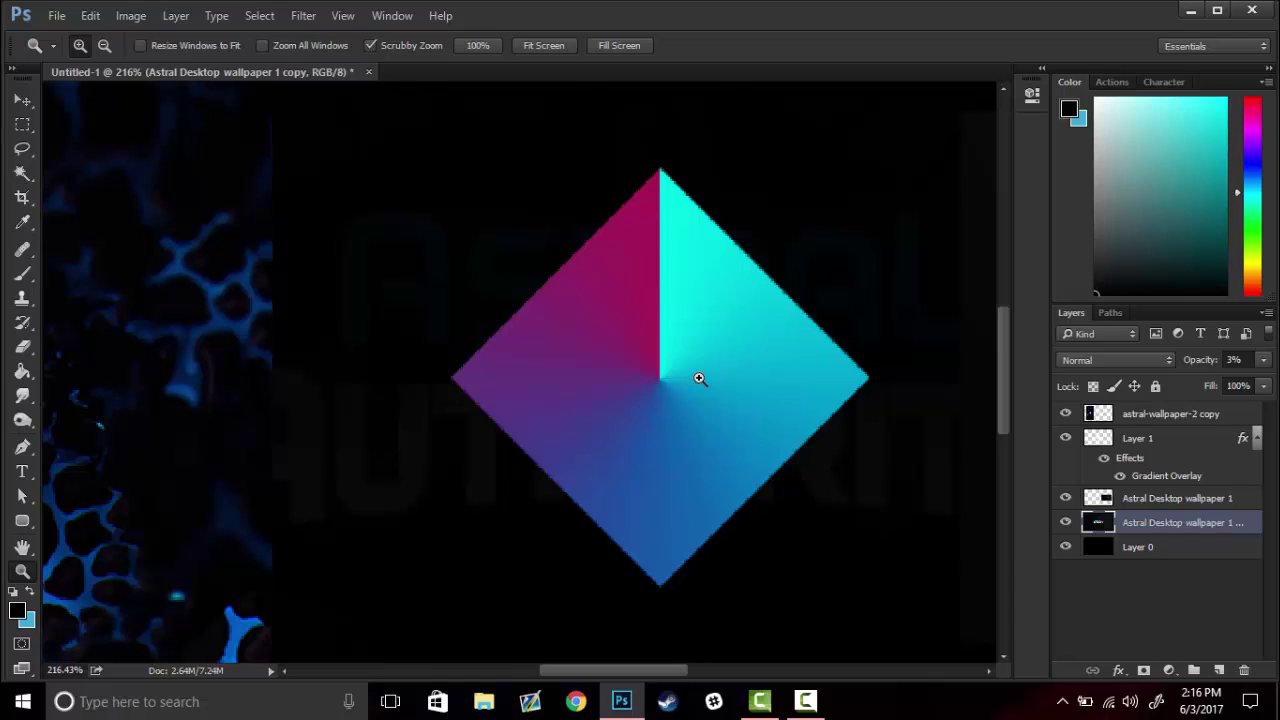
right_click(663, 332)
click(688, 347)
drag(838, 375, 932, 372)
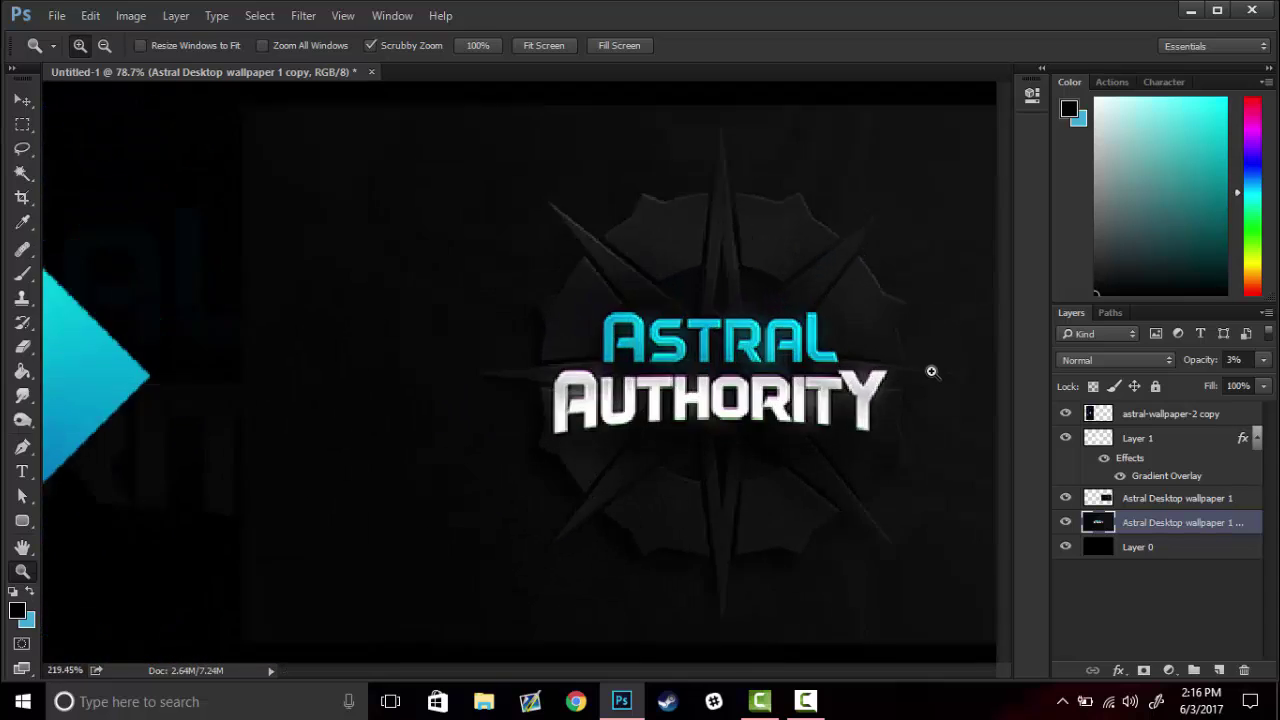
drag(766, 666, 829, 672)
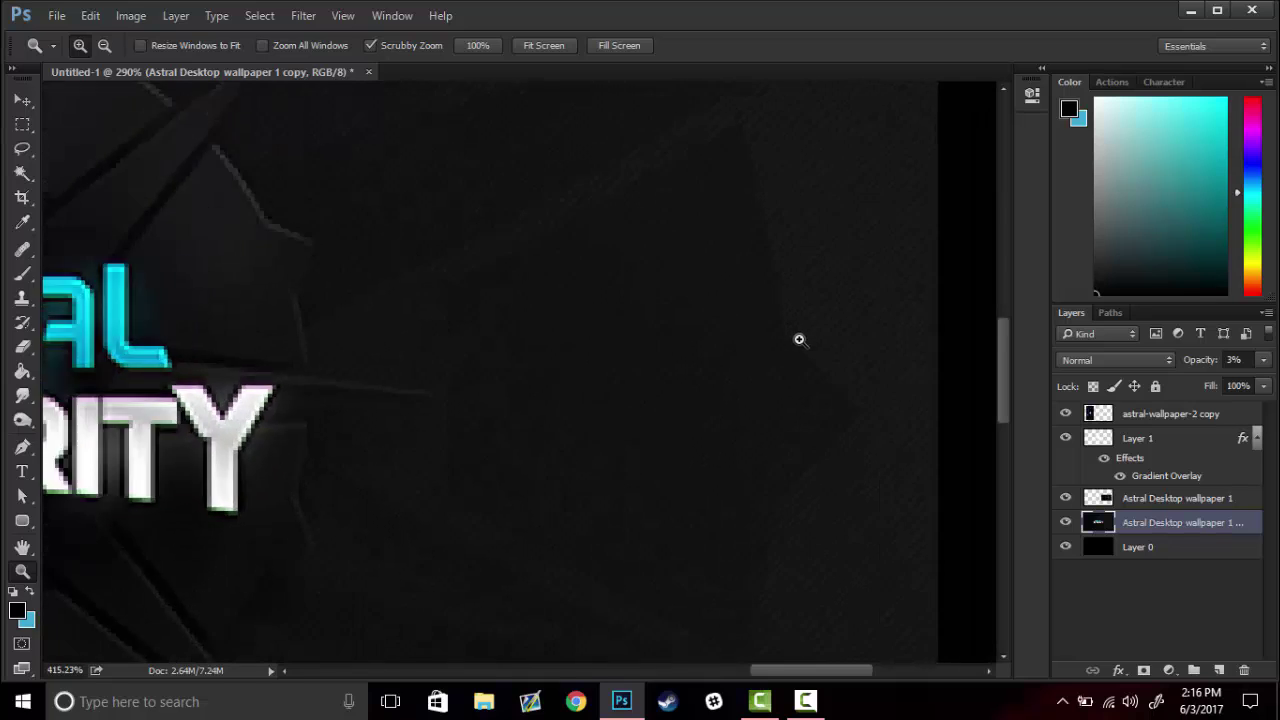
drag(746, 347, 803, 340)
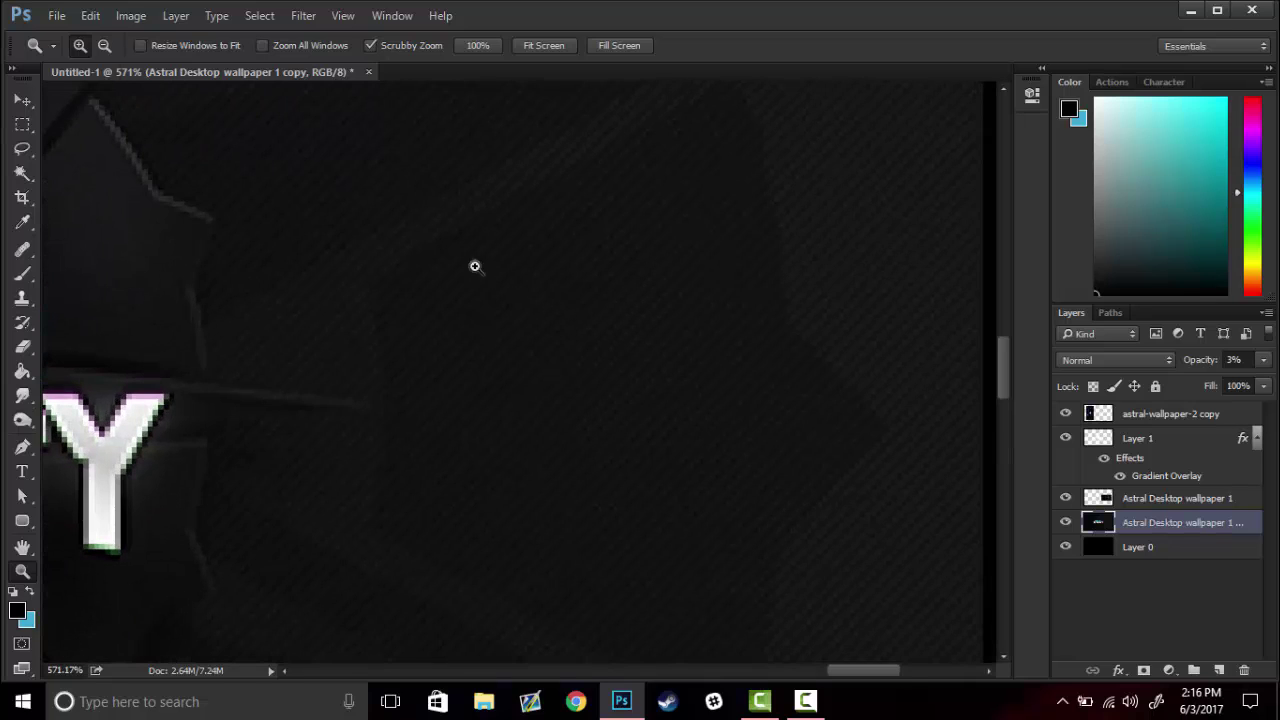
right_click(527, 274)
click(566, 291)
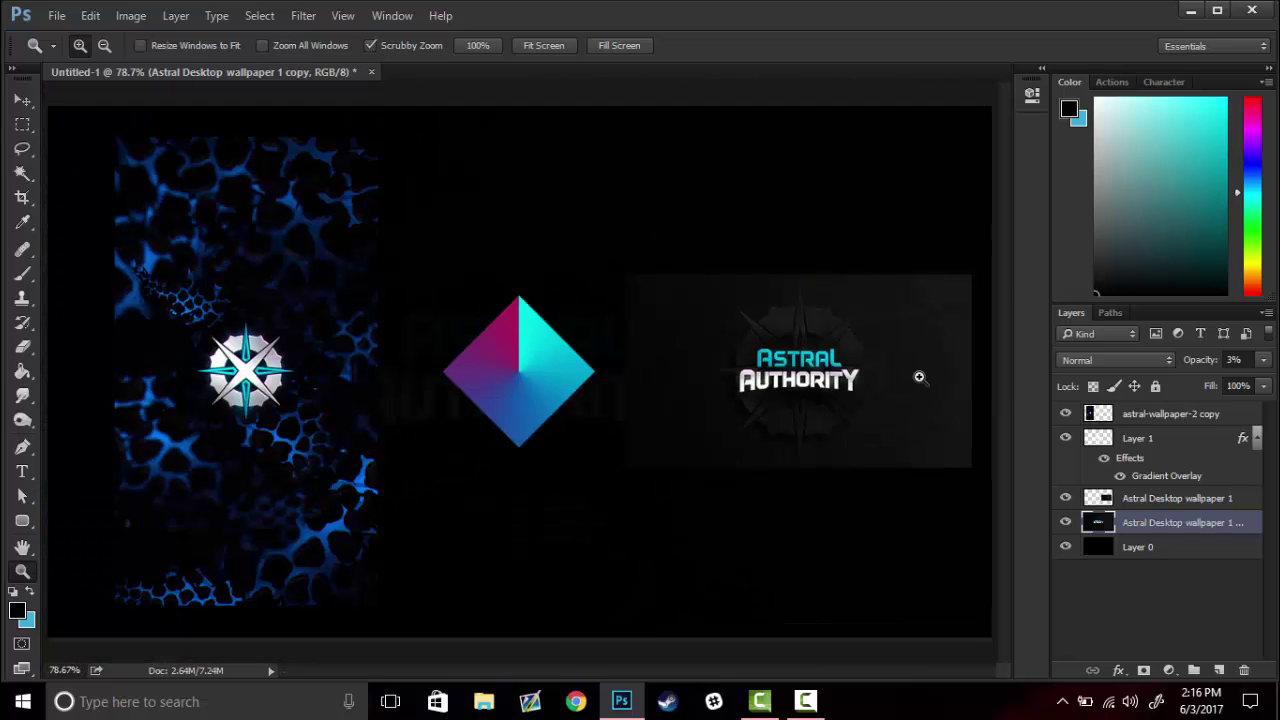
mouse_move(952, 372)
mouse_down()
mouse_move(1044, 365)
mouse_move(729, 363)
mouse_up()
right_click(729, 363)
click(790, 364)
- On a new layer above astral-wallpaper-2 copy, draw a Paw Print custom shape near the centre
key(t)
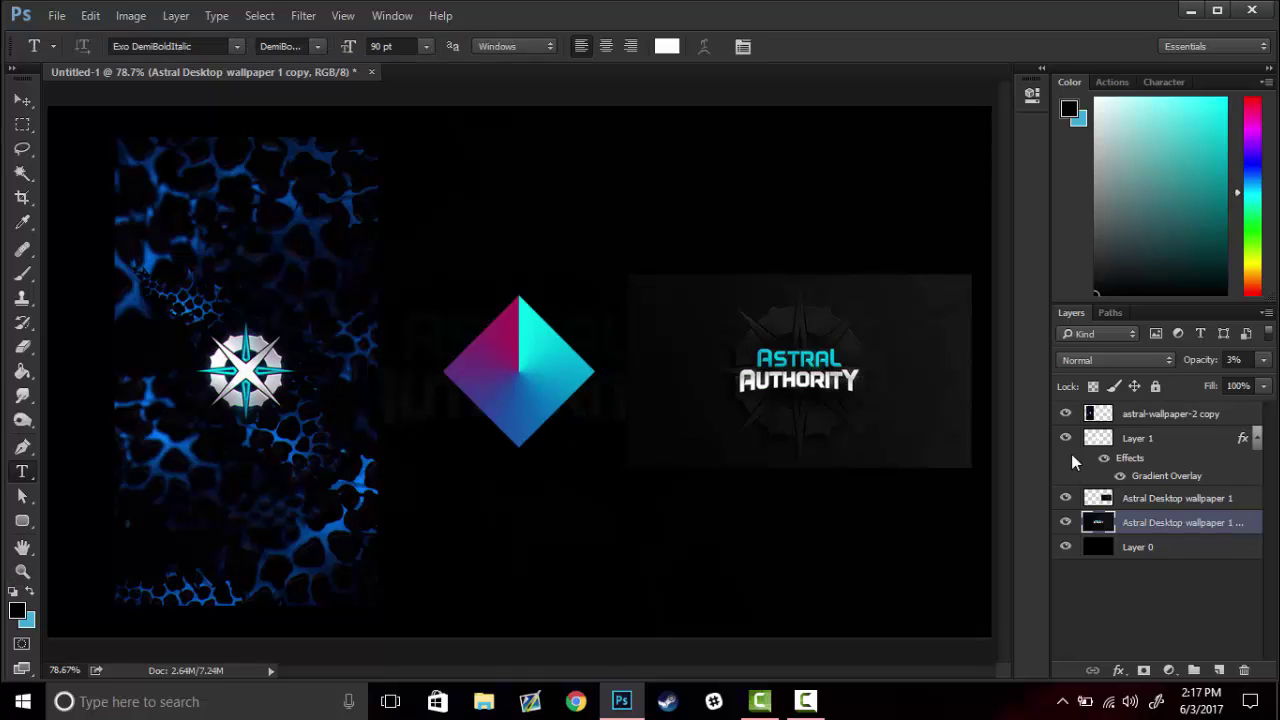
click(1168, 414)
click(1219, 670)
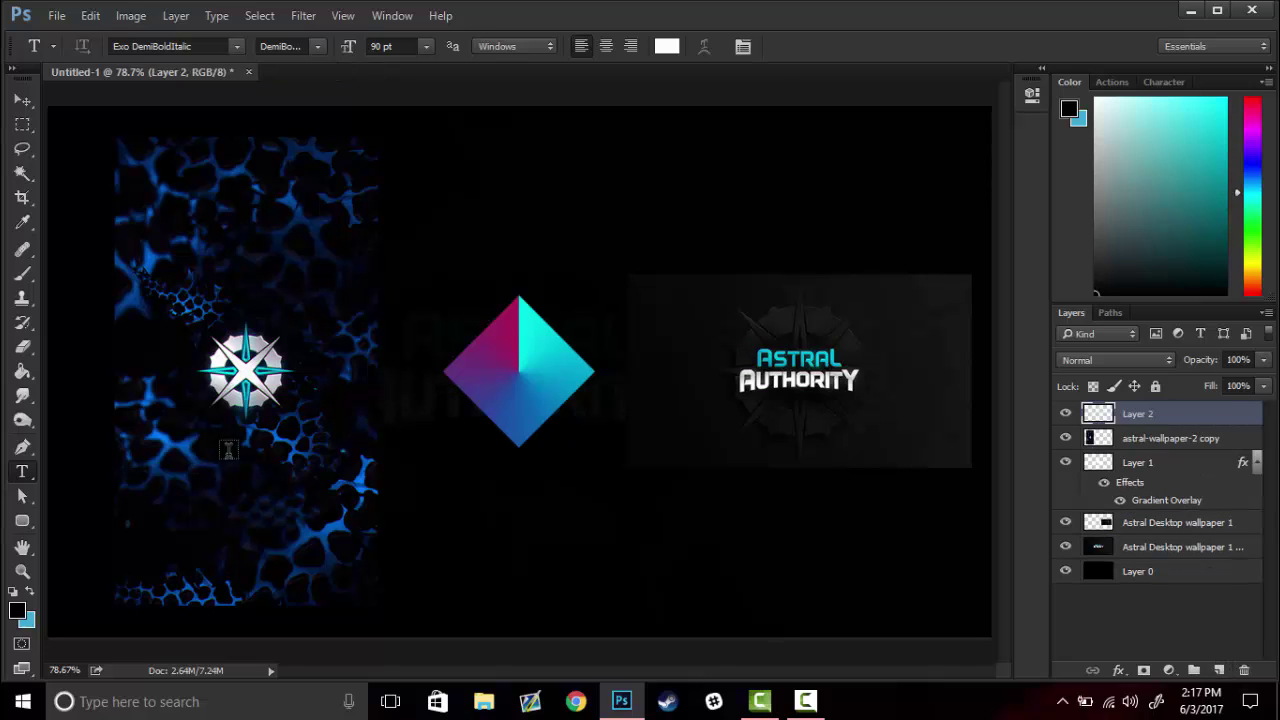
click(22, 520)
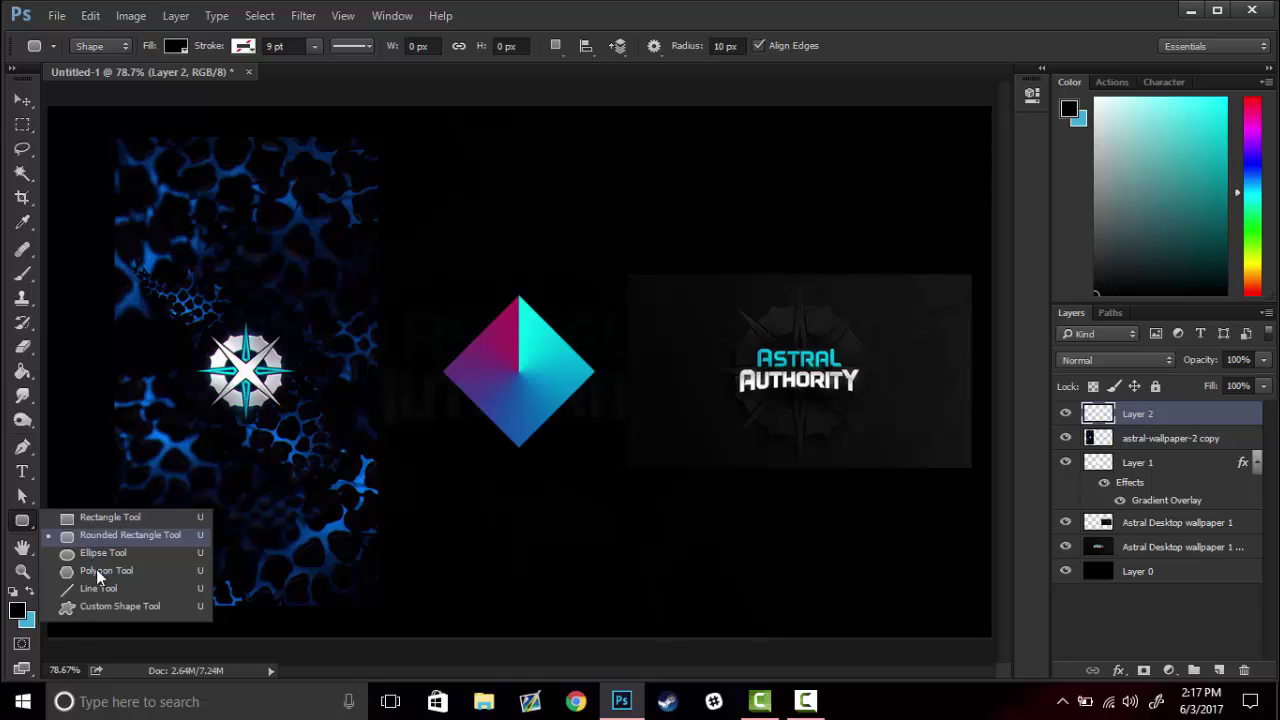
click(100, 604)
click(727, 47)
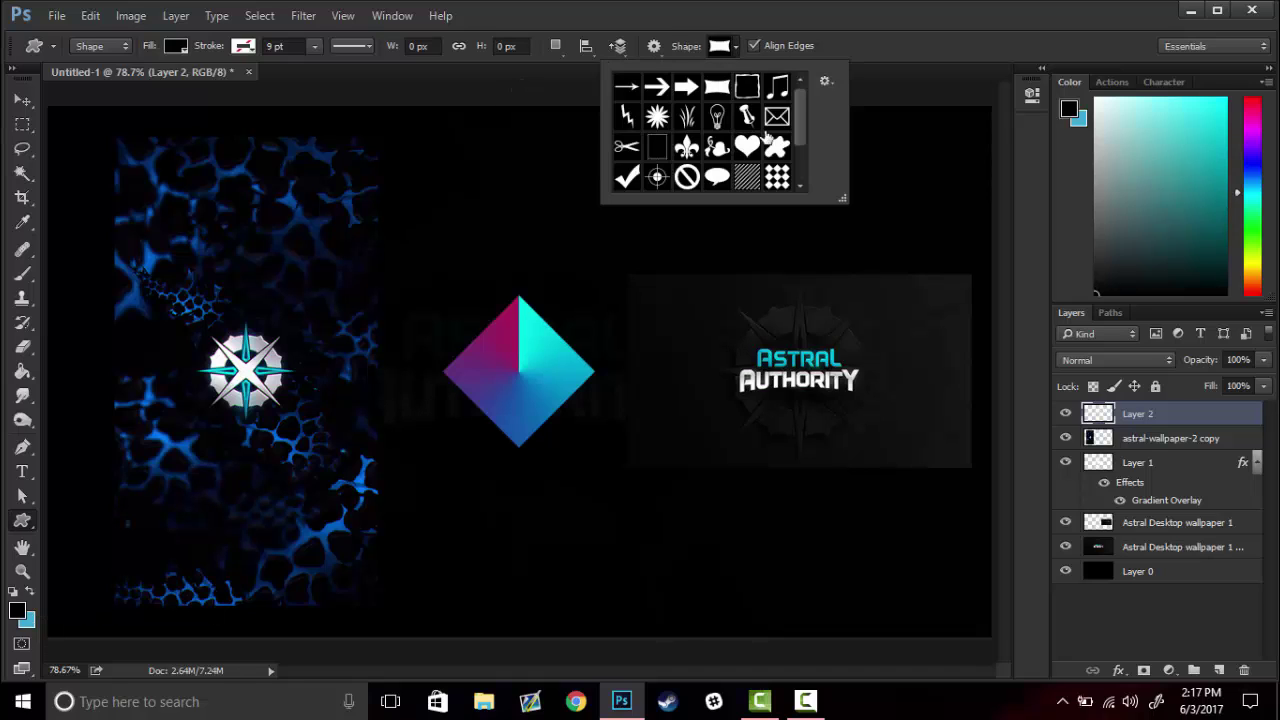
scroll(768, 172, down, 1)
scroll(752, 160, down, 1)
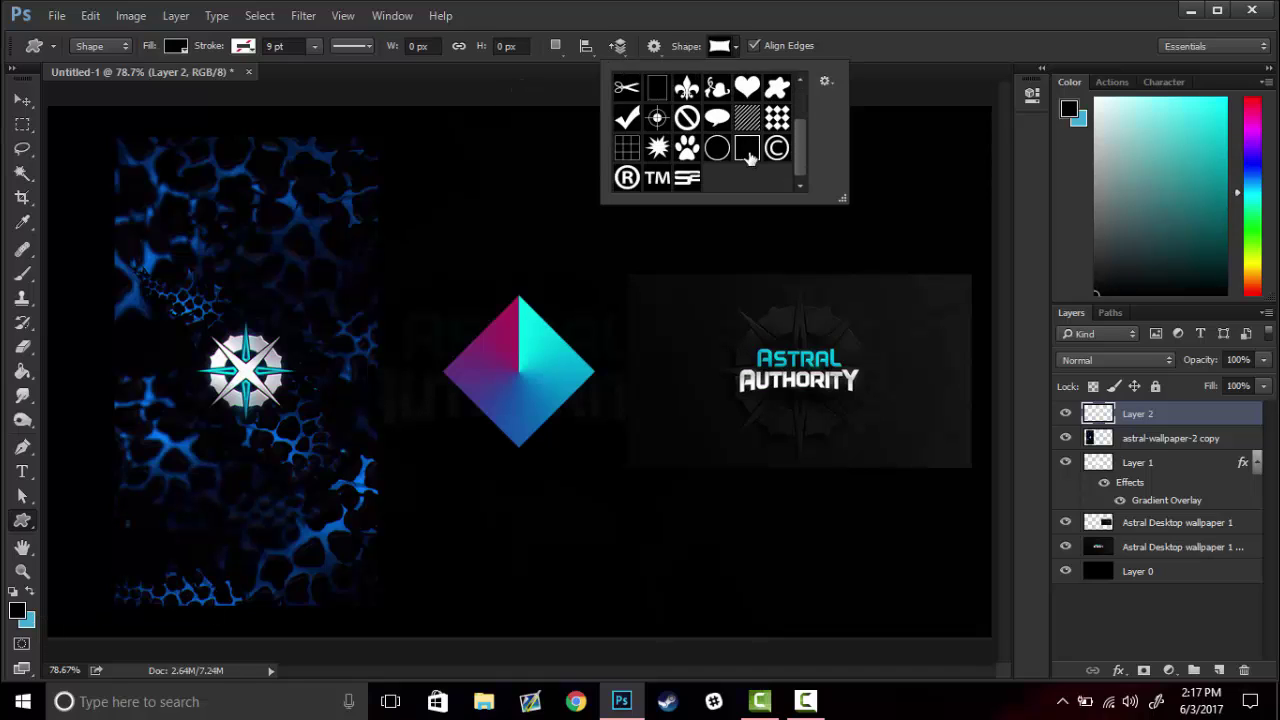
click(689, 150)
drag(519, 245, 714, 454)
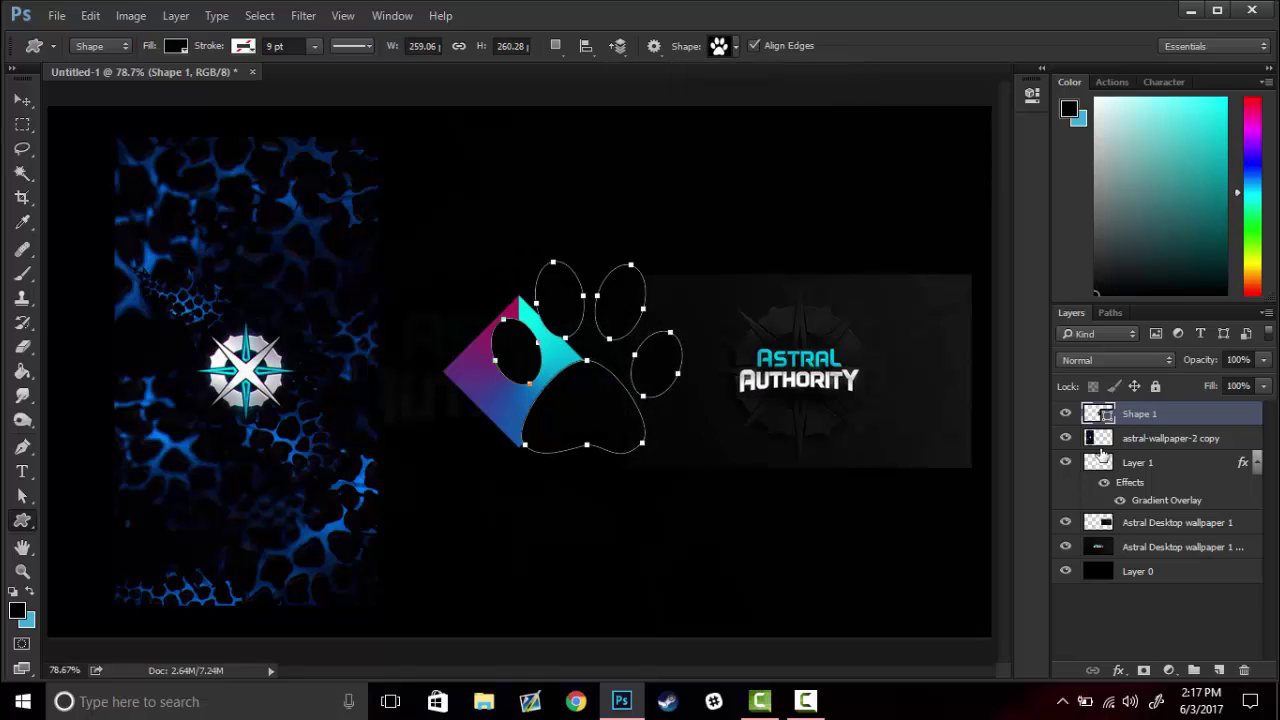
- Hide the other demo layers, then rasterize the paw, invert it to white and shift it left
drag(1063, 443, 1078, 492)
click(1067, 528)
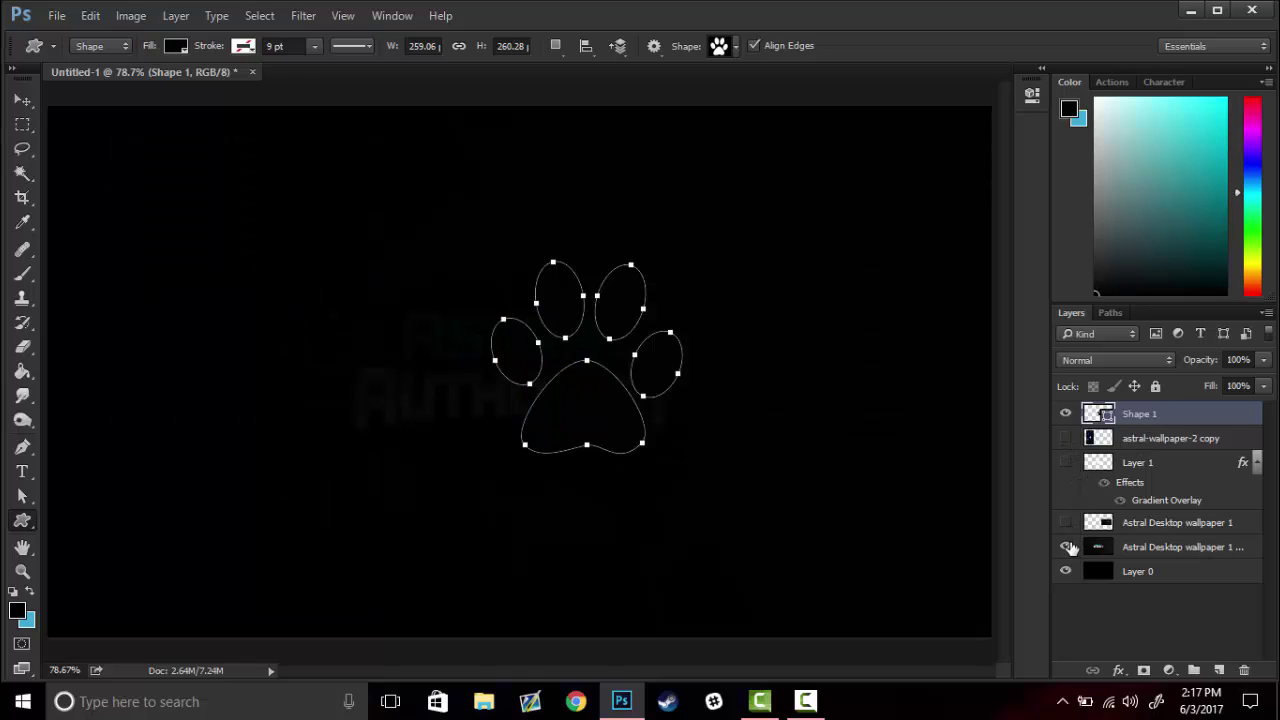
right_click(1158, 411)
click(958, 350)
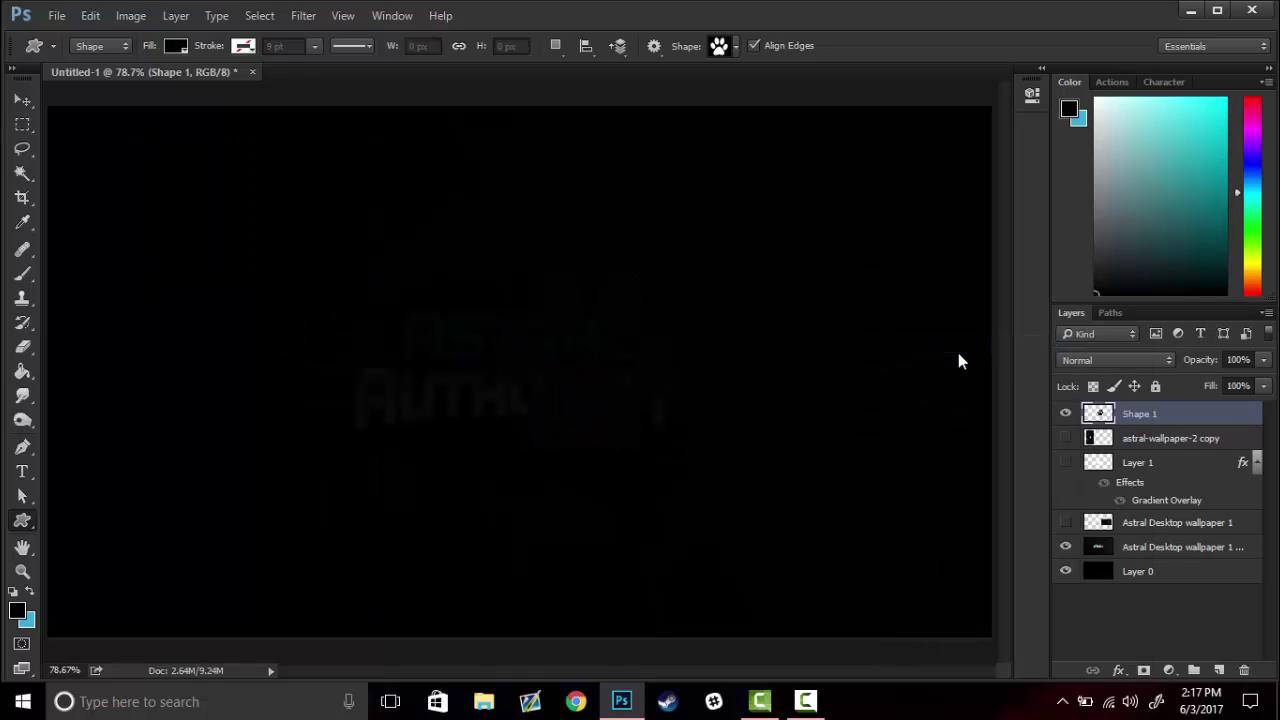
key(ctrl+i)
key(v)
drag(566, 400, 503, 415)
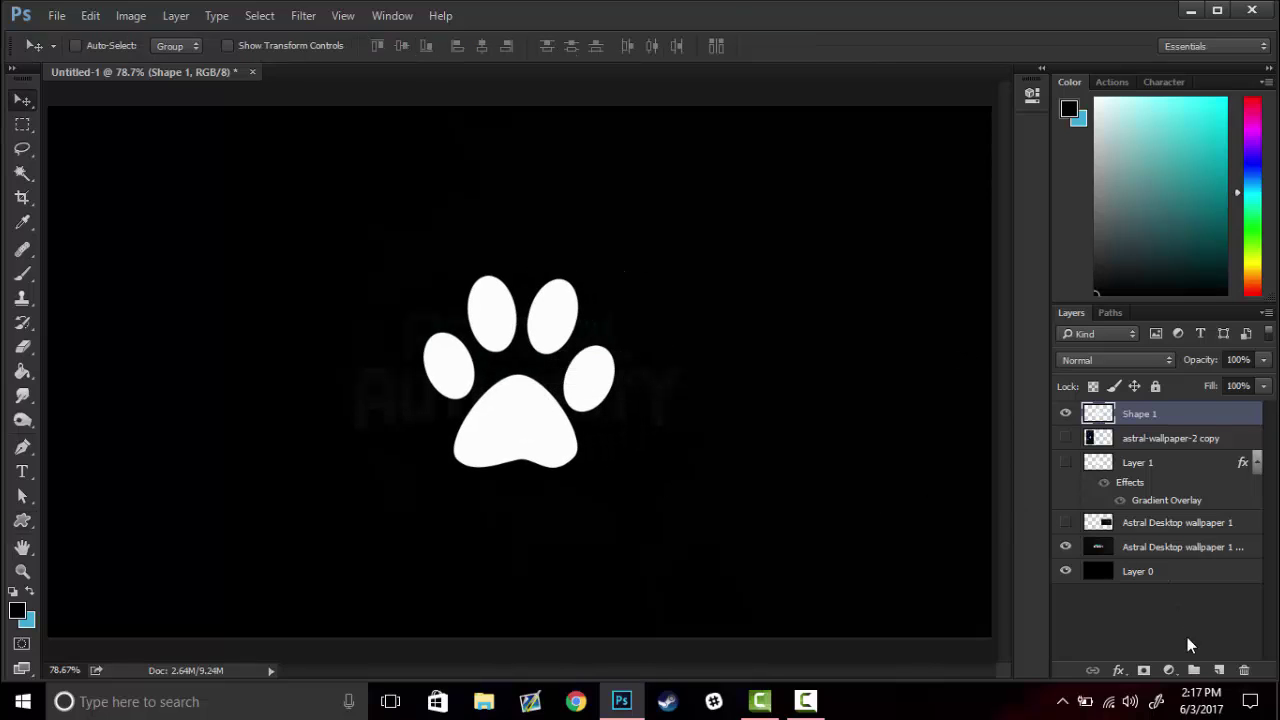
- Add Layer 2 above the paw and clip it to the paw shape
click(1219, 671)
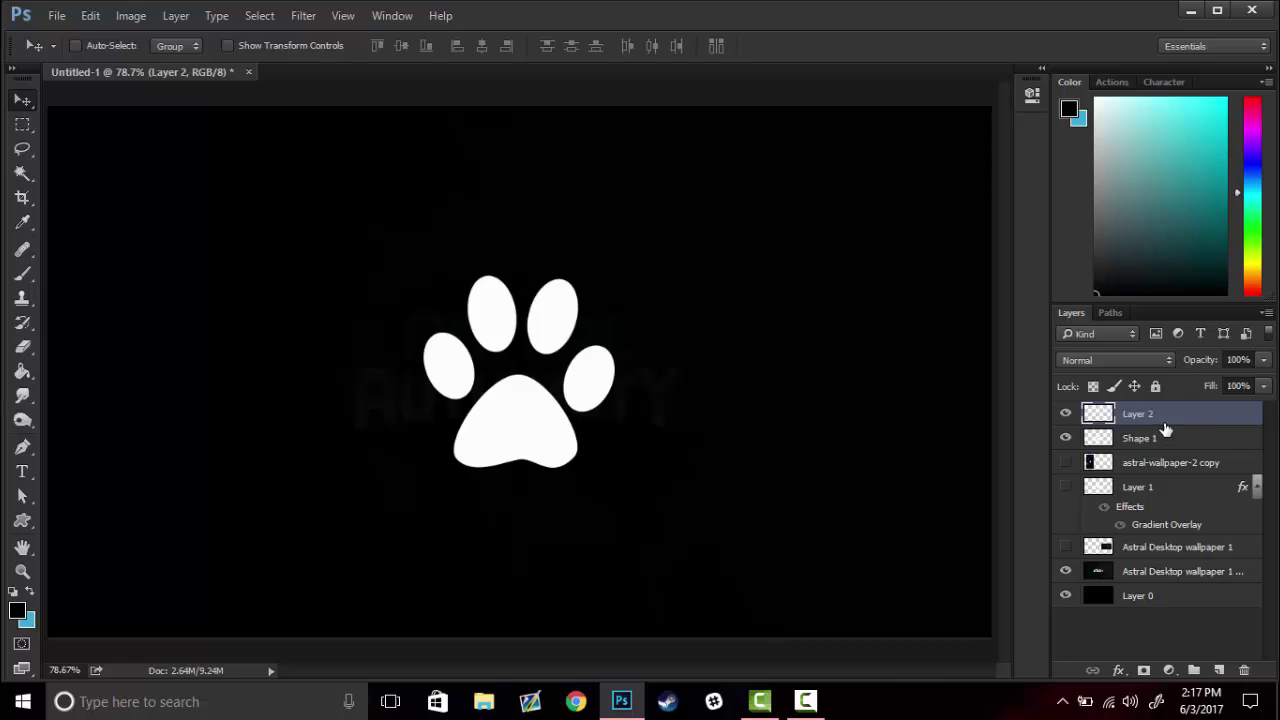
right_click(1183, 417)
click(1057, 427)
- Give the paw a white Overlay inner shadow and add another clipped layer above it
double_click(1192, 441)
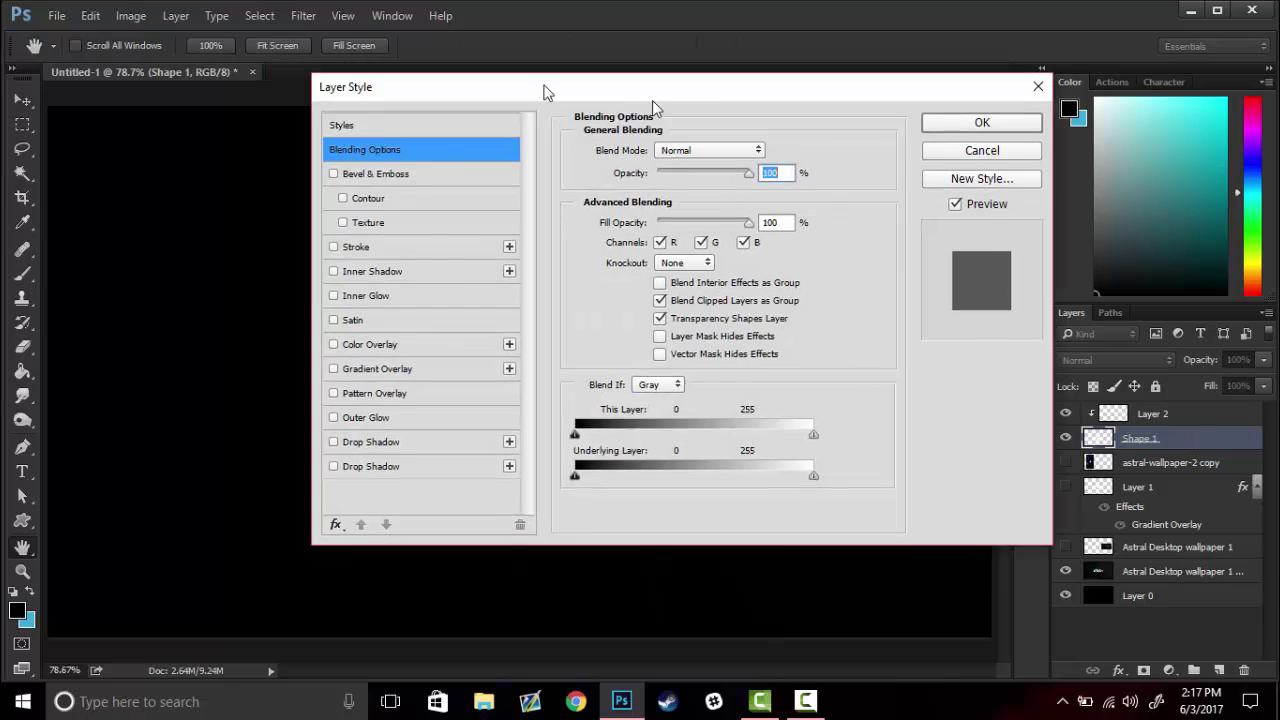
drag(505, 78, 918, 115)
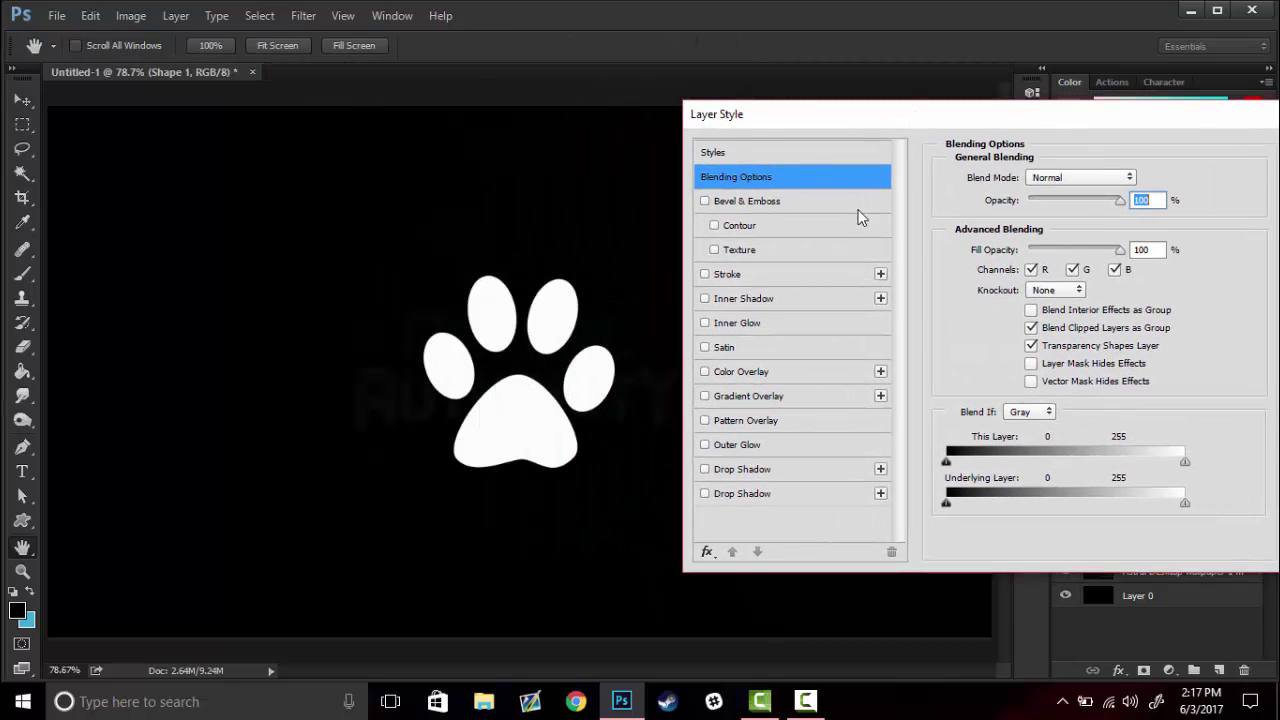
click(705, 298)
click(747, 298)
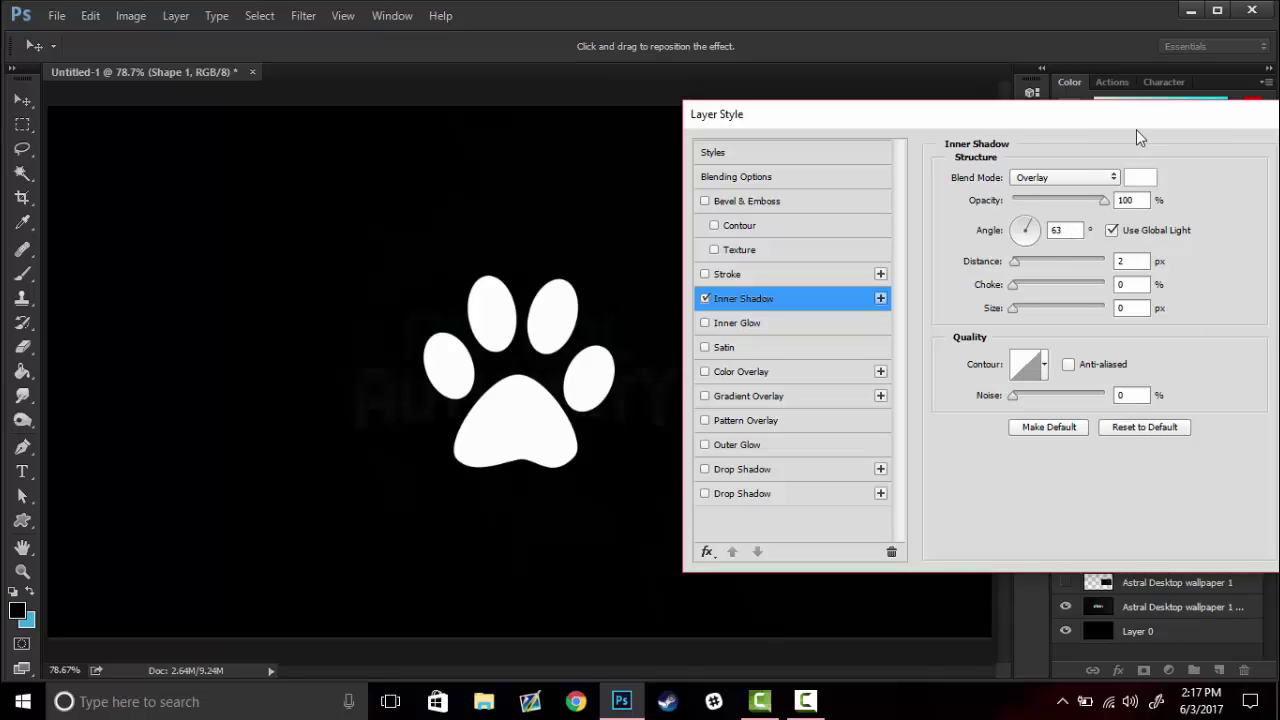
drag(1135, 128, 955, 186)
click(1189, 208)
key(ctrl+shift+alt+n)
key(b)
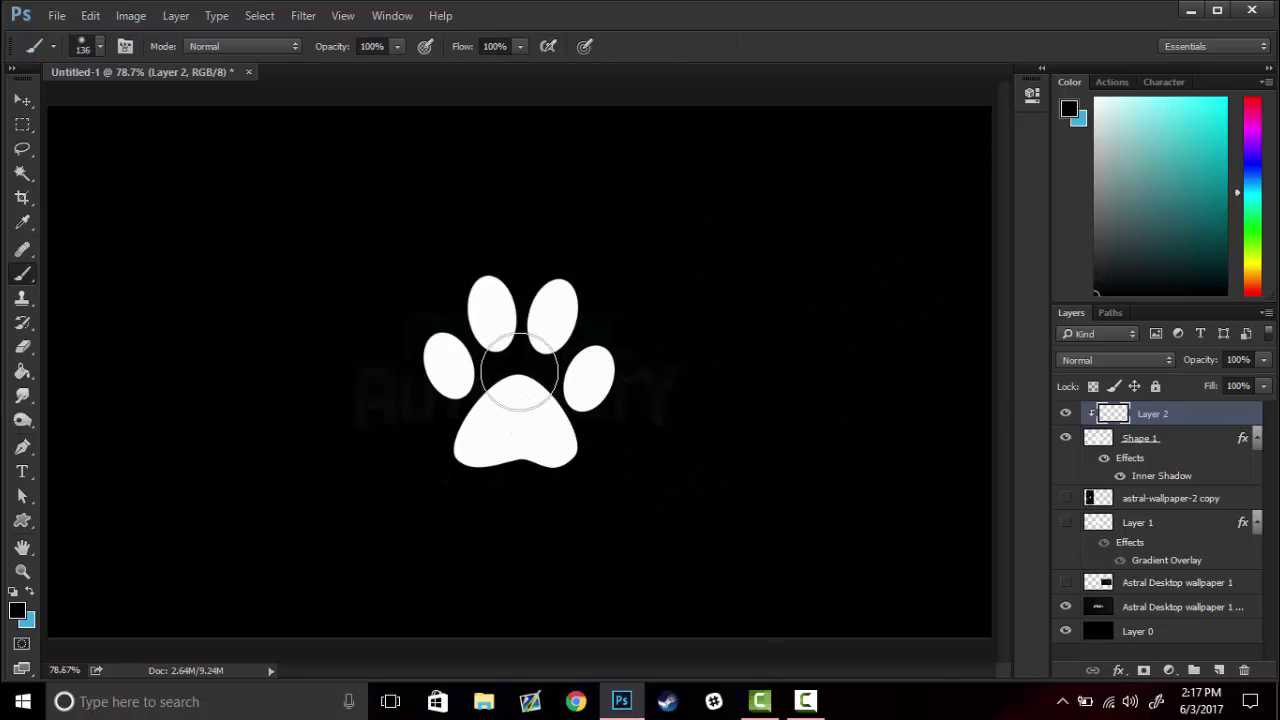
- Paint soft dark shading over the paw on the clipped layer at 47% opacity
mouse_move(528, 420)
mouse_down()
mouse_move(452, 396)
mouse_move(640, 486)
mouse_move(606, 297)
mouse_move(385, 267)
mouse_move(437, 277)
mouse_move(451, 429)
mouse_move(620, 486)
mouse_move(528, 371)
mouse_move(543, 371)
mouse_move(514, 357)
mouse_up()
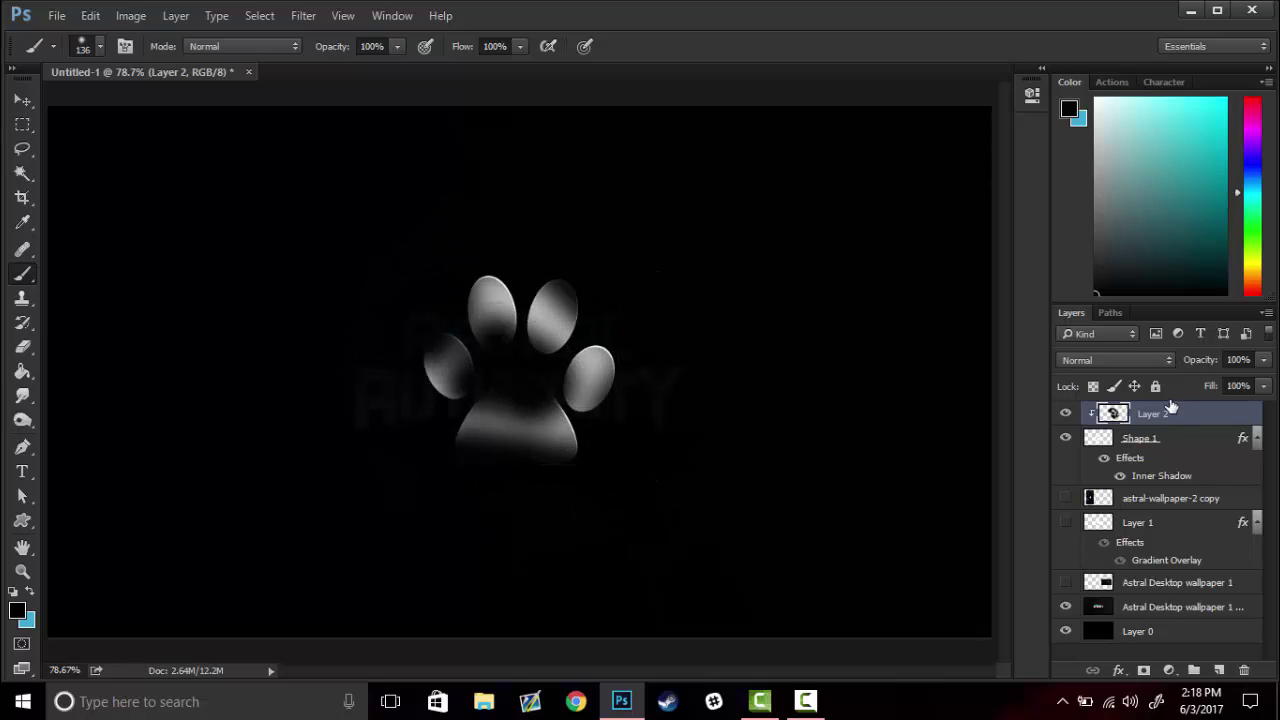
drag(1204, 362, 1155, 368)
click(22, 571)
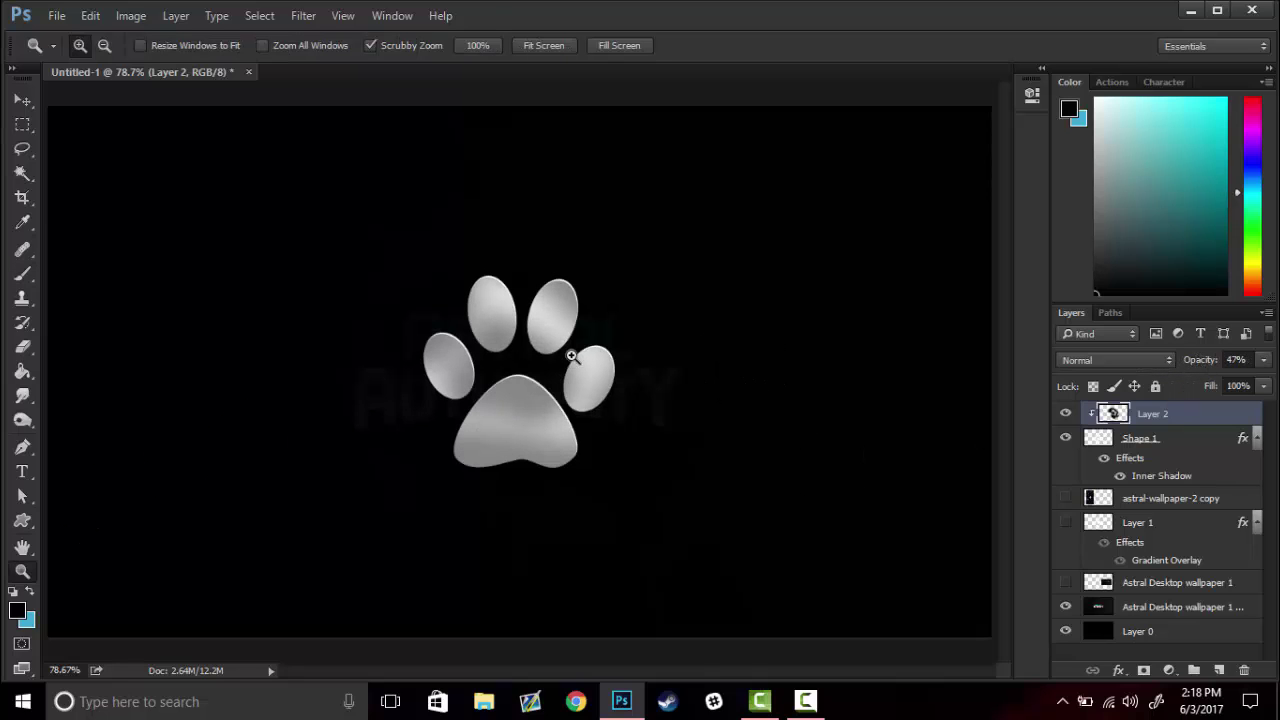
drag(551, 329, 642, 302)
right_click(642, 302)
click(668, 317)
drag(556, 351, 570, 354)
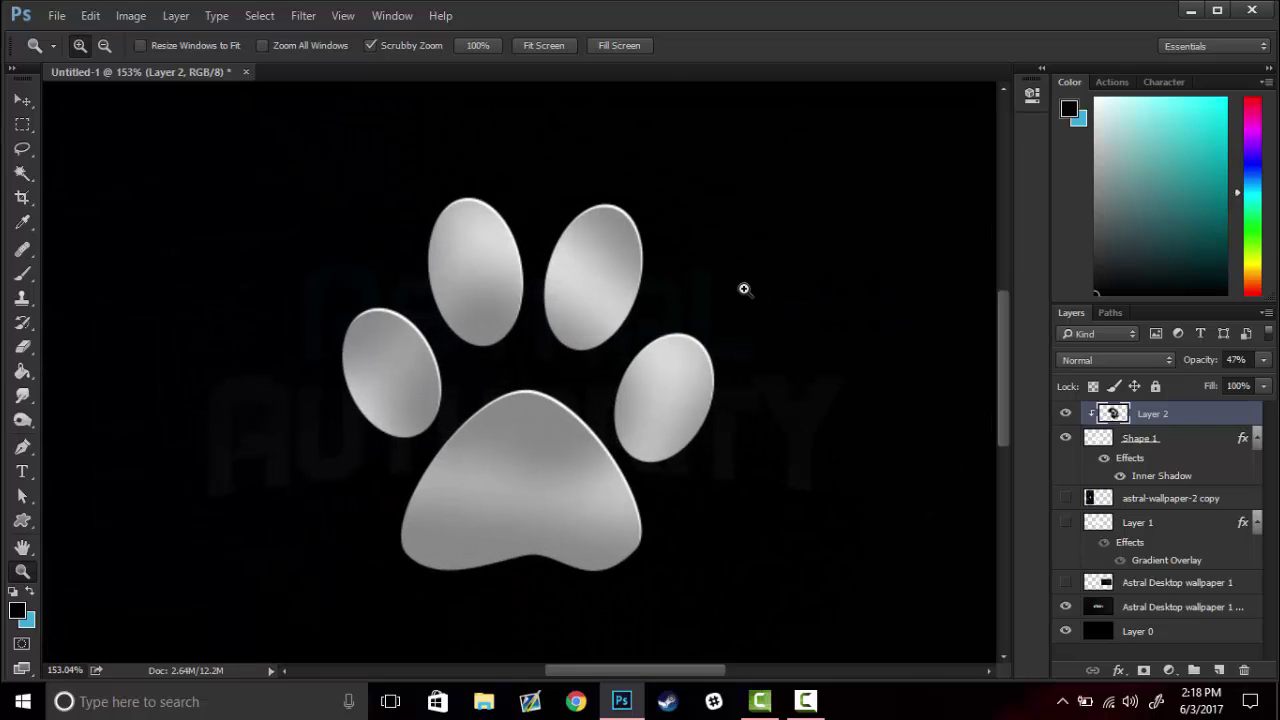
- Add an inner glow to the paw and raise the shading layer's opacity again
double_click(1165, 441)
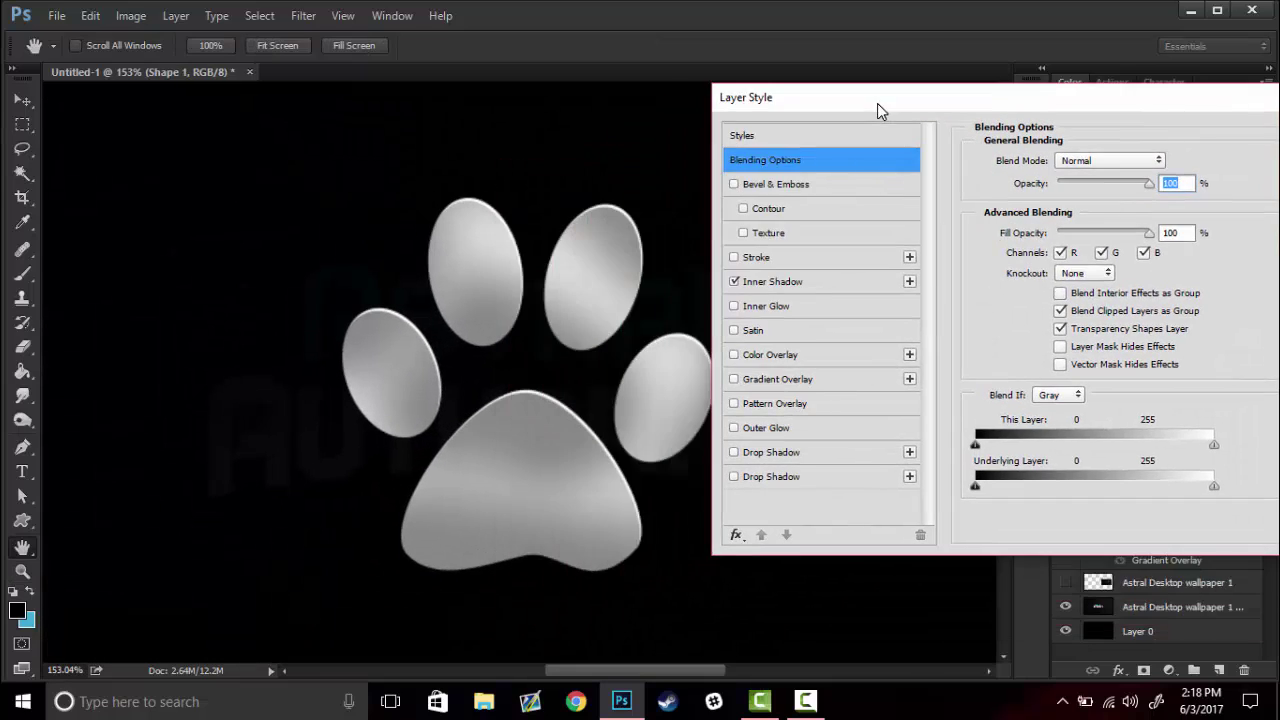
click(734, 306)
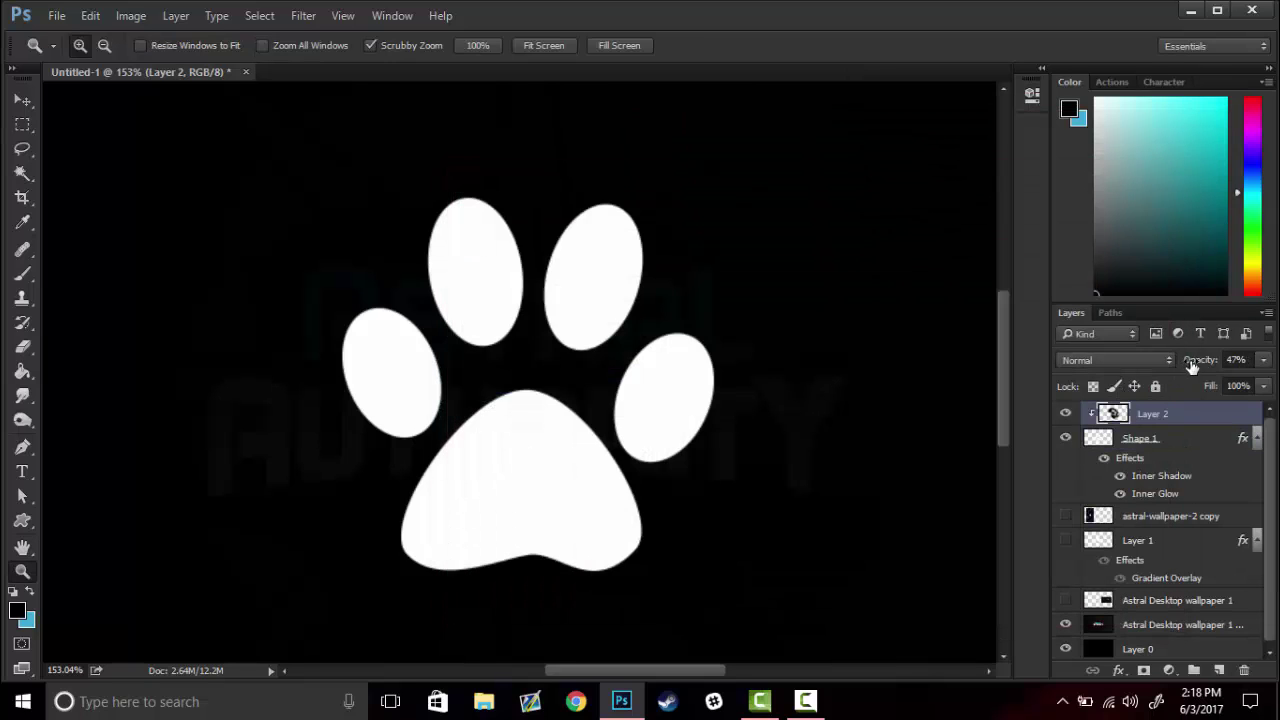
mouse_move(1192, 366)
mouse_down()
mouse_move(1219, 372)
mouse_move(1208, 372)
mouse_up()
mouse_move(613, 426)
mouse_down()
mouse_move(534, 437)
mouse_move(586, 420)
mouse_move(536, 395)
mouse_move(551, 377)
mouse_up()
- Repaint grey shading on the paw's toes and pad with a 142 brush, layer at 57% opacity
key(3)
right_click(551, 377)
key(Escape)
key(ctrl+z)
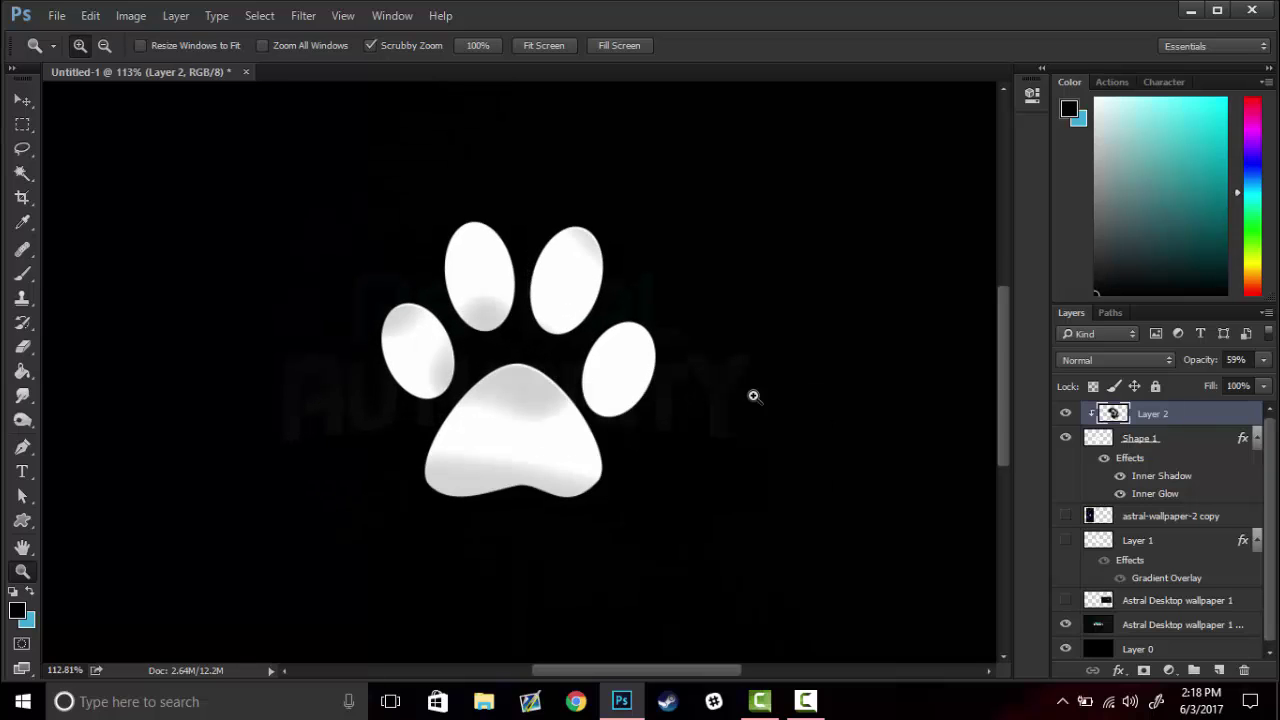
key(e)
right_click(578, 275)
click(755, 292)
text(142)
key(Return)
key(b)
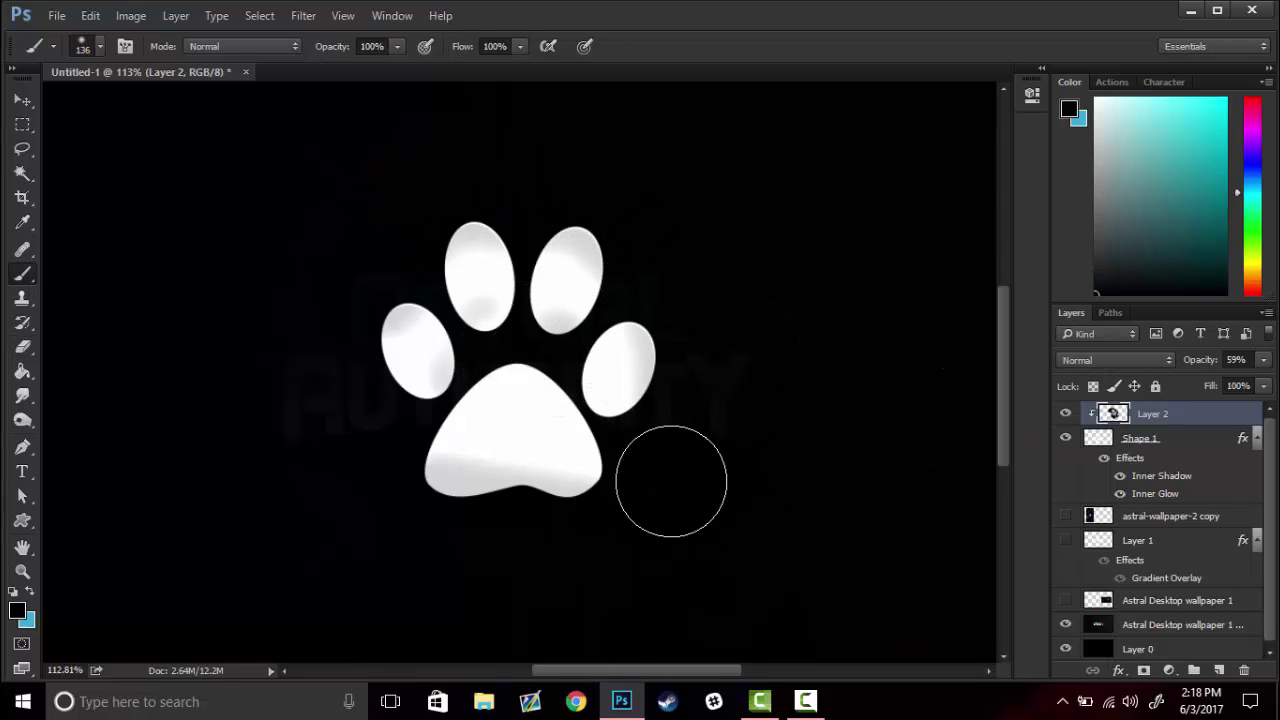
drag(537, 371, 550, 415)
drag(1215, 369, 1201, 364)
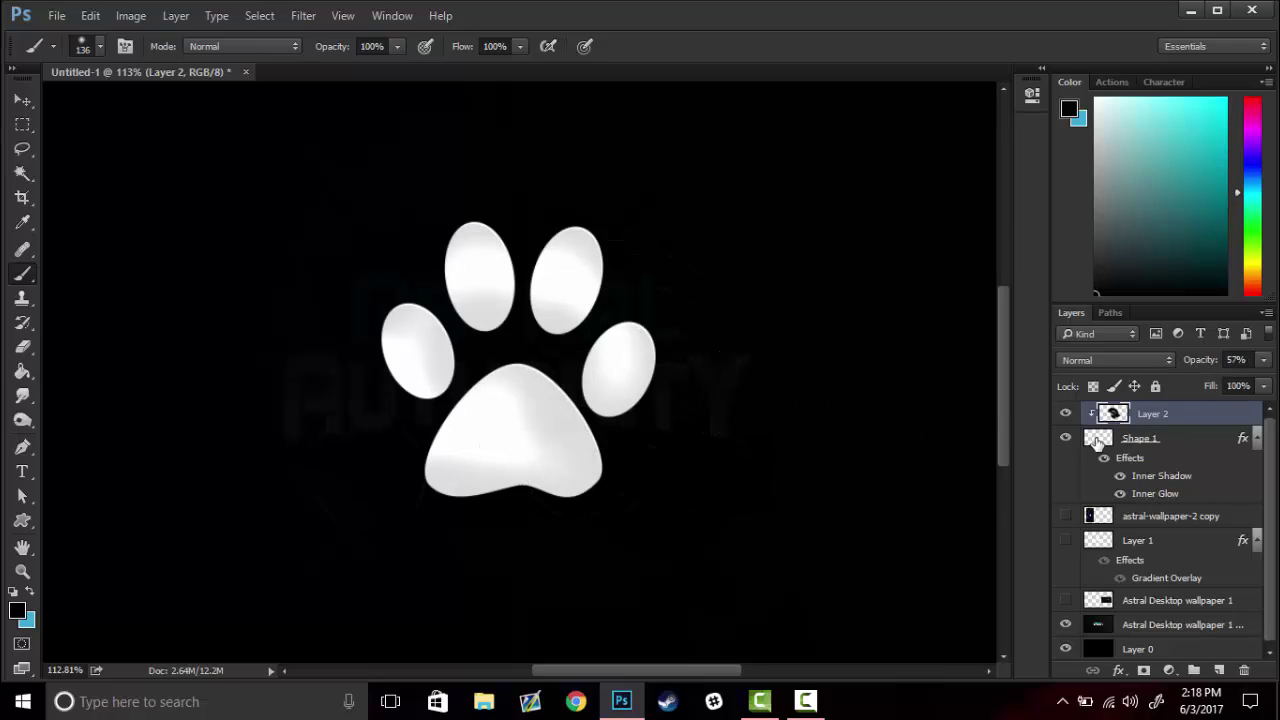
- Add a Satin effect to the paw with Distance 147 and opacity about 23%
click(1216, 443)
double_click(1216, 443)
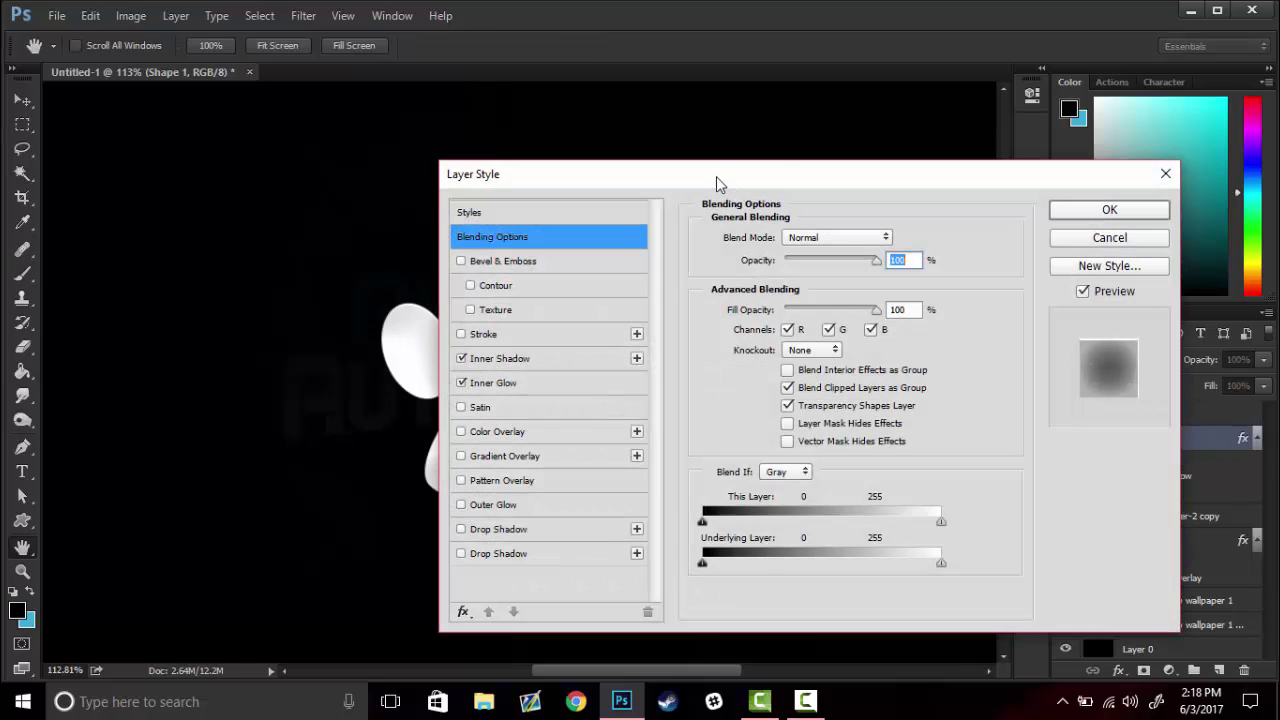
drag(716, 176, 886, 131)
click(636, 365)
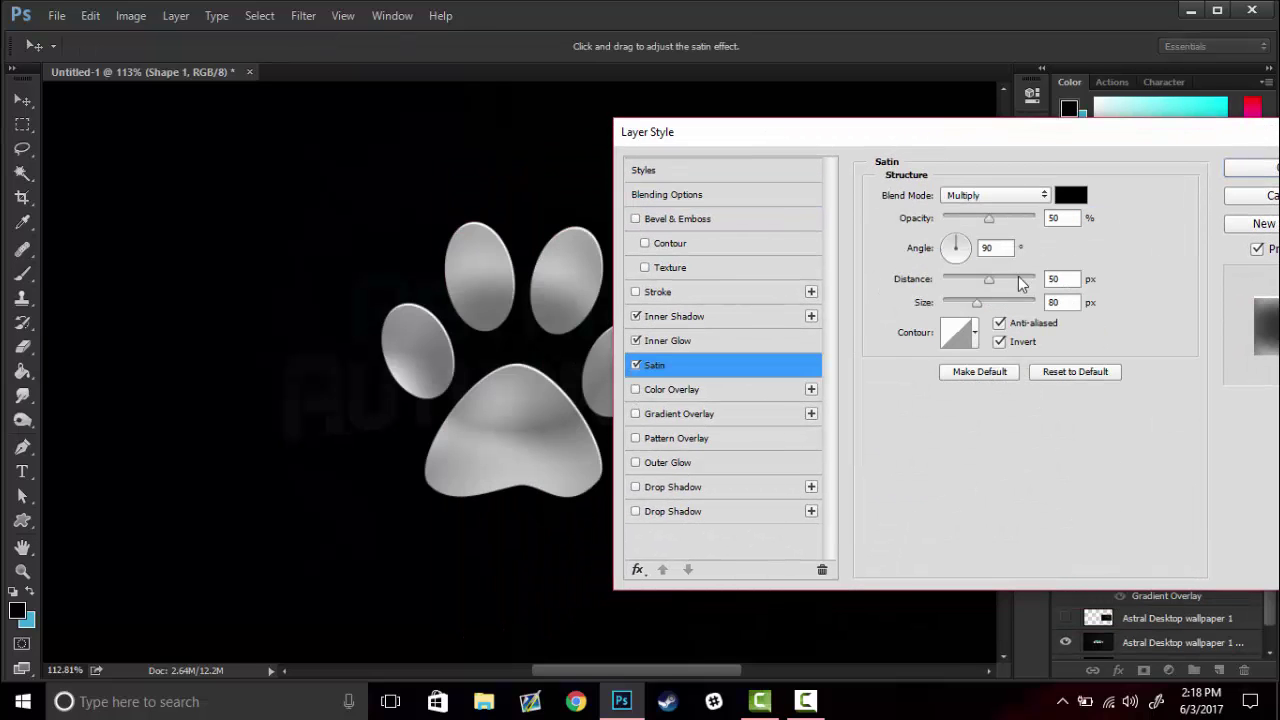
drag(998, 274, 1011, 279)
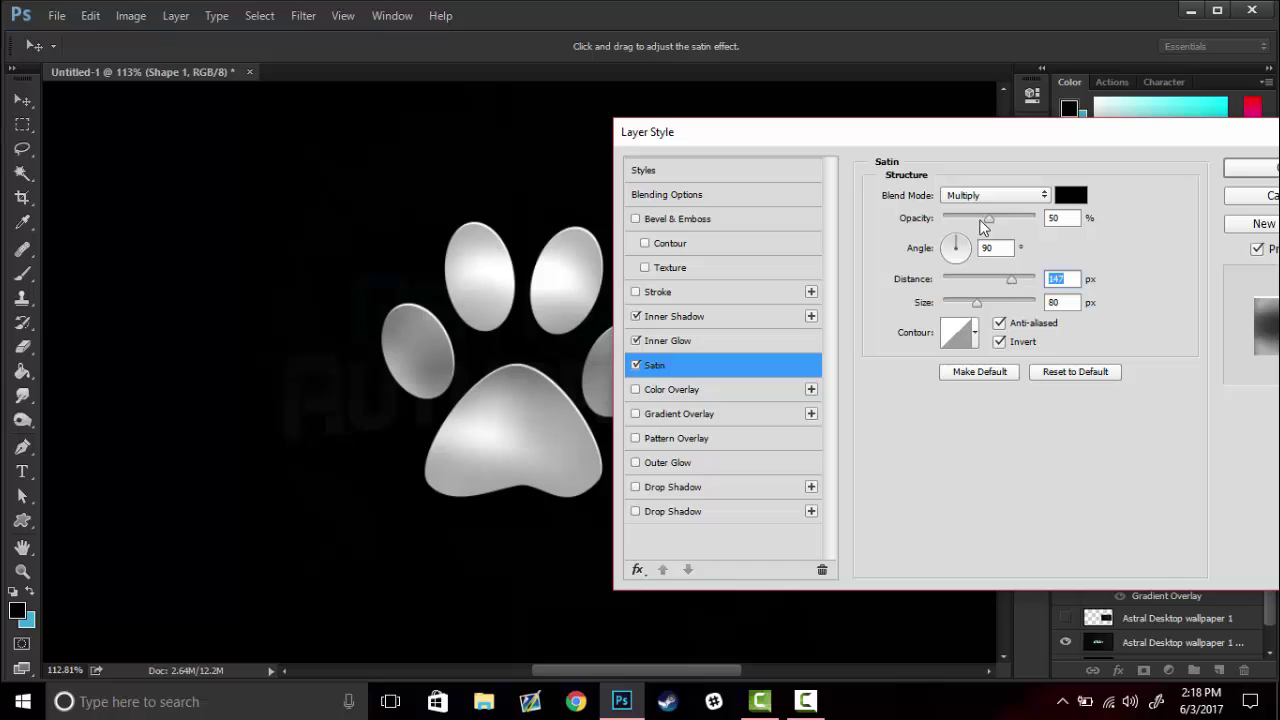
drag(980, 222, 965, 222)
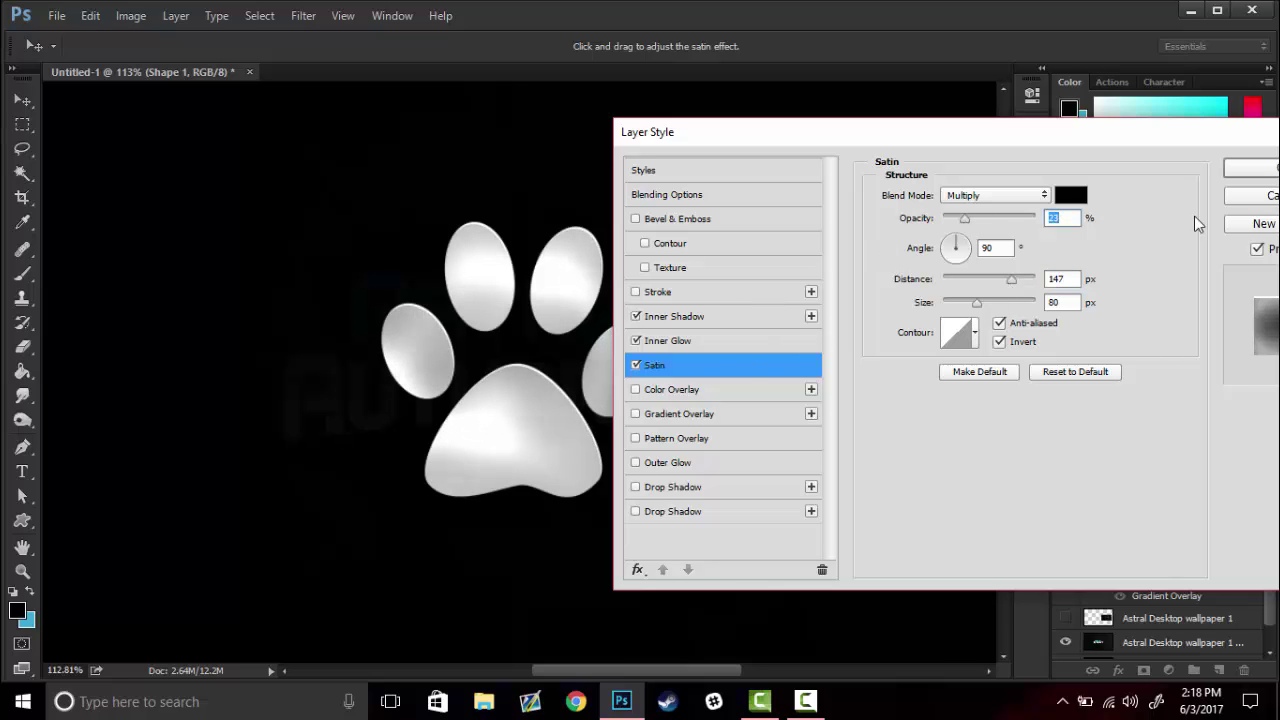
click(1259, 176)
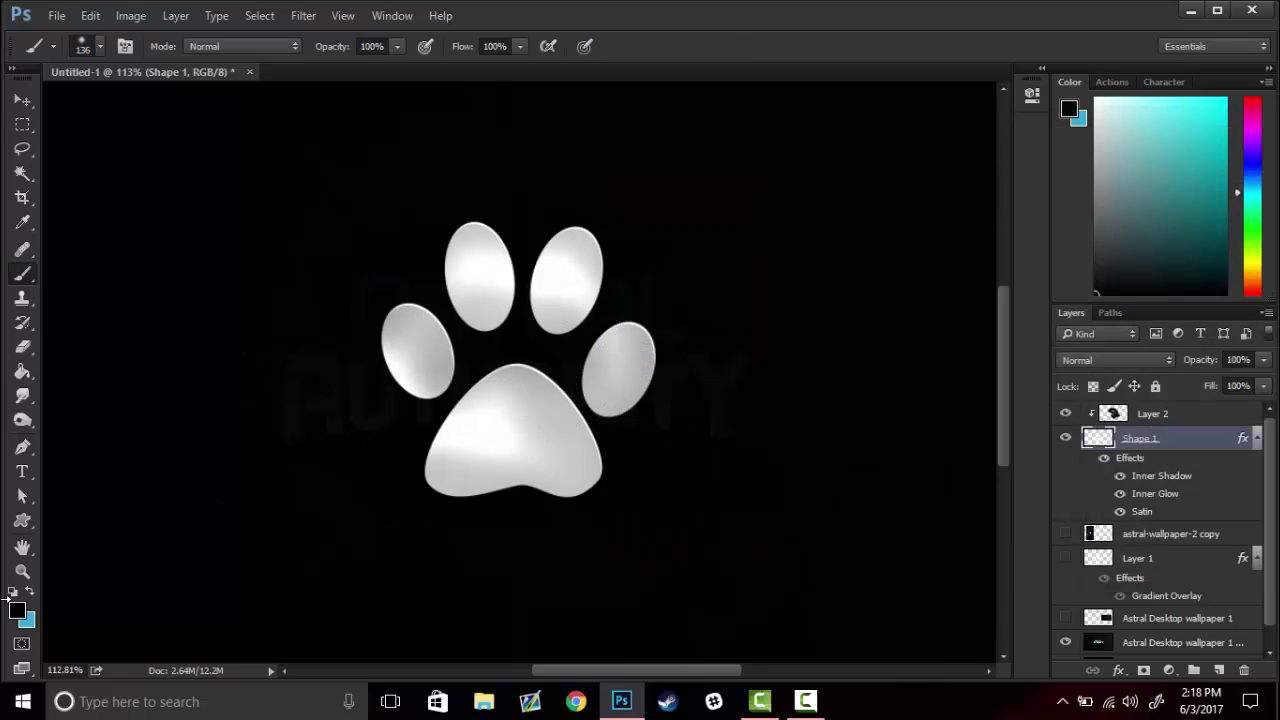
- Fit the canvas, hide the paw layers and reveal the astral-wallpaper-2 copy layer
click(22, 571)
alt+click(528, 380)
right_click(552, 364)
click(585, 375)
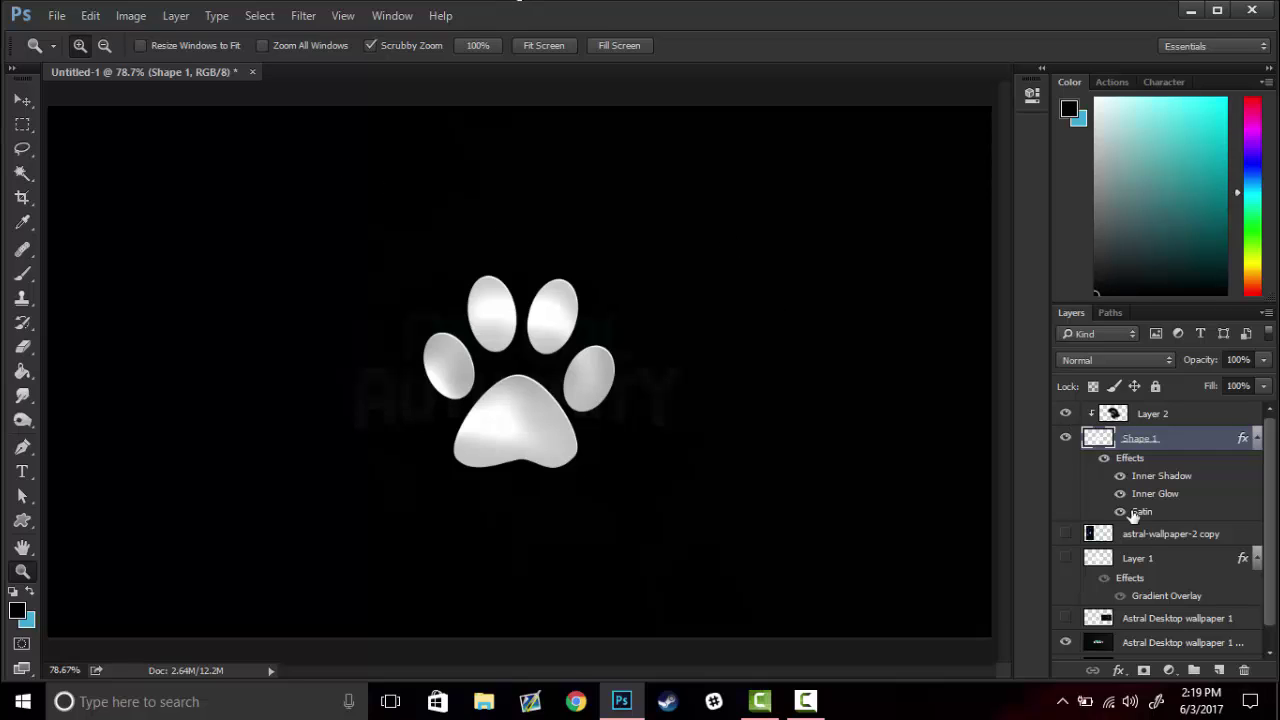
drag(1065, 413, 1065, 438)
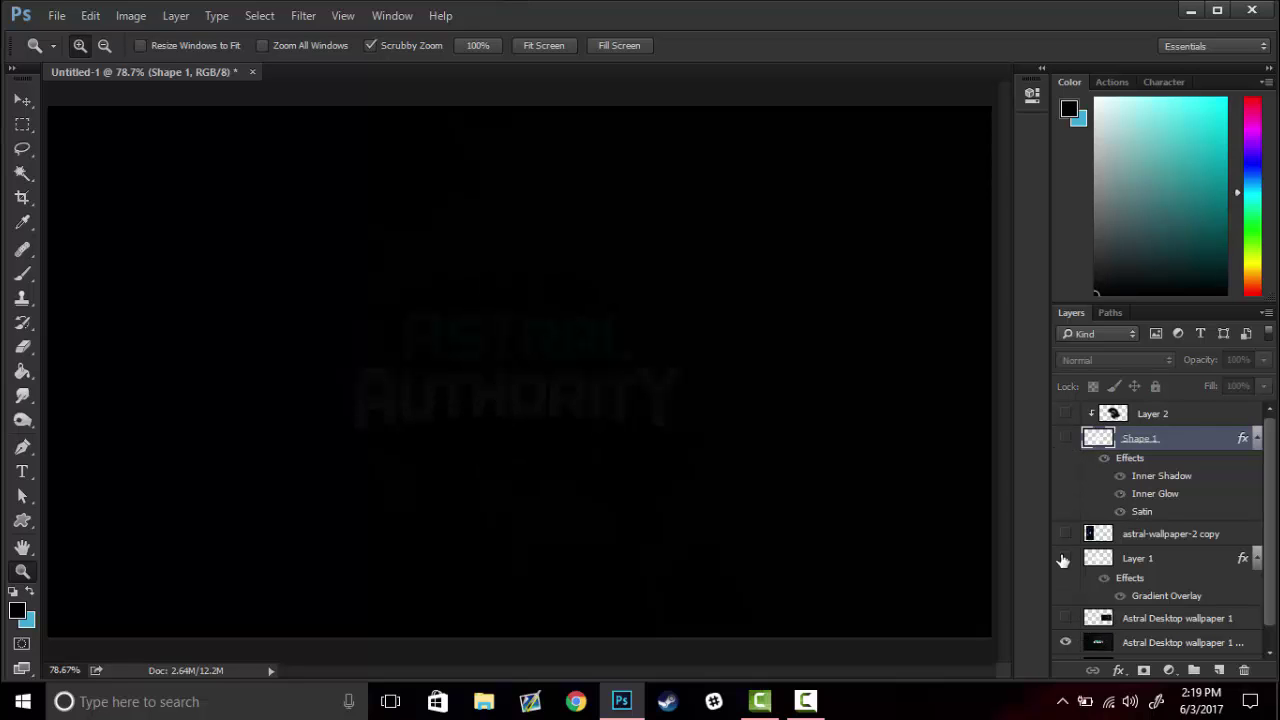
click(1065, 533)
- Zoom in on the star logo, then make the paw and its shading layer visible again
click(1110, 538)
drag(259, 375, 270, 286)
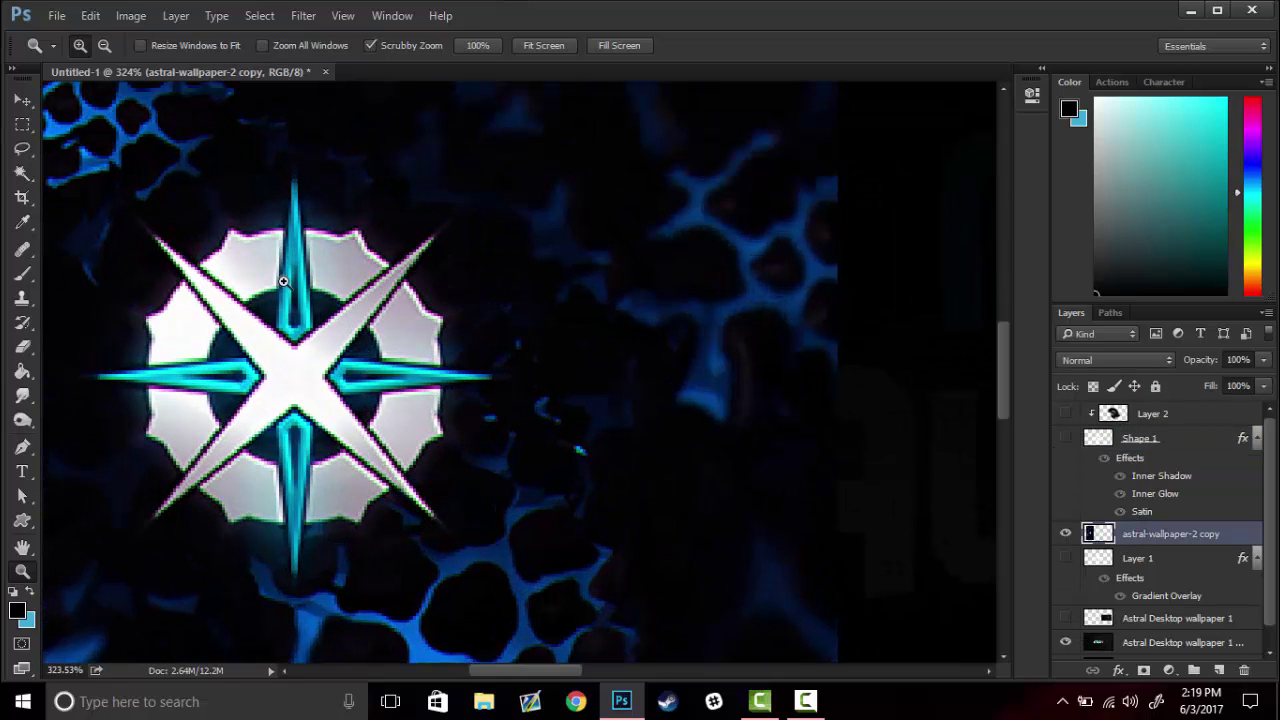
right_click(339, 296)
click(380, 307)
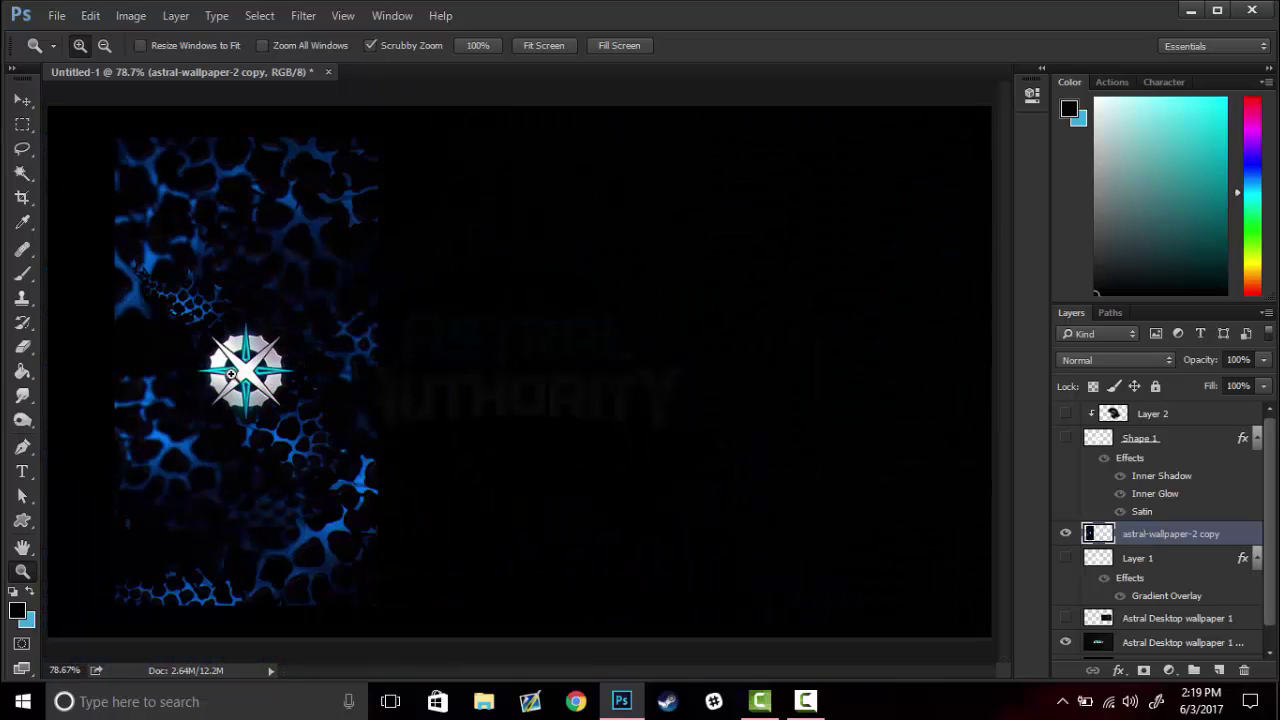
drag(230, 377, 330, 356)
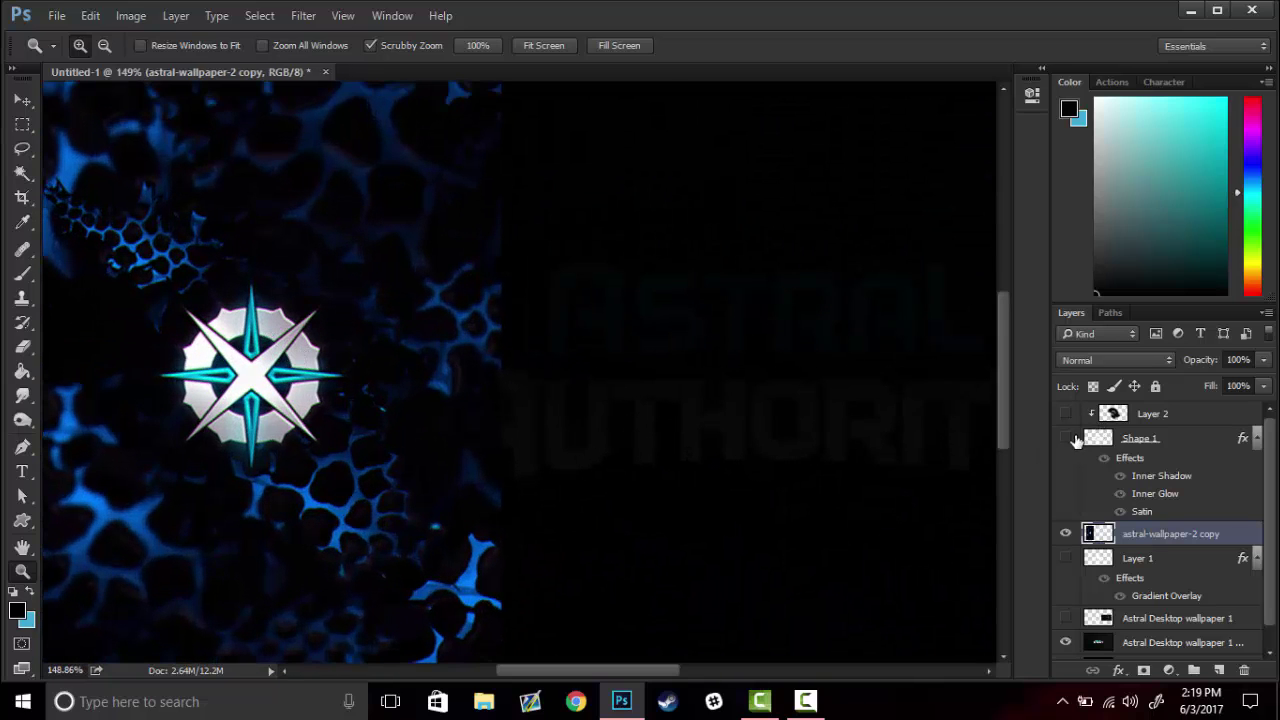
click(1065, 438)
click(1065, 413)
click(1187, 511)
- Add Layer 3 above the paw and release it from the clipping mask
click(1217, 670)
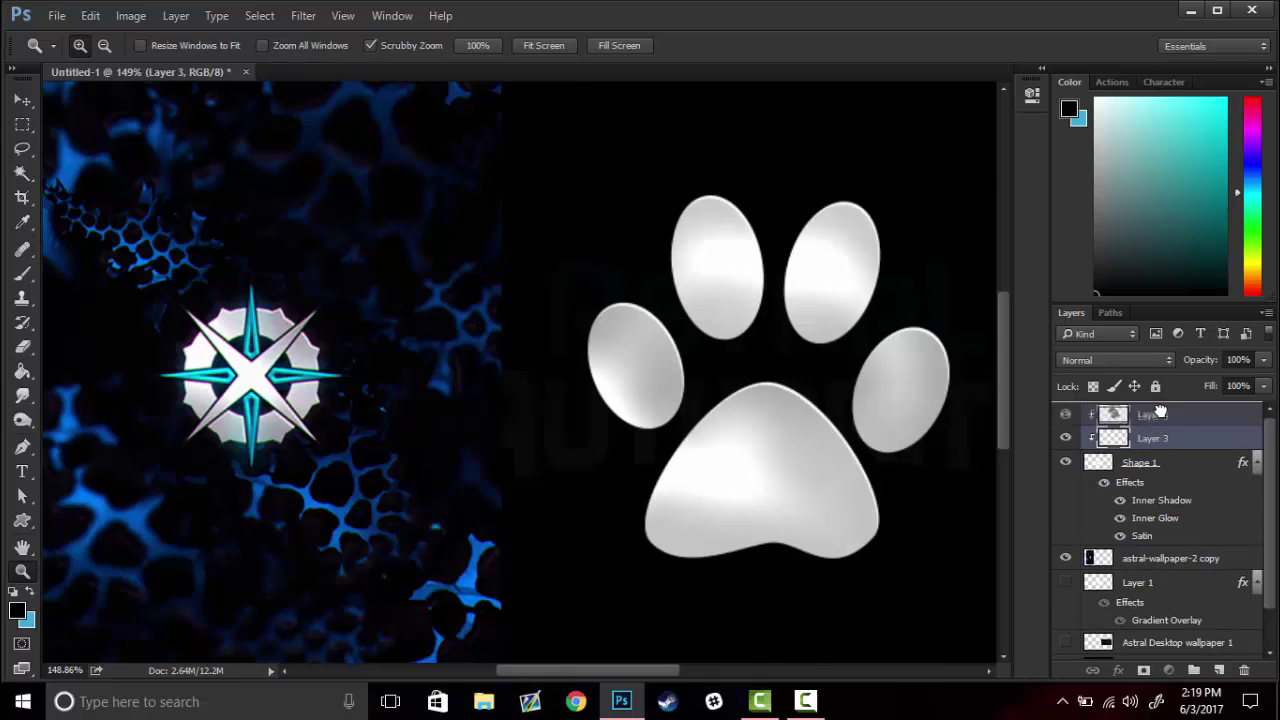
right_click(1176, 425)
click(1000, 423)
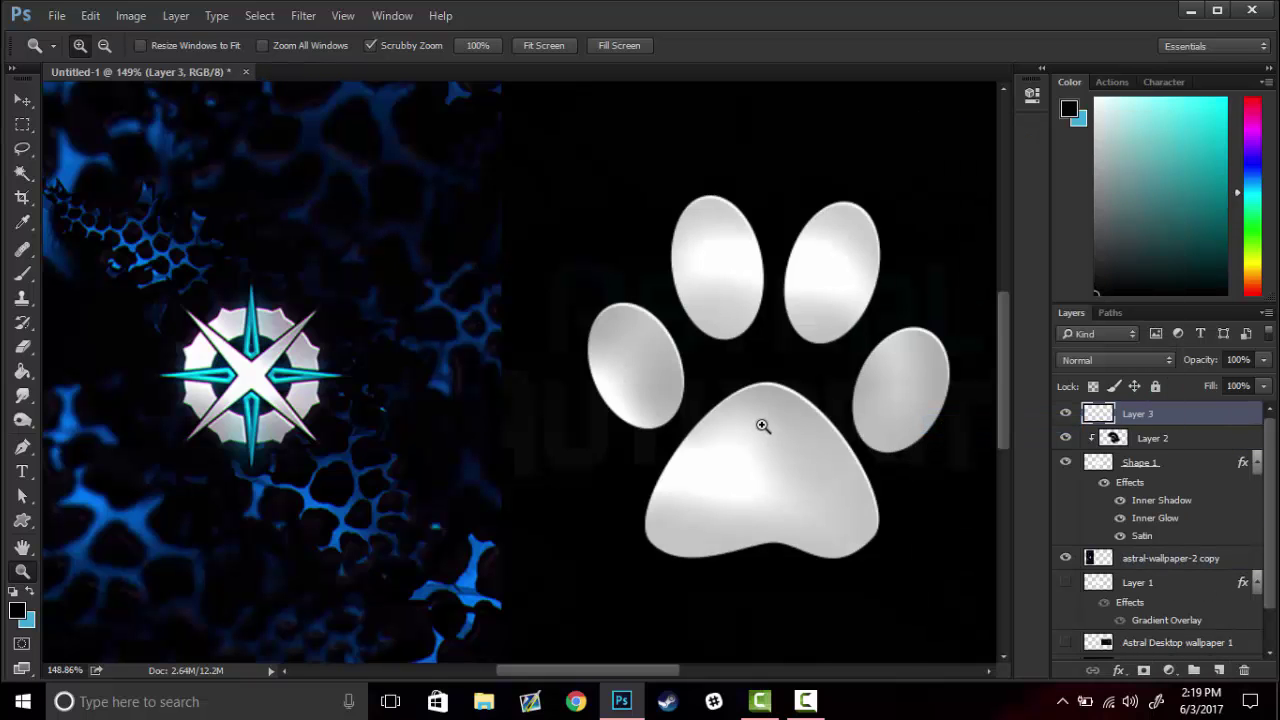
drag(763, 425, 669, 386)
- Paint soft white glow dabs on the paw's pad and toes, faded to 25% opacity
key(b)
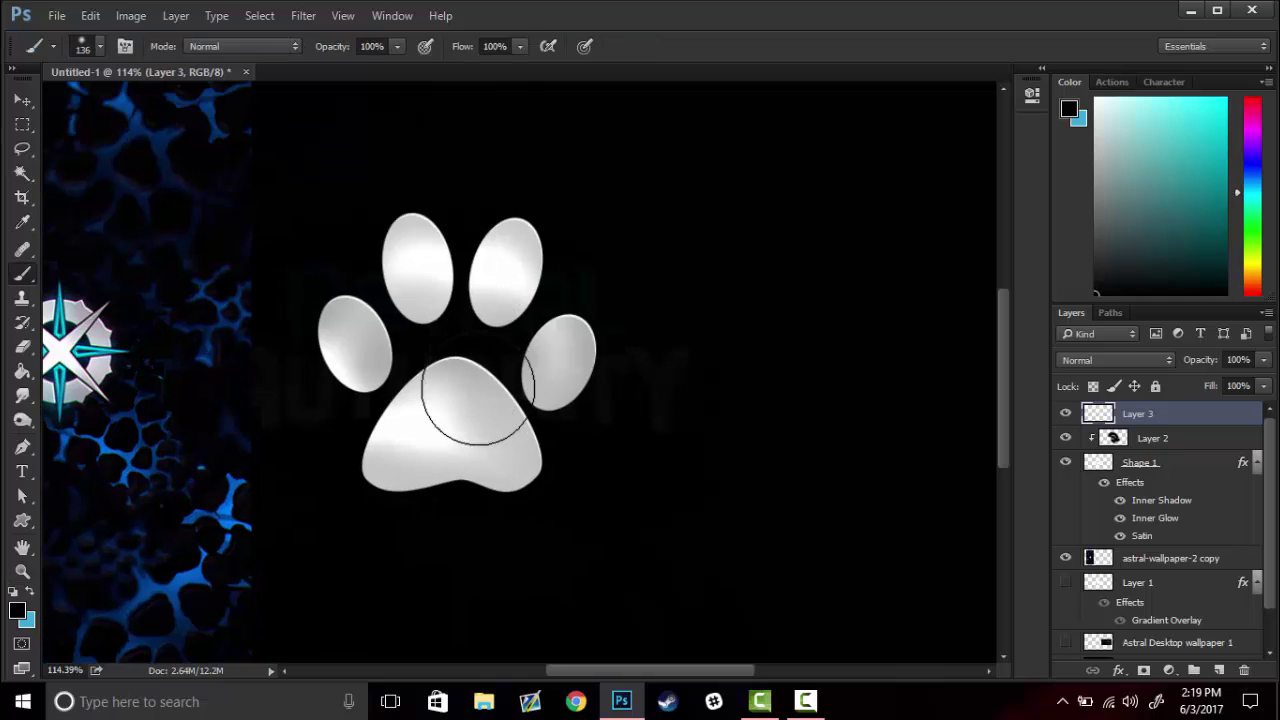
alt+click(425, 413)
click(440, 430)
click(560, 360)
click(512, 245)
click(417, 250)
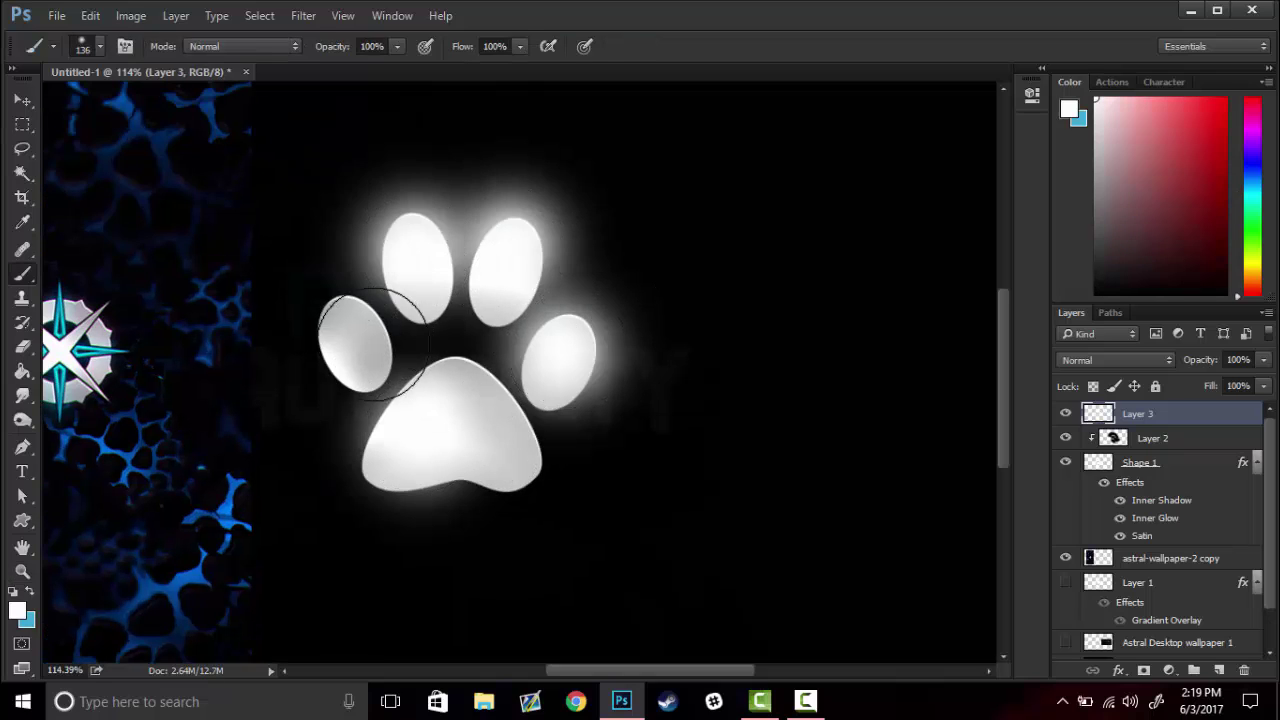
drag(1208, 357, 1132, 363)
key(z)
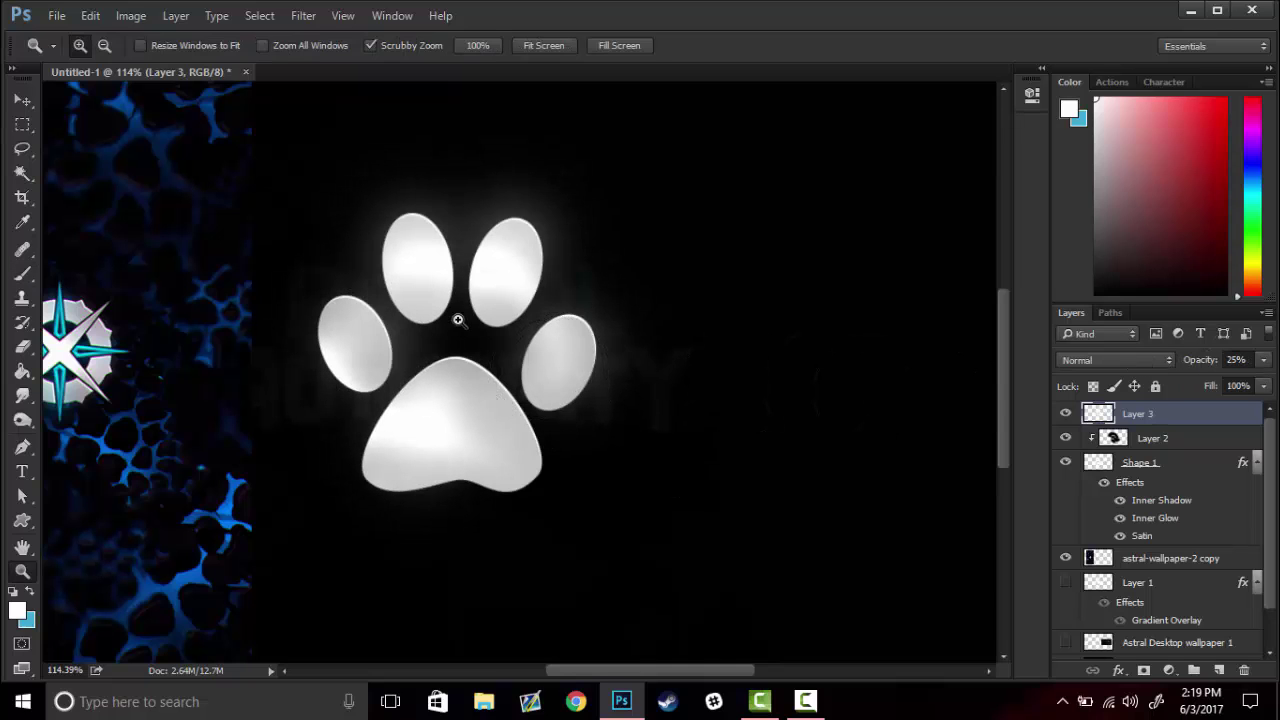
mouse_move(452, 312)
mouse_down()
mouse_move(422, 362)
mouse_move(478, 341)
mouse_move(743, 357)
mouse_up()
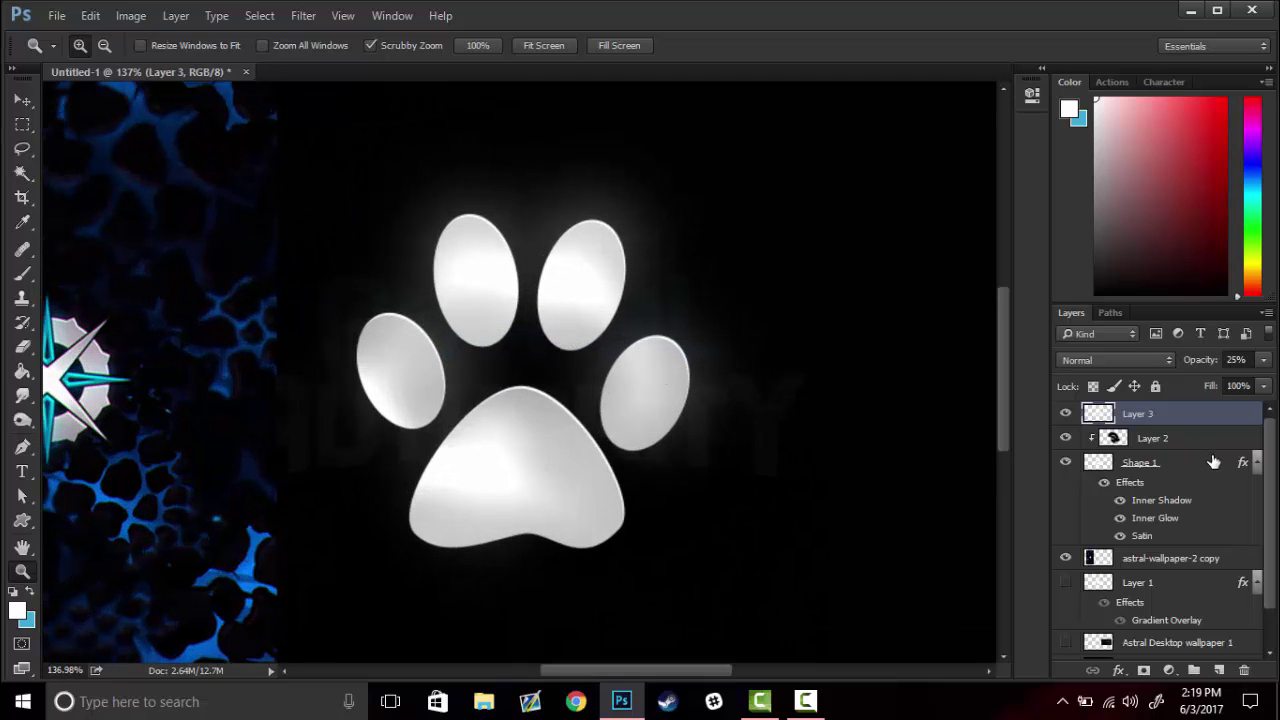
drag(491, 323, 1011, 467)
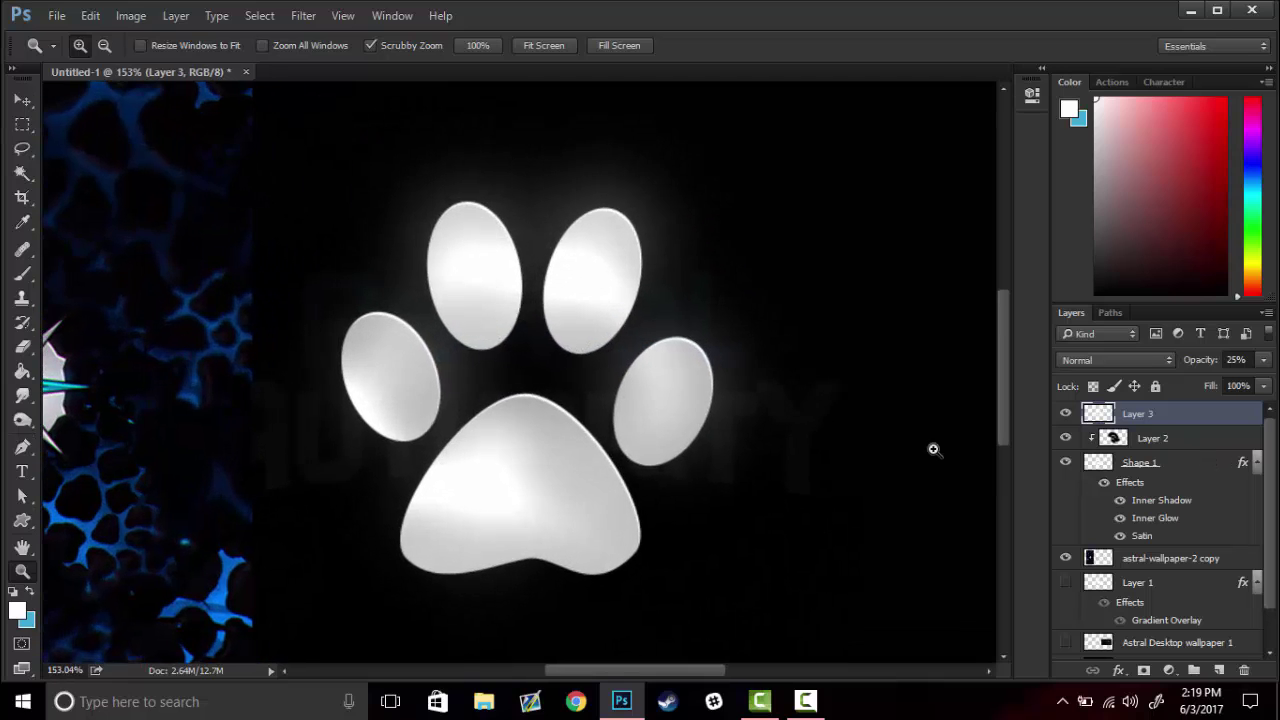
click(1190, 463)
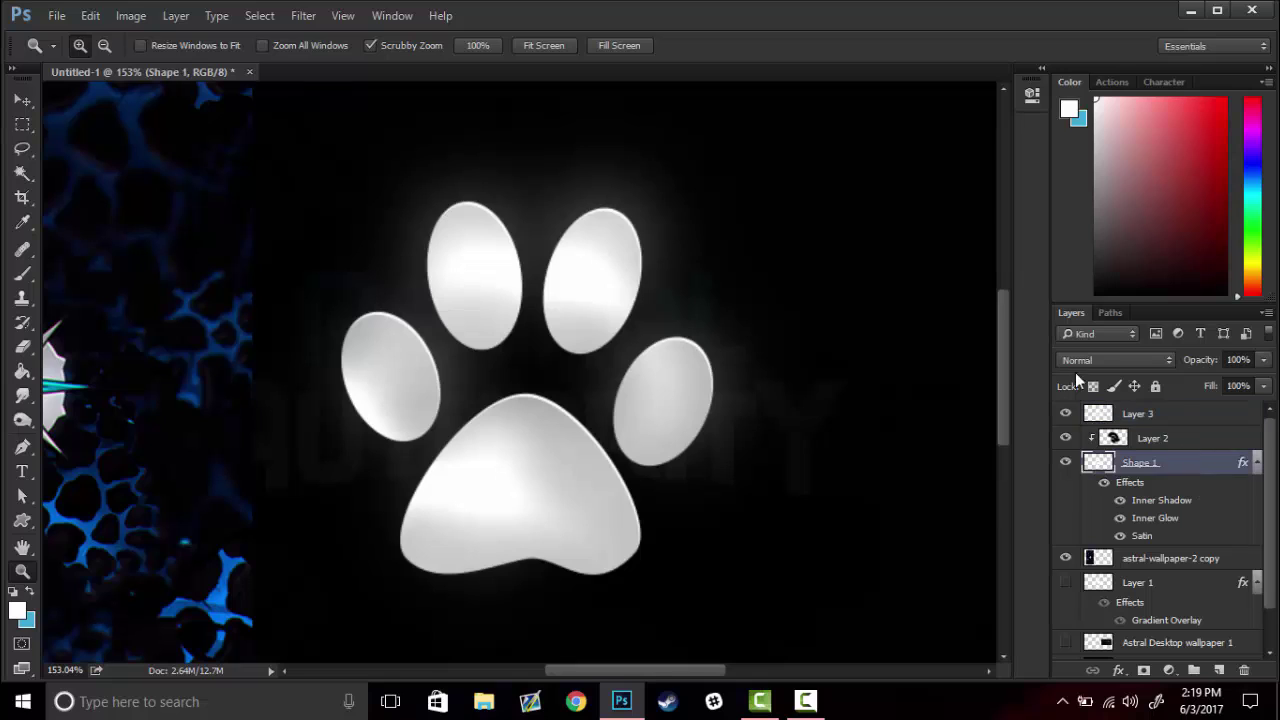
- Apply uniform monochromatic Add Noise at 4.82% to the paw, then fit the canvas on screen
click(300, 16)
mouse_move(320, 276)
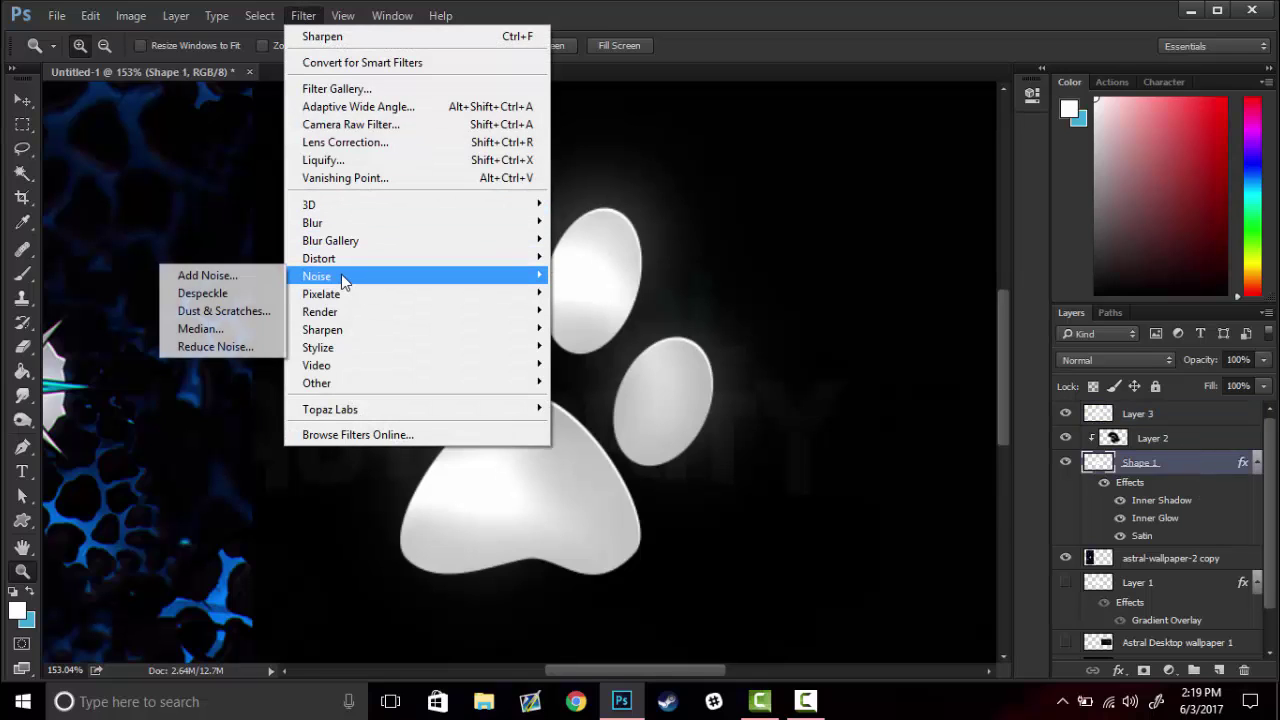
click(215, 275)
drag(788, 384, 783, 391)
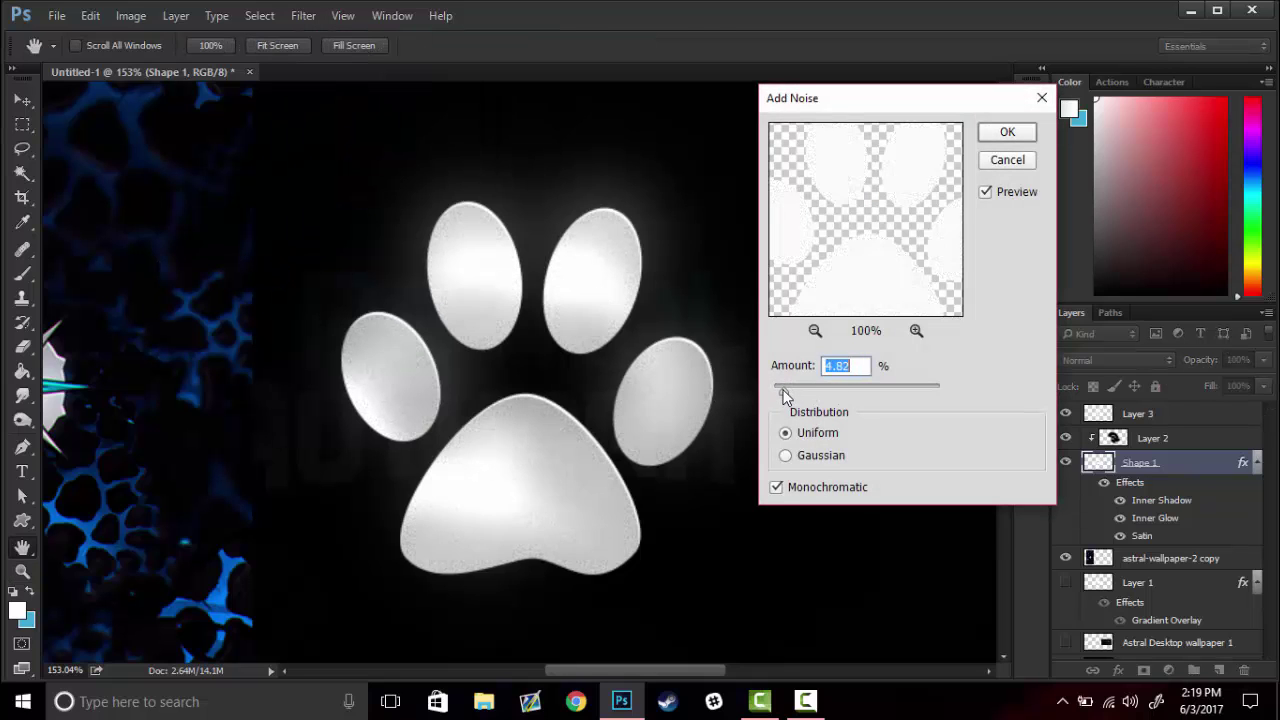
click(1007, 132)
key(z)
mouse_move(663, 410)
mouse_down()
mouse_move(741, 400)
mouse_move(591, 431)
mouse_up()
right_click(567, 391)
click(588, 405)
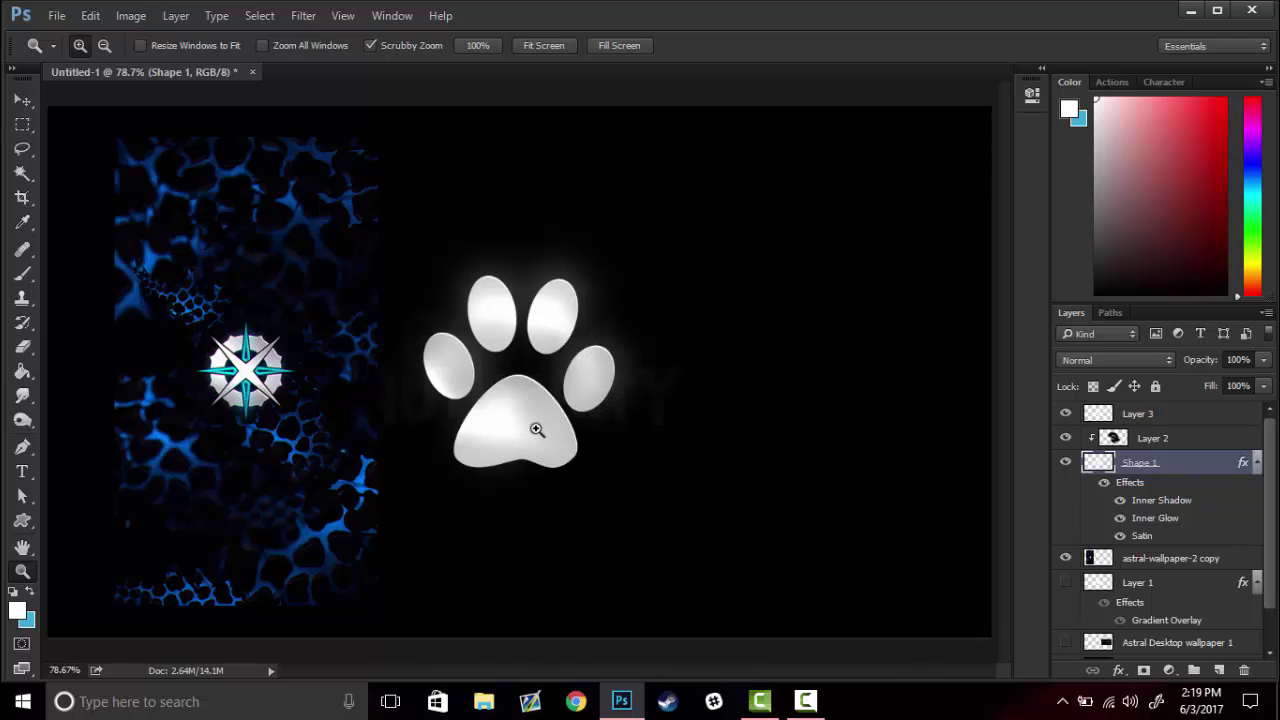
- Delete the paw demo layers
click(1208, 440)
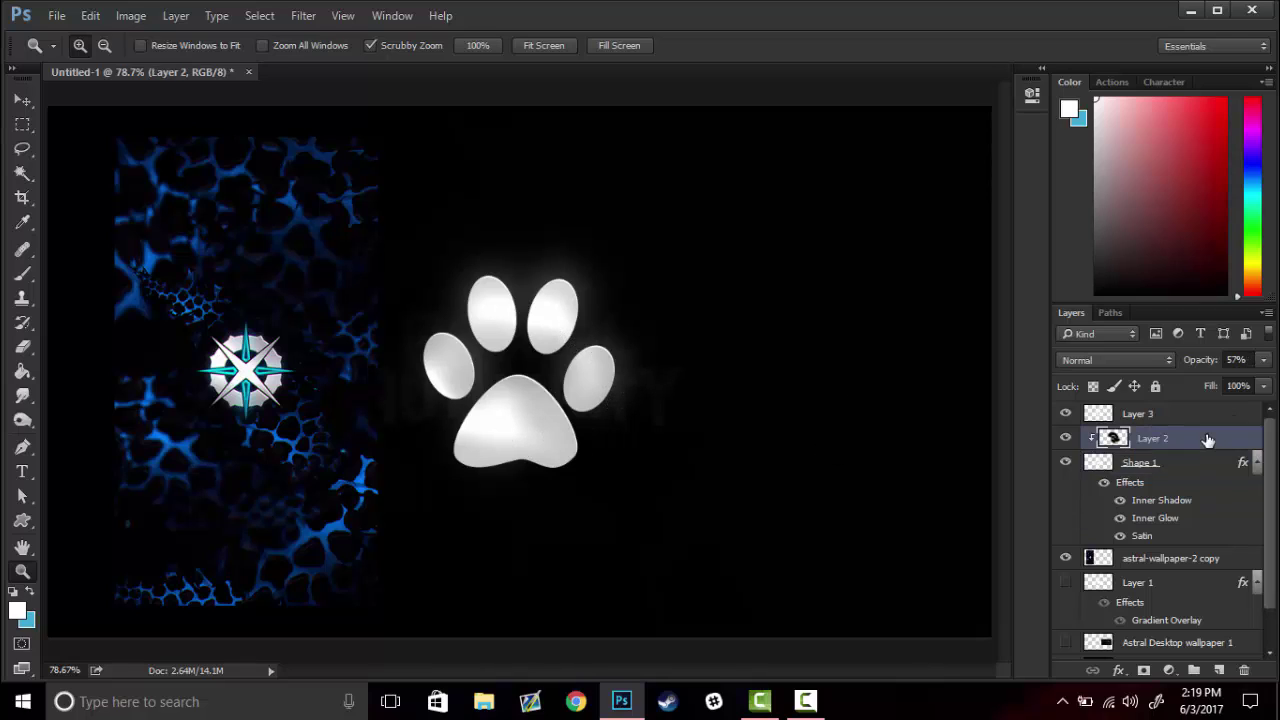
key(Delete)
key(Delete)
key(Delete)
key(Delete)
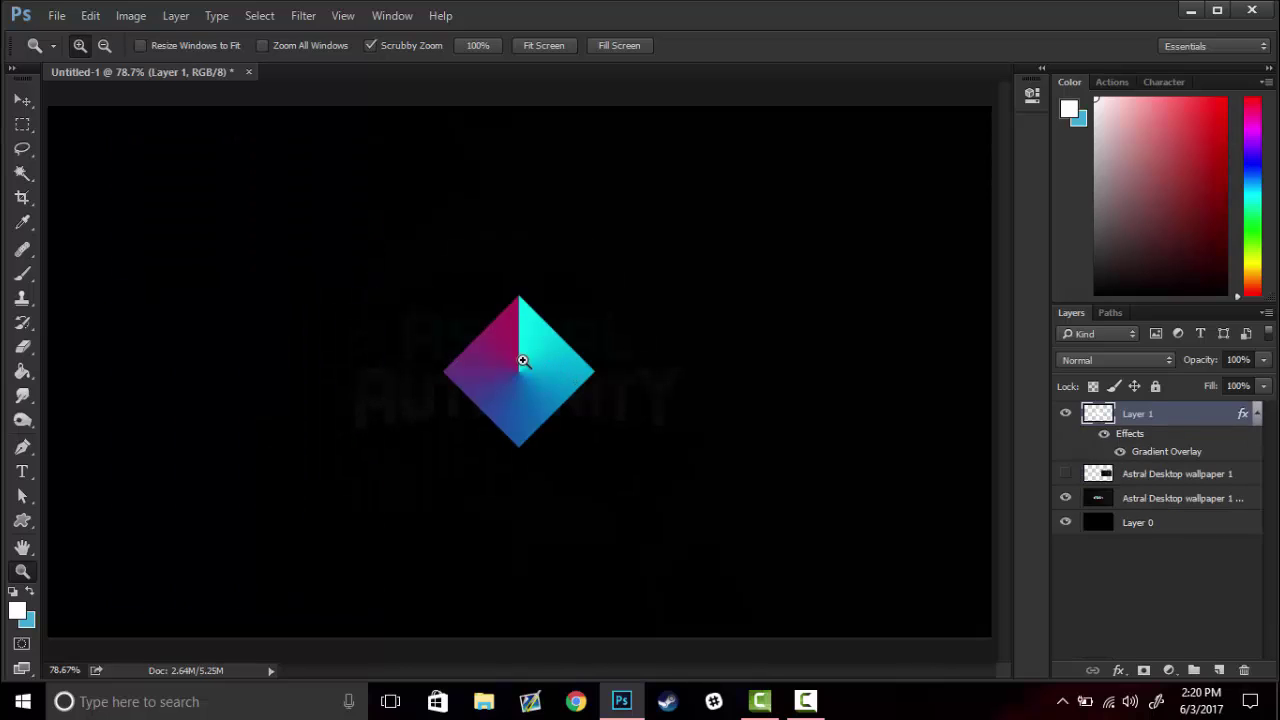
drag(521, 360, 560, 346)
- Clear the diamond layer's gradient style and open its Layer Style dialog
right_click(1135, 423)
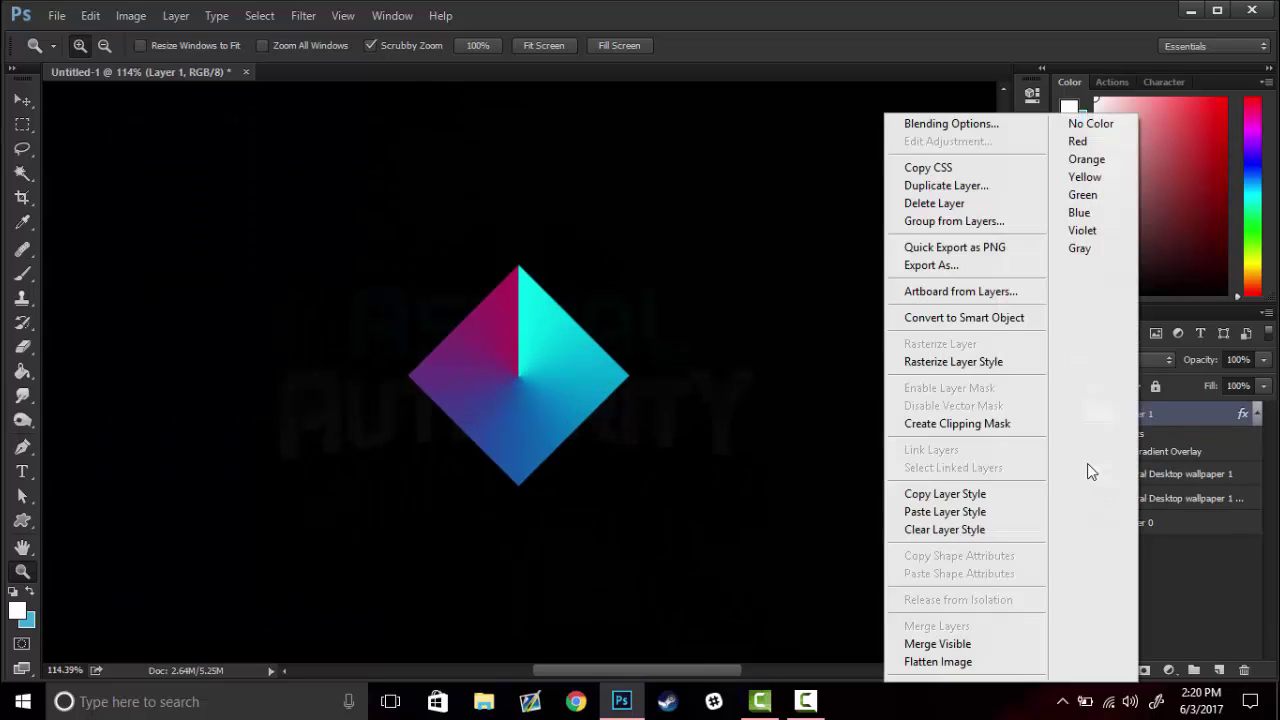
click(957, 530)
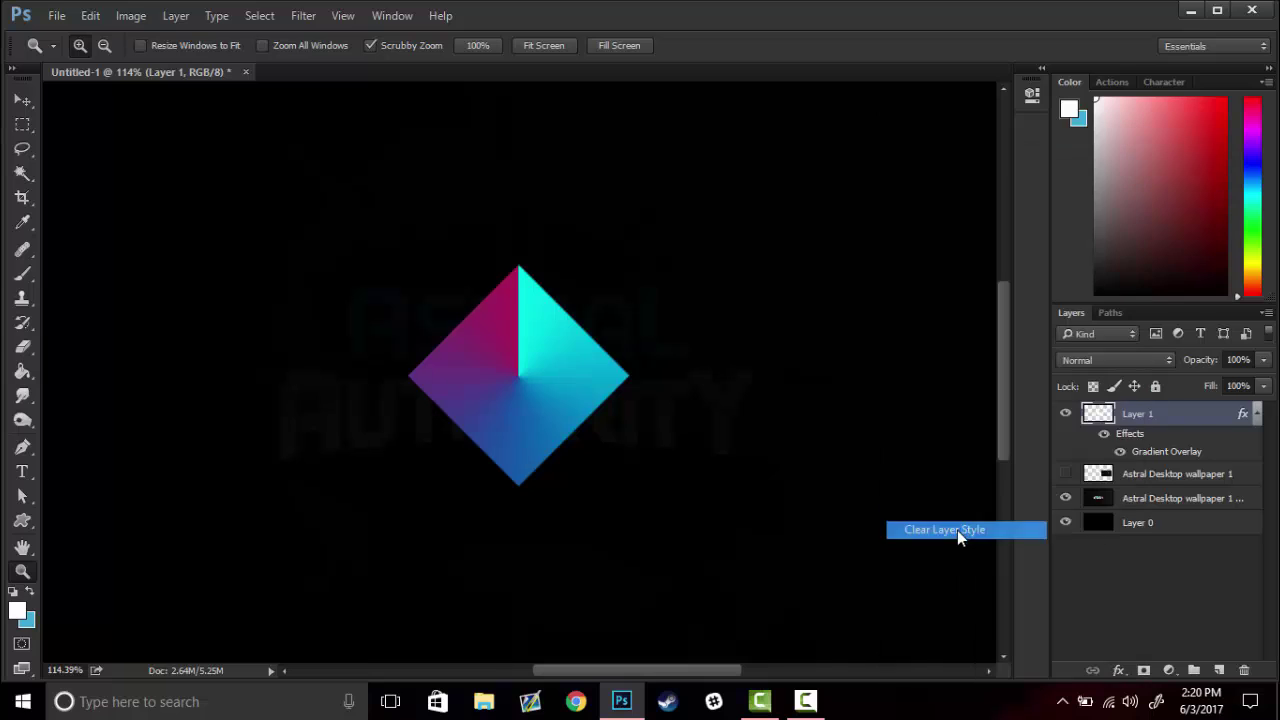
double_click(1196, 414)
drag(563, 85, 945, 119)
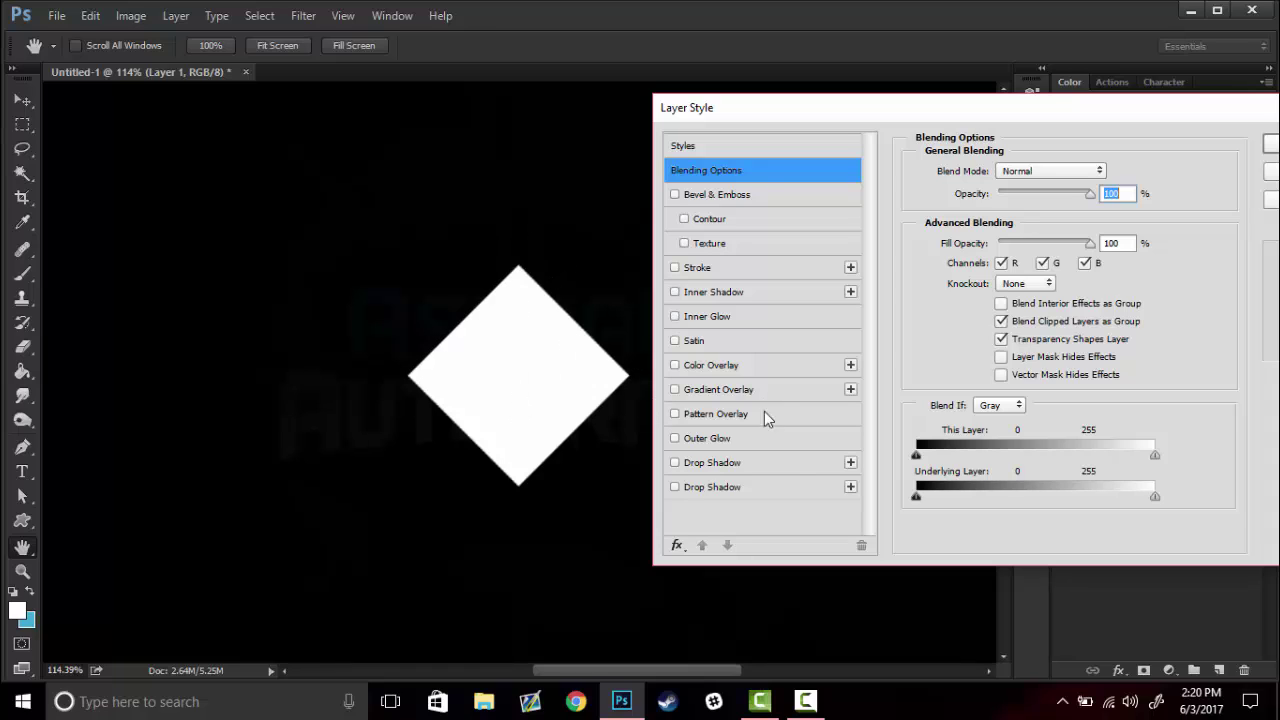
- Enable Gradient Overlay on the diamond with the Black, White preset, Angle style and lowered opacity
click(685, 391)
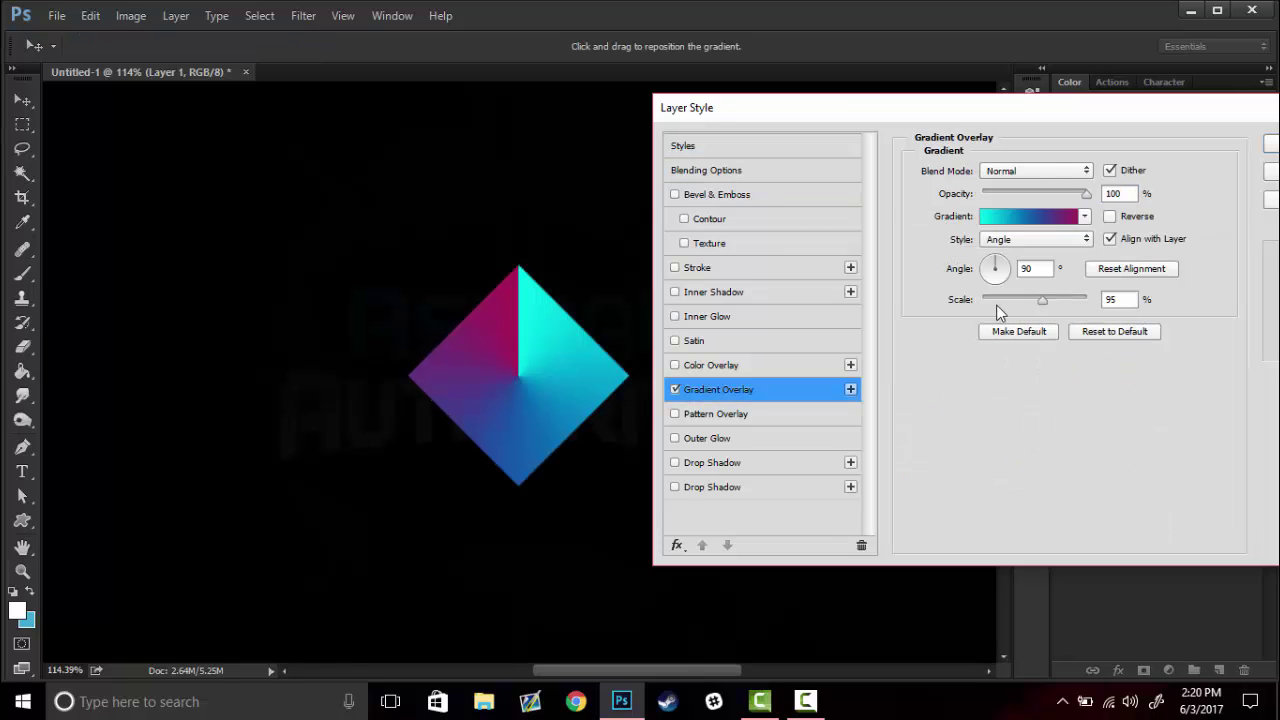
click(1027, 240)
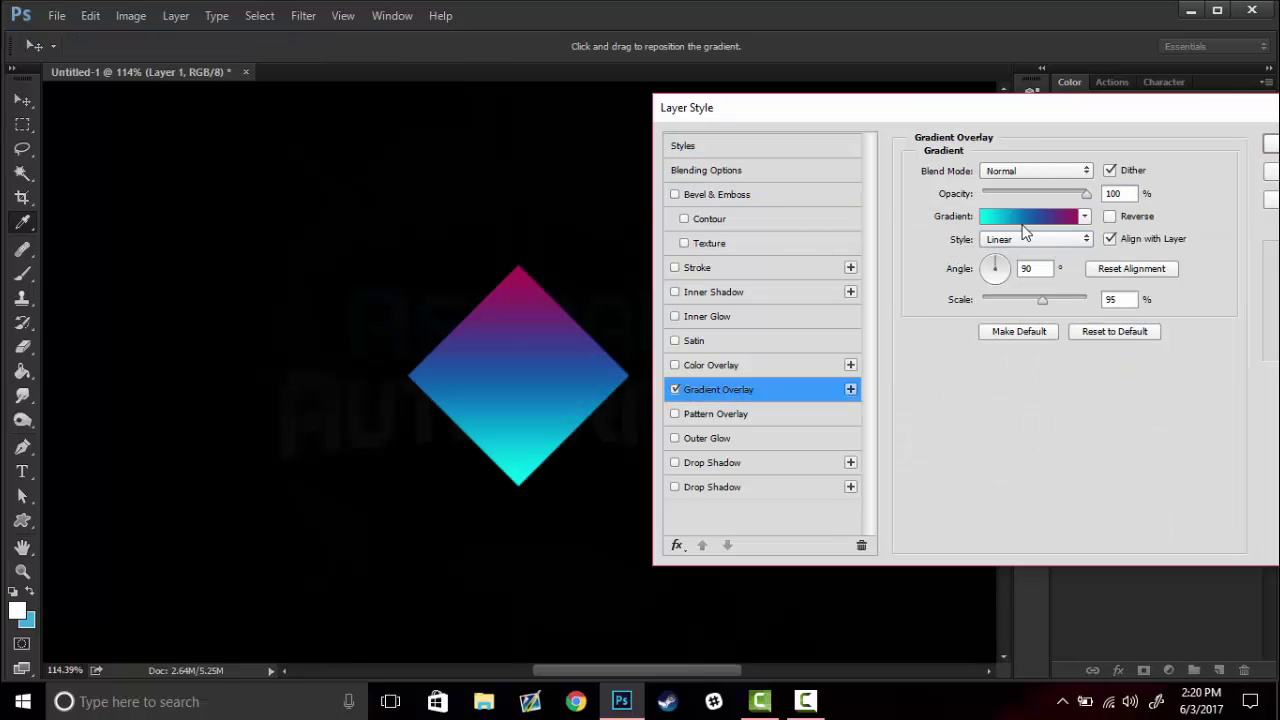
click(1030, 216)
click(926, 278)
click(1056, 288)
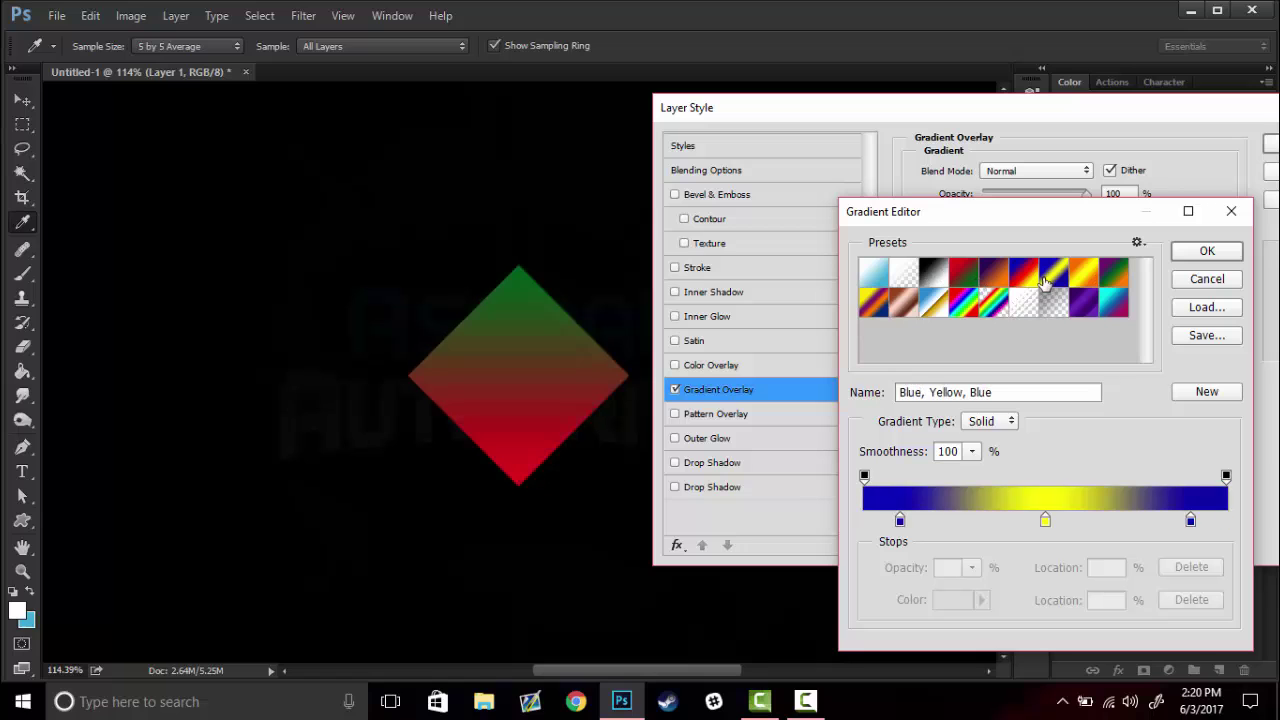
click(935, 272)
click(1205, 250)
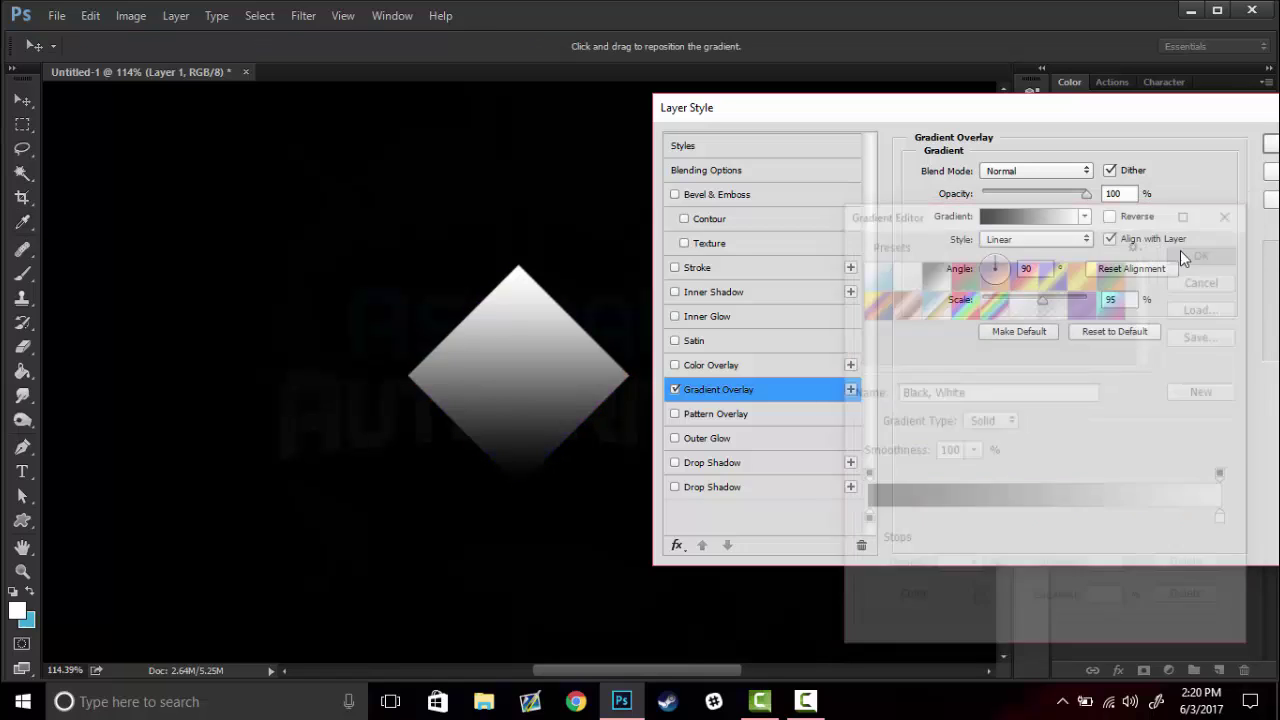
click(1025, 243)
click(1007, 271)
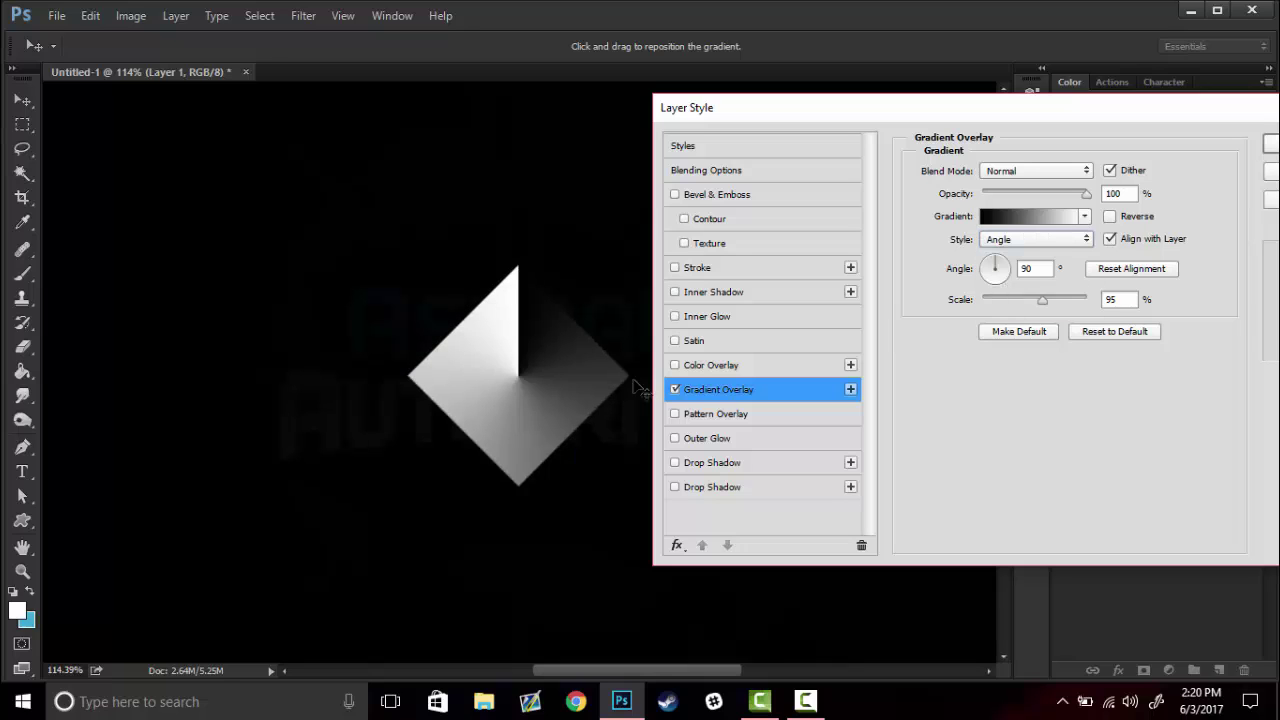
mouse_move(1057, 192)
mouse_down()
mouse_move(1042, 194)
mouse_move(1058, 194)
mouse_up()
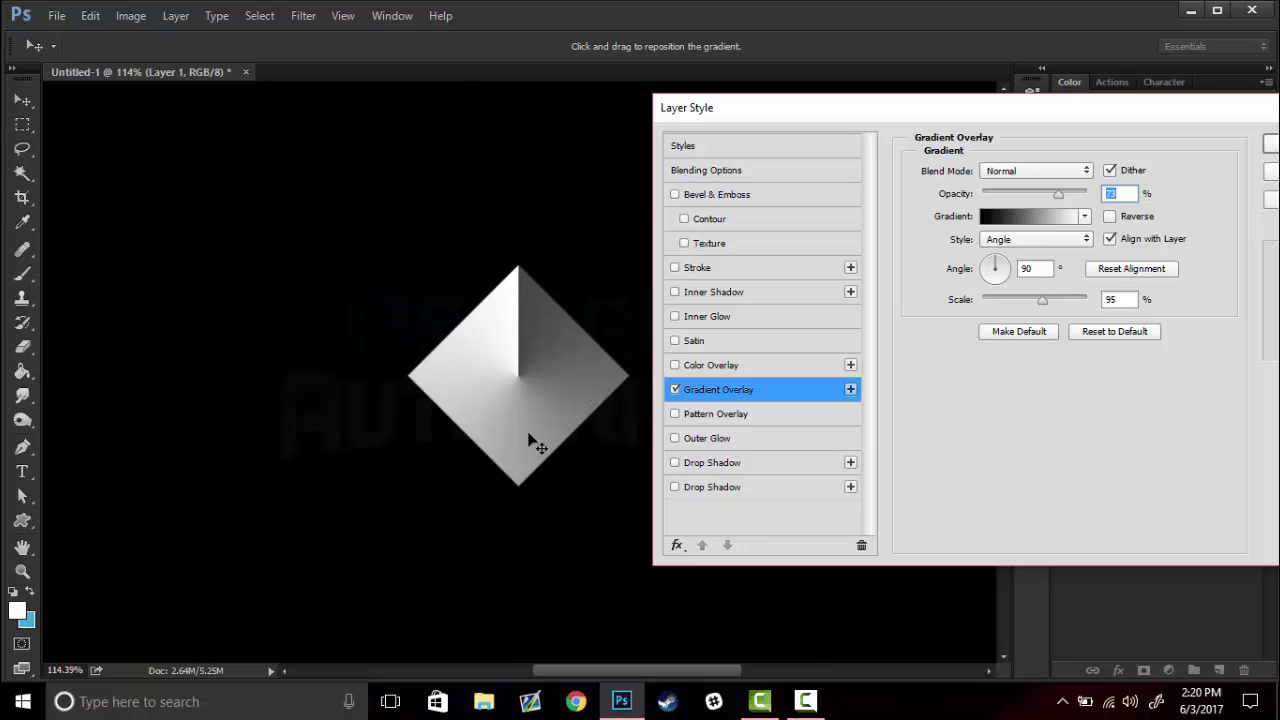
- Apply the gradient style, then duplicate the diamond and enlarge the copy with Free Transform
click(1270, 143)
key(z)
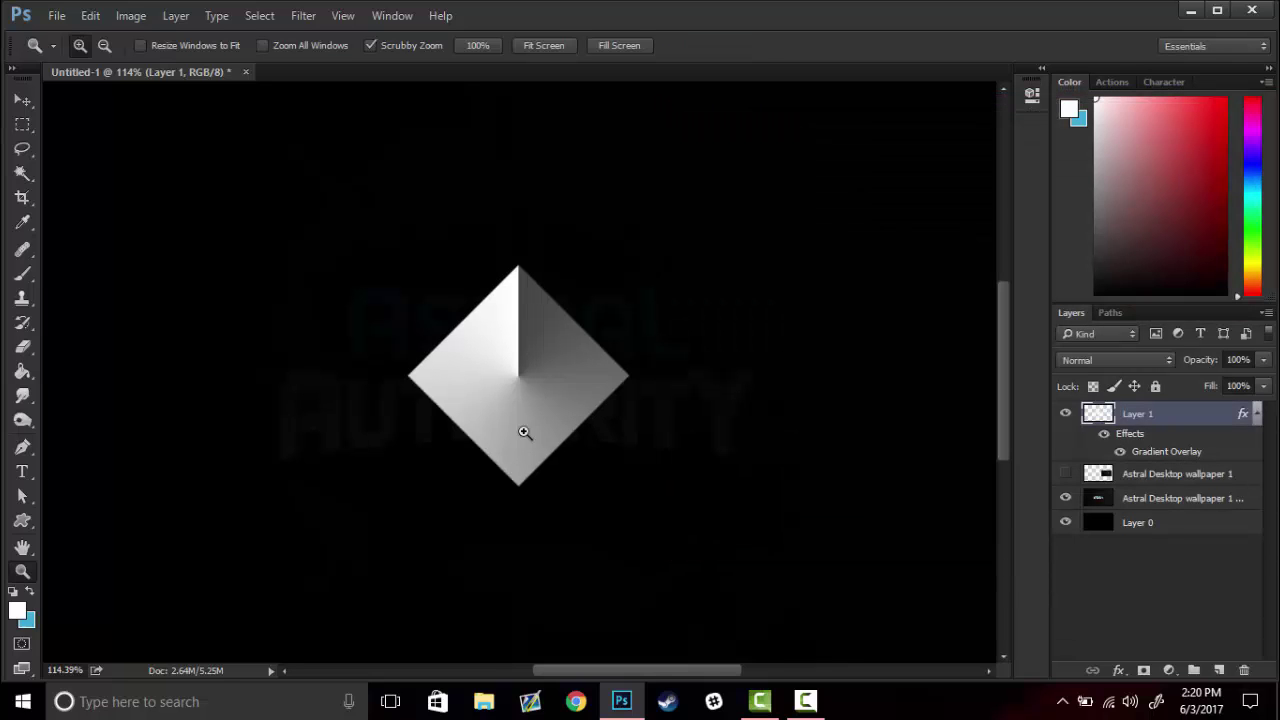
scroll(502, 447, down, 3)
key(ctrl+j)
key(ctrl+t)
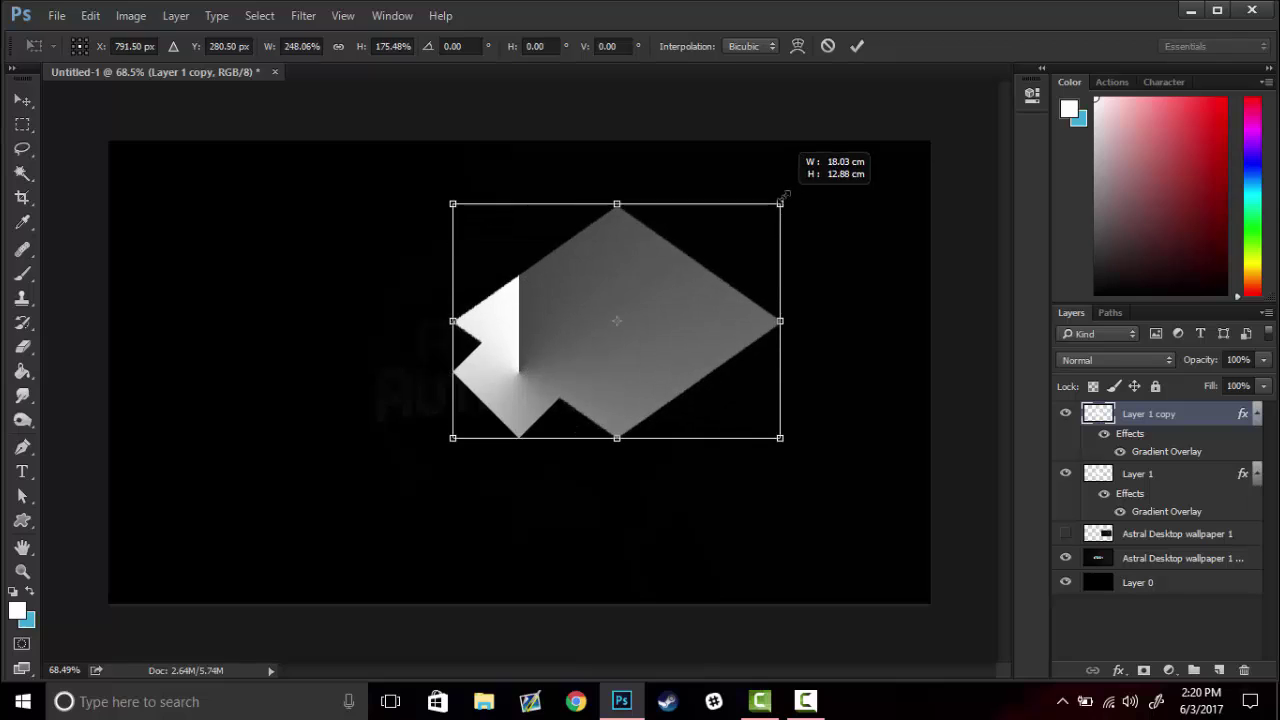
drag(593, 297, 777, 163)
drag(614, 337, 704, 438)
key(Return)
- Place the large copy beneath the original, centre it around the small diamond and merge them
key(z)
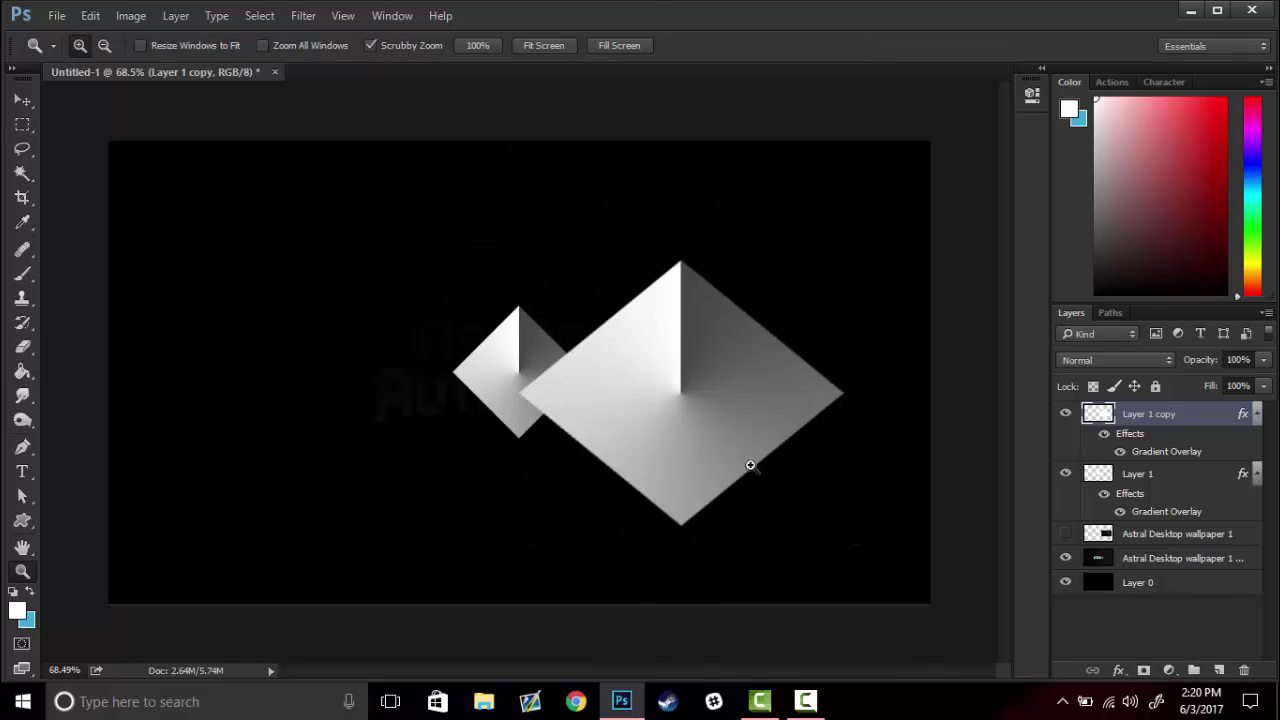
drag(1157, 436, 1160, 524)
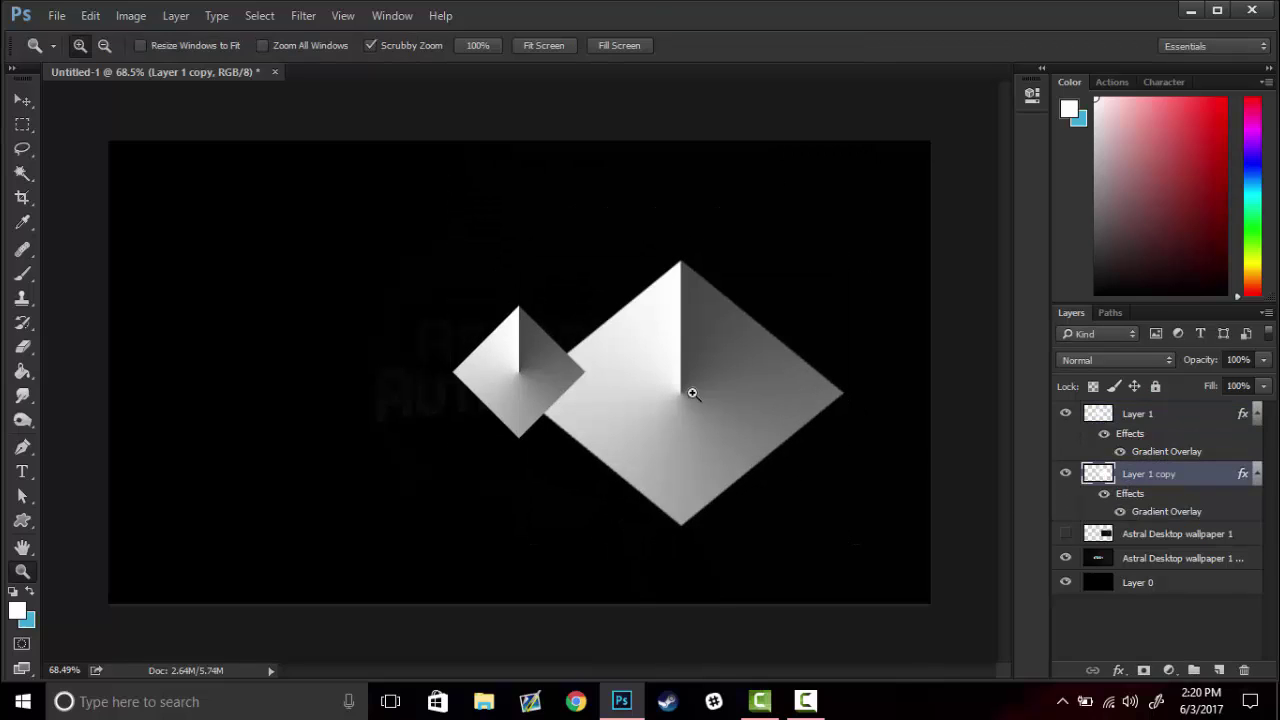
key(v)
drag(708, 380, 546, 318)
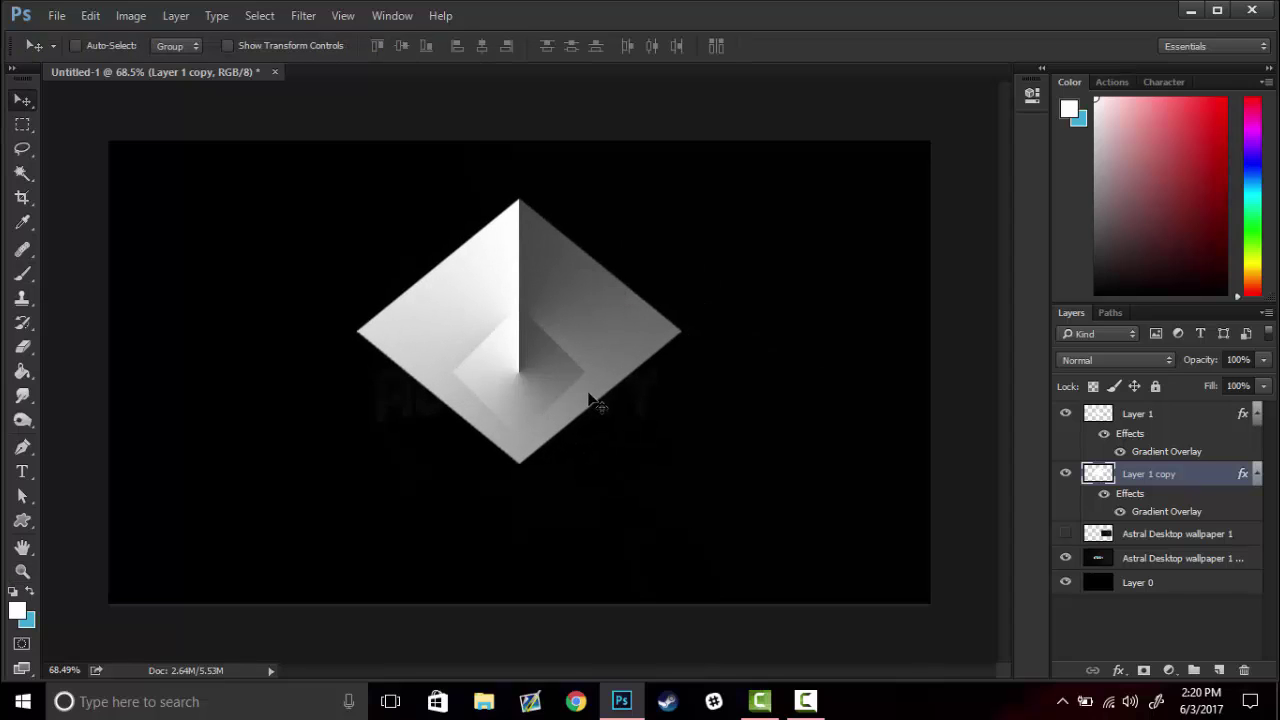
click(1155, 415)
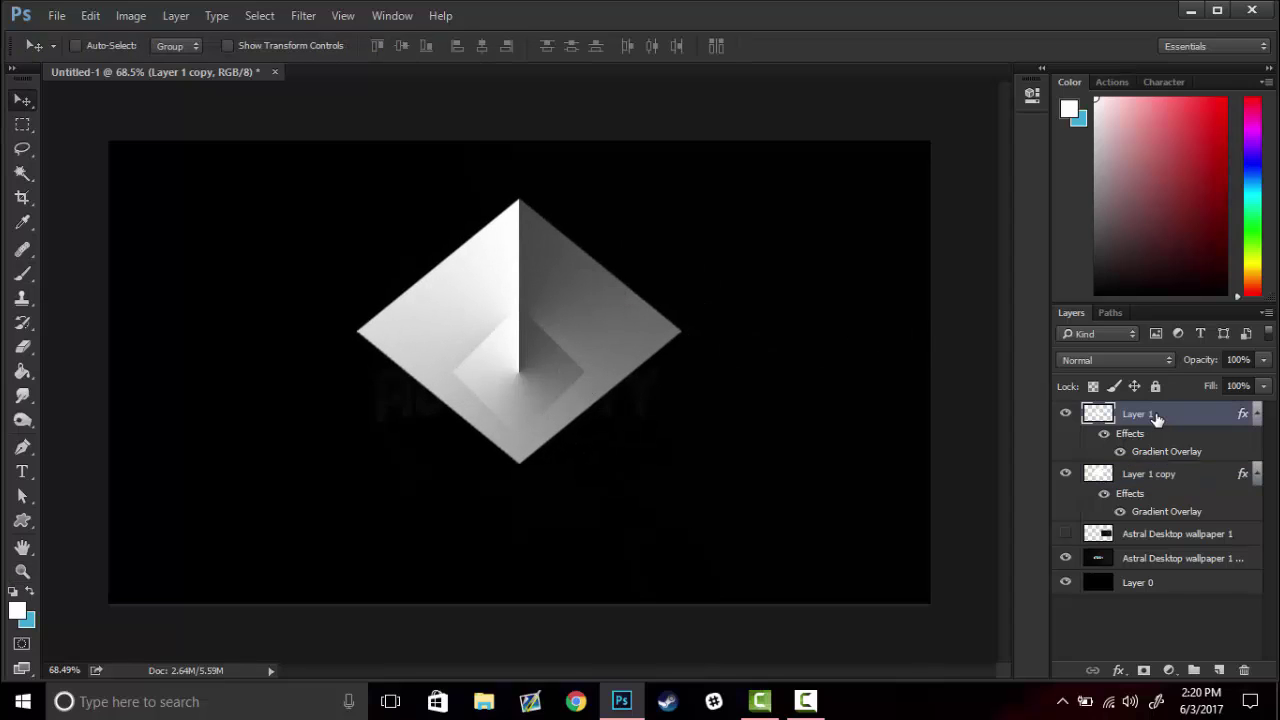
key(ctrl+e)
- Add an inner shadow to the enlarged merged diamond and zoom in on it
double_click(1214, 417)
mouse_move(488, 80)
mouse_down()
mouse_move(1052, 136)
mouse_move(865, 181)
mouse_up()
click(884, 322)
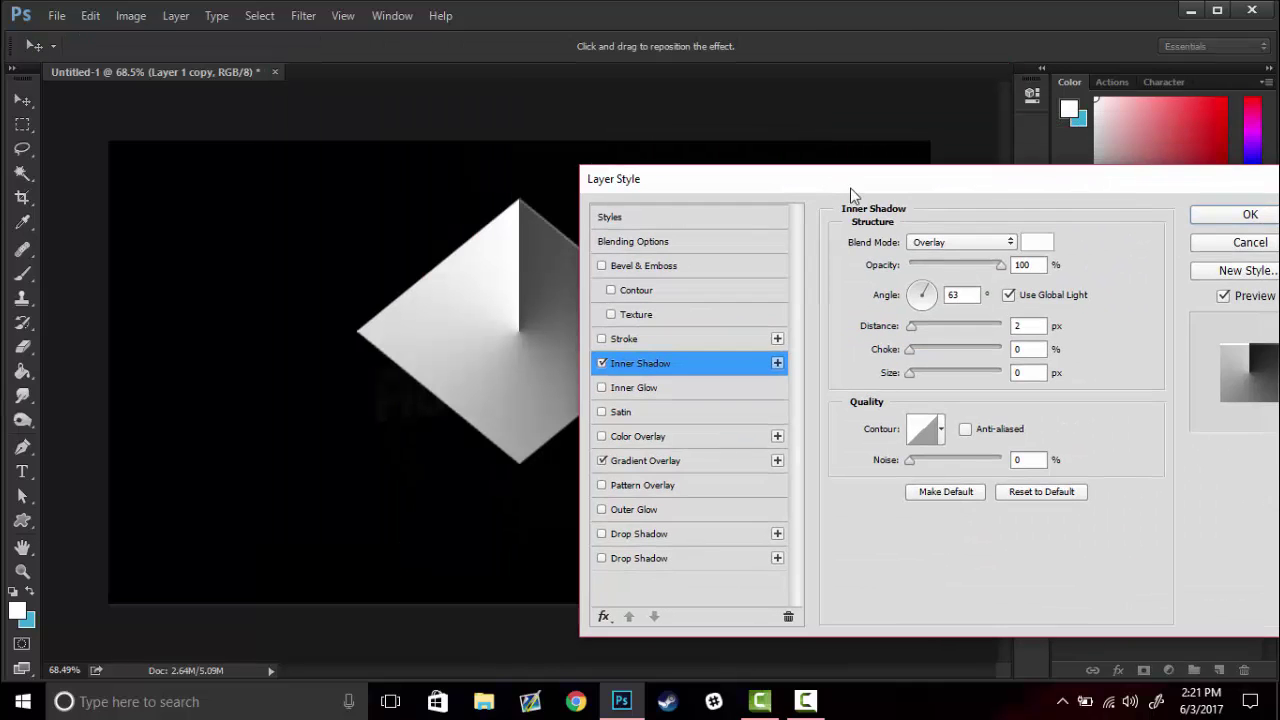
click(1243, 214)
key(z)
drag(500, 300, 673, 271)
- Undo back to the separate small diamond and add an inner shadow over its gradient
key(ctrl+alt+z)
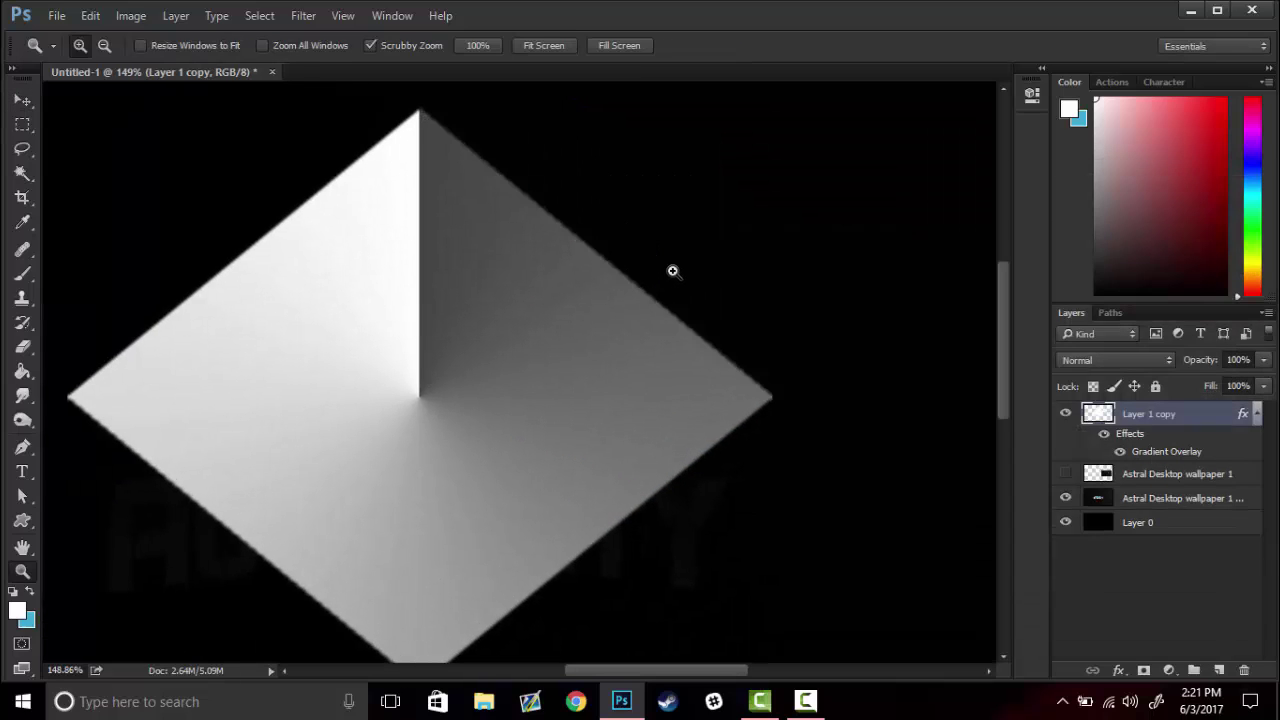
key(ctrl+alt+z)
key(ctrl+alt+z)
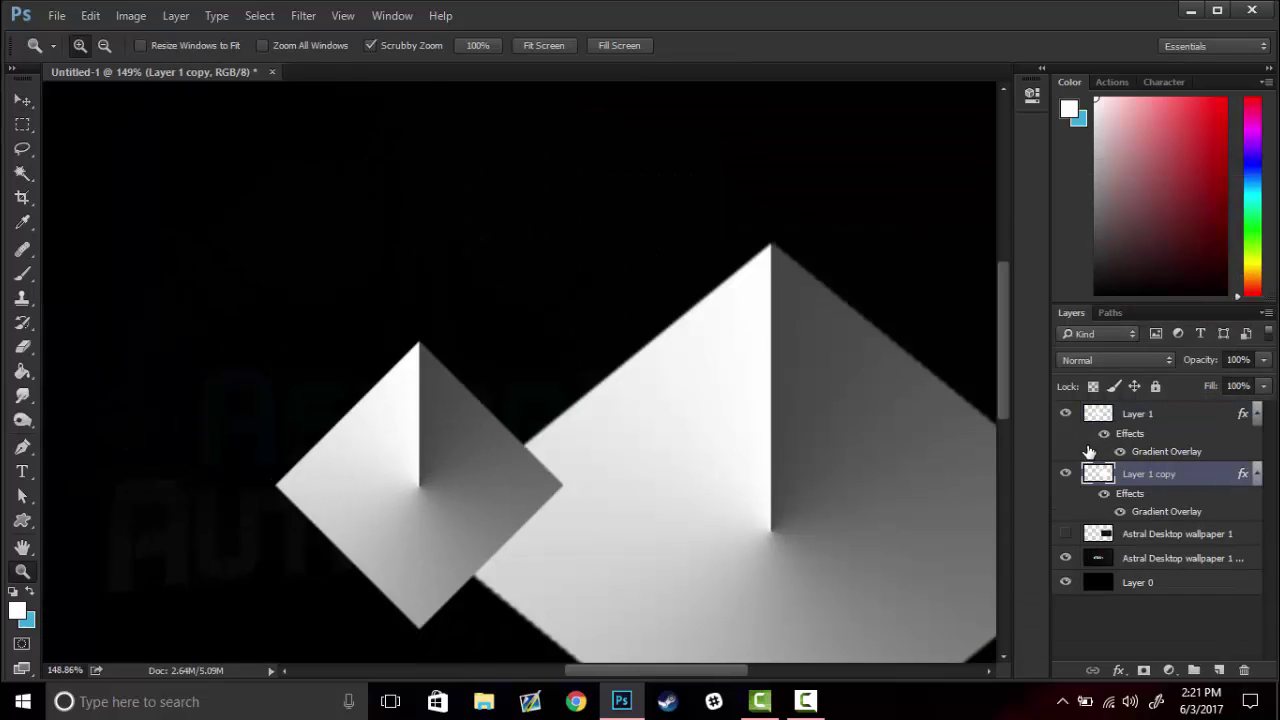
key(ctrl+alt+z)
double_click(1170, 415)
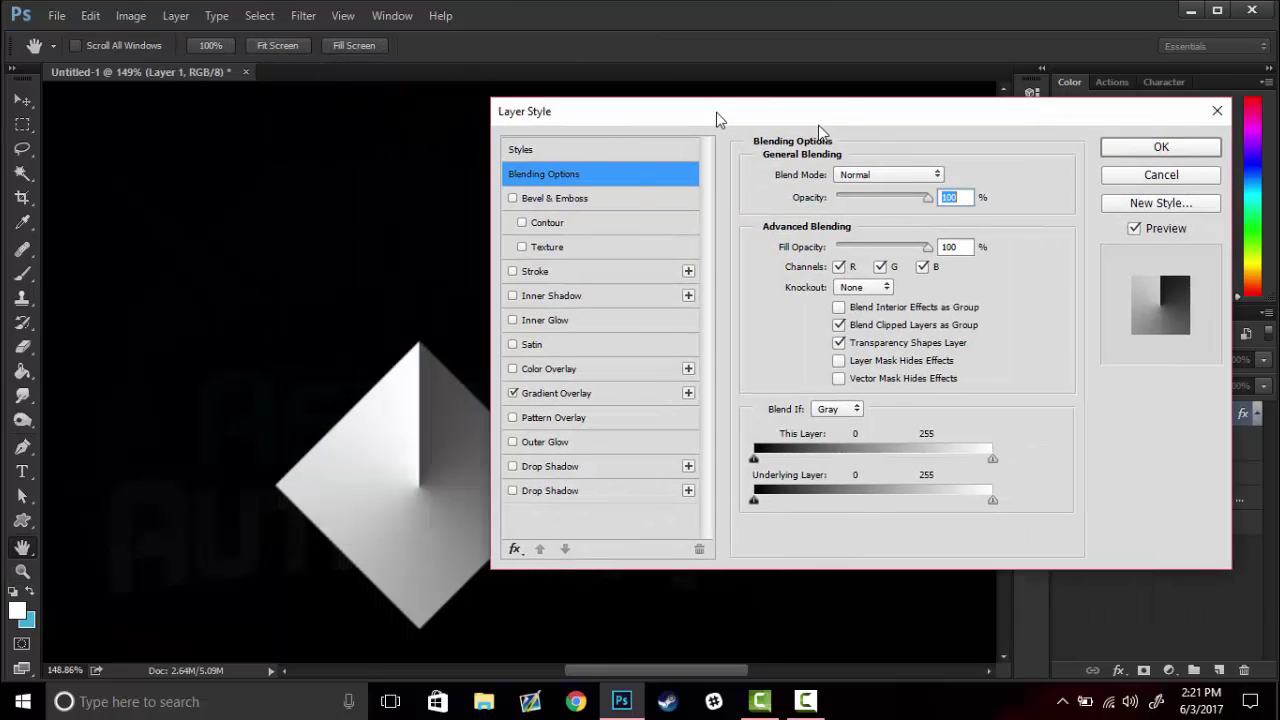
drag(716, 112, 833, 125)
click(630, 309)
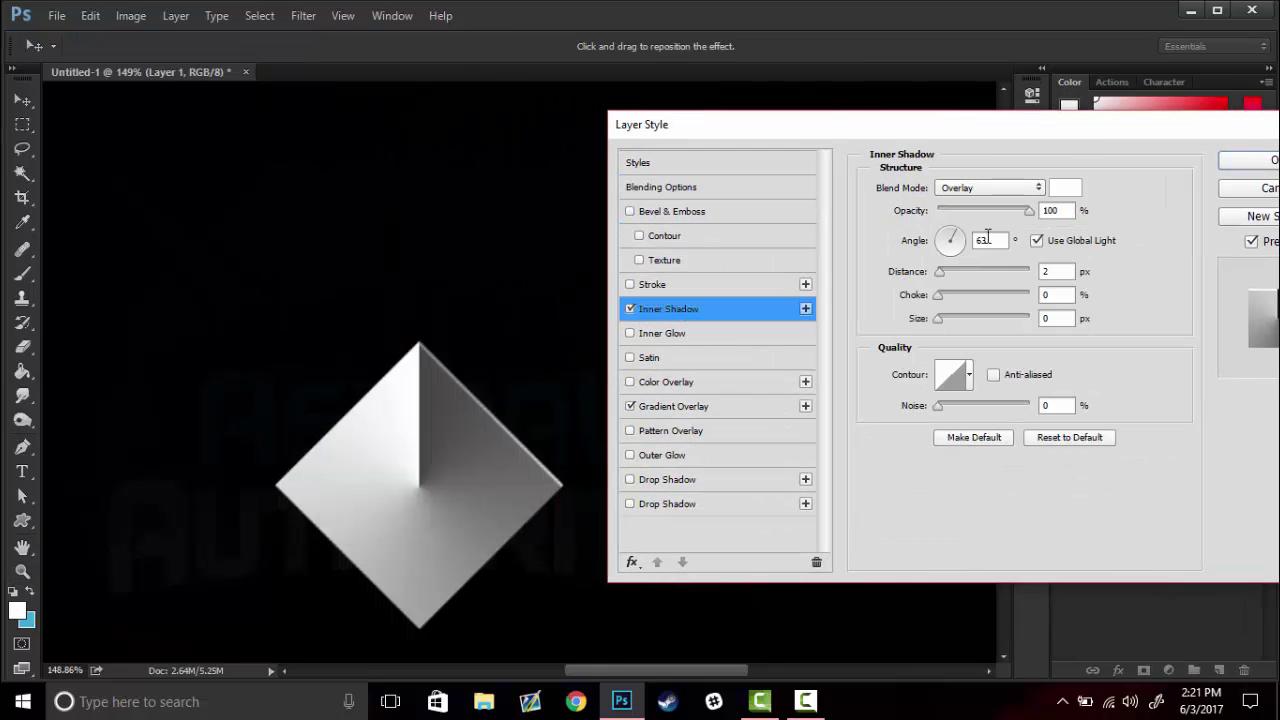
key(Return)
key(z)
mouse_move(414, 446)
mouse_down()
mouse_move(531, 387)
mouse_move(820, 480)
mouse_up()
- Paint soft white brush spots at the diamond's left, top and right on a new layer at 31% opacity
click(1219, 670)
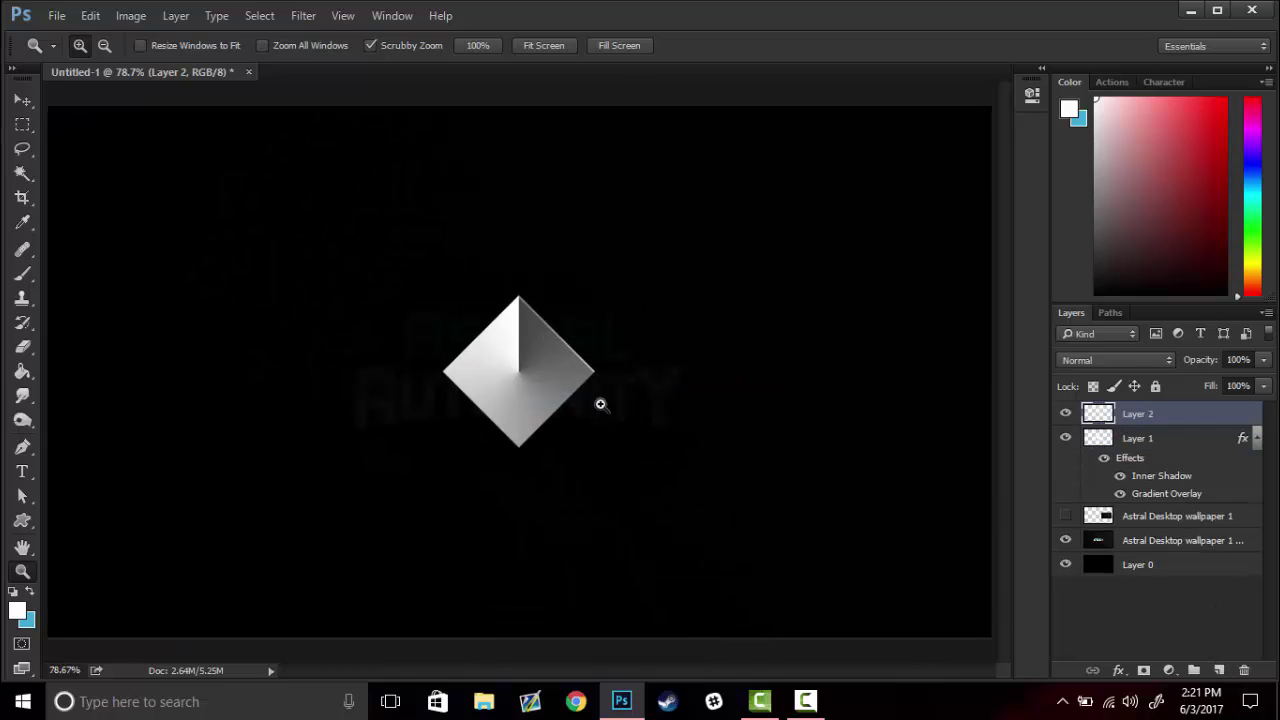
key(b)
click(484, 391)
click(509, 312)
click(574, 381)
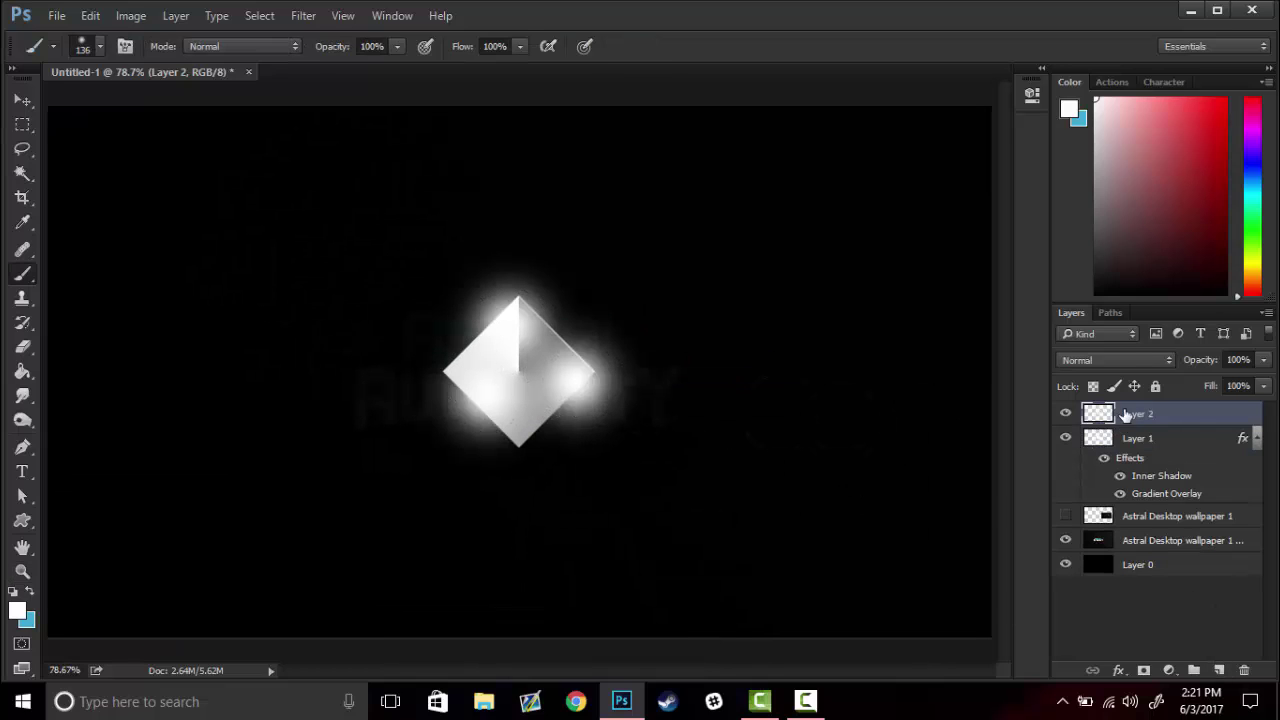
drag(1204, 368, 1155, 374)
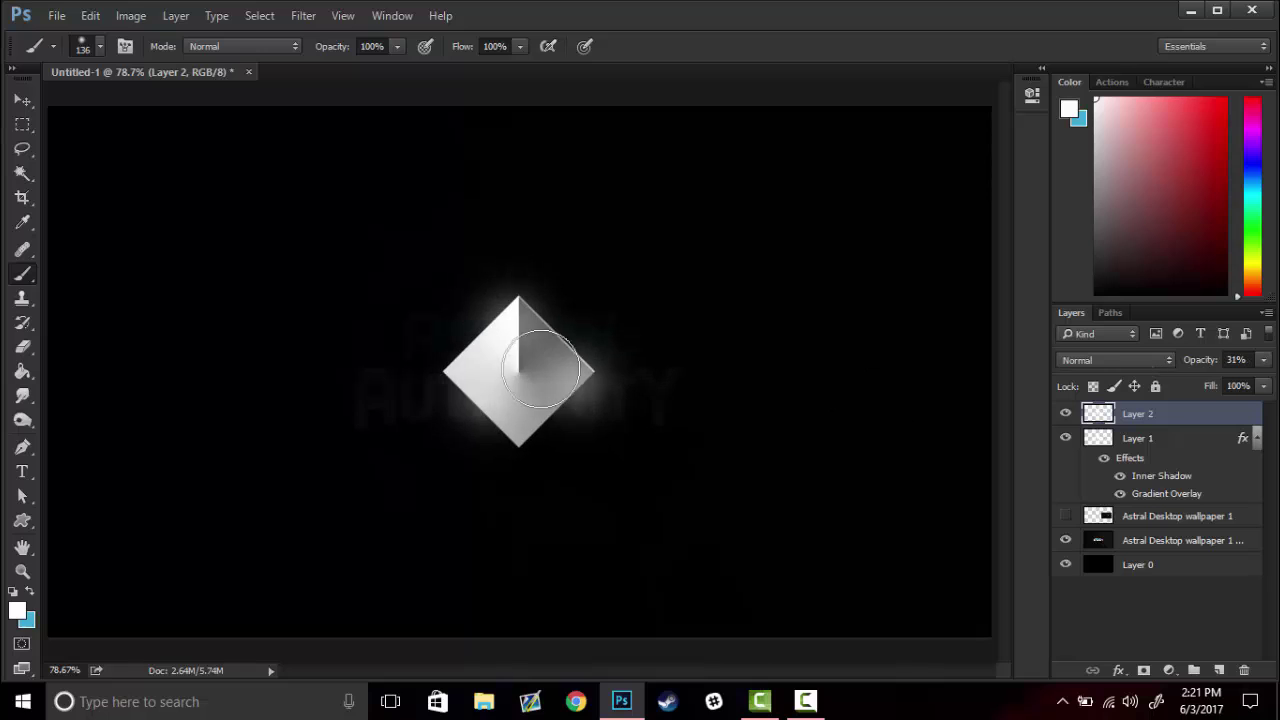
key(z)
drag(543, 375, 627, 399)
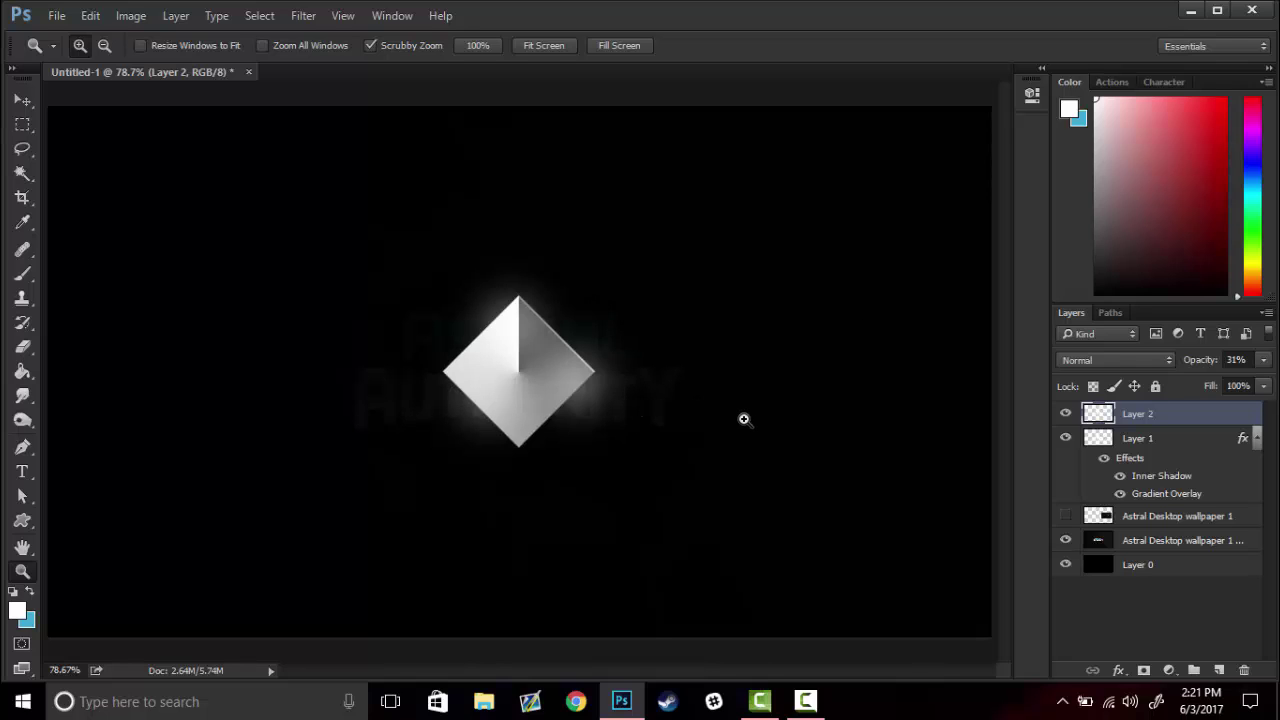
- Delete the diamond and glow layers and fit the Astral Authority wallpaper on screen
key(Delete)
key(Delete)
key(Delete)
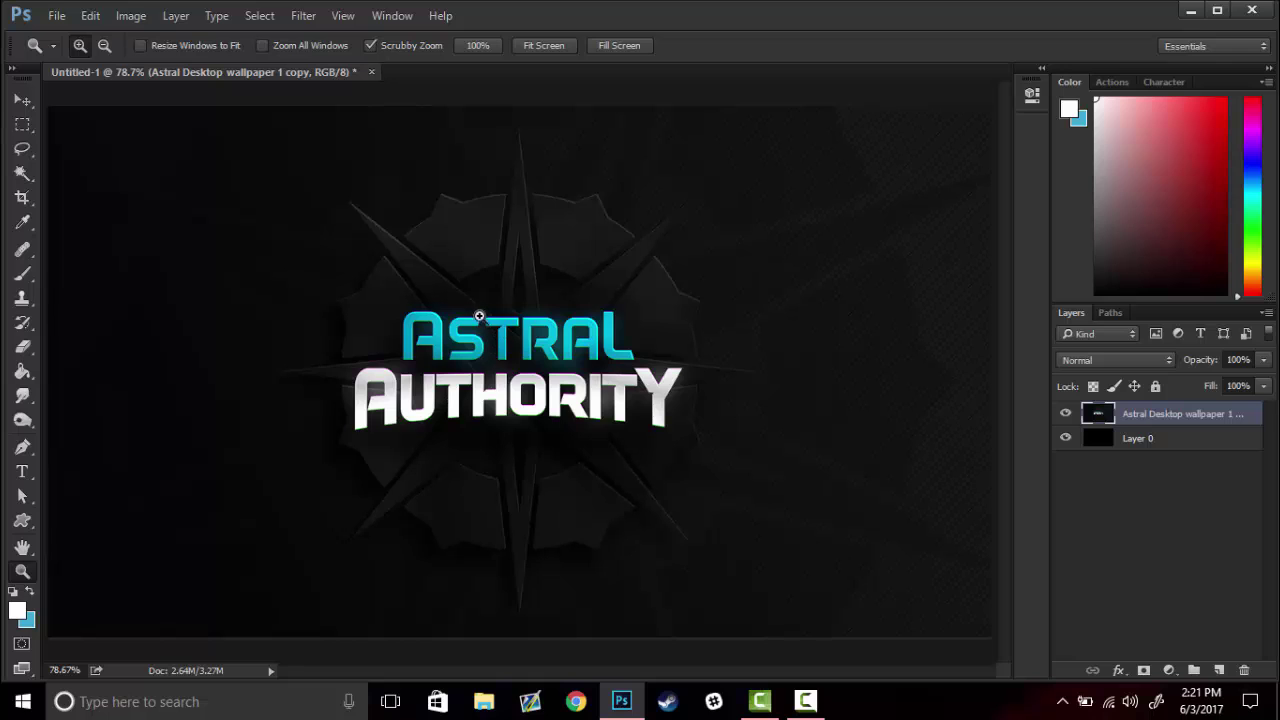
click(605, 327)
right_click(517, 402)
click(565, 414)
drag(827, 347, 801, 378)
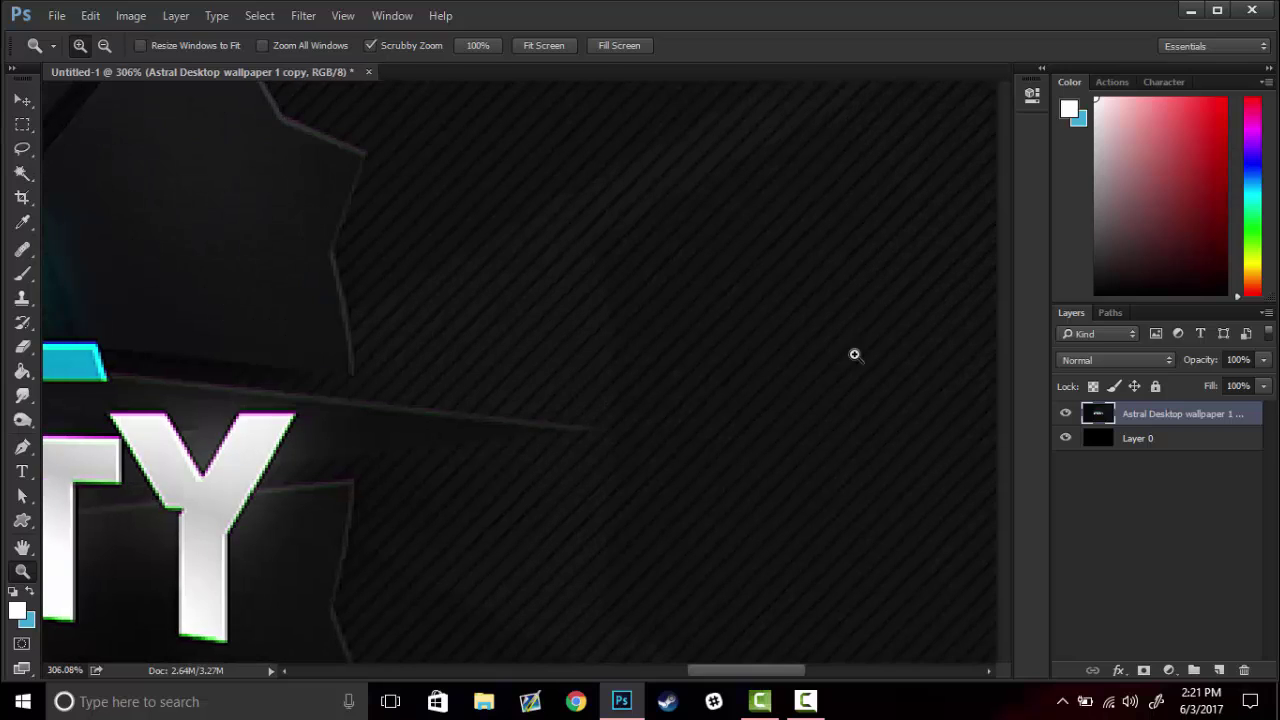
right_click(538, 291)
click(563, 307)
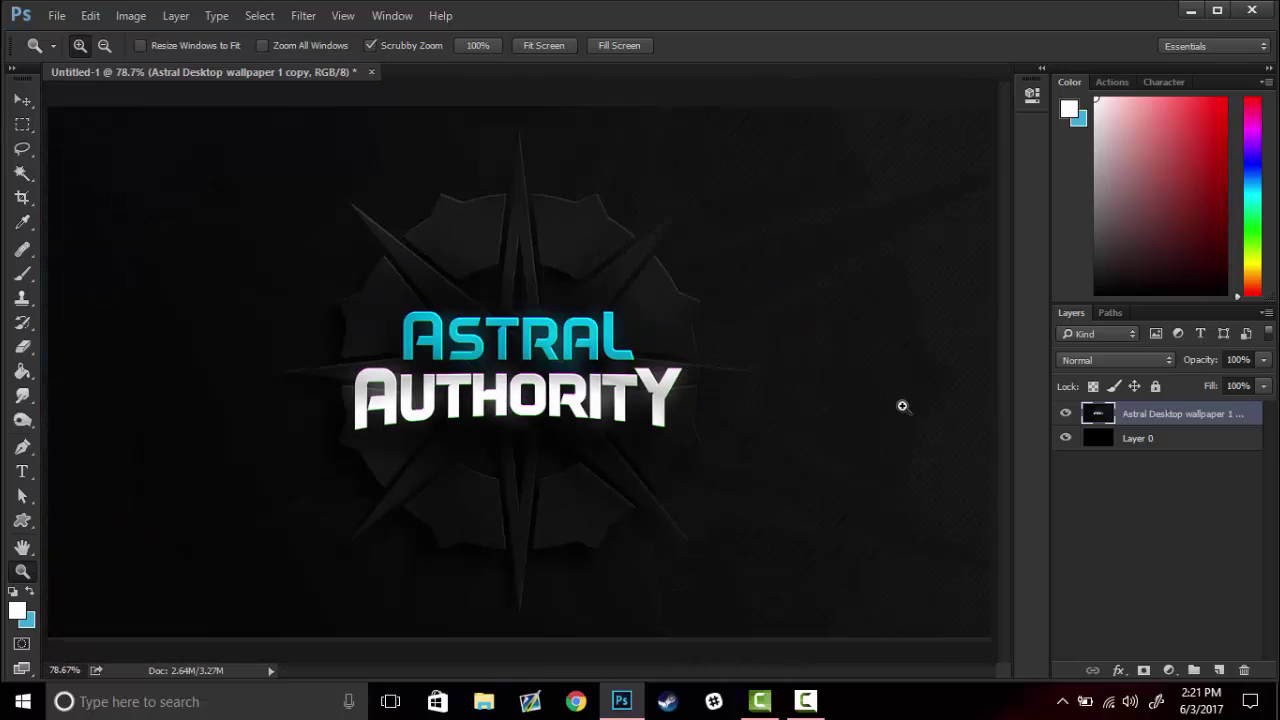
- Turn the wallpaper layer white with Hue/Saturation Lightness at +100
key(ctrl+u)
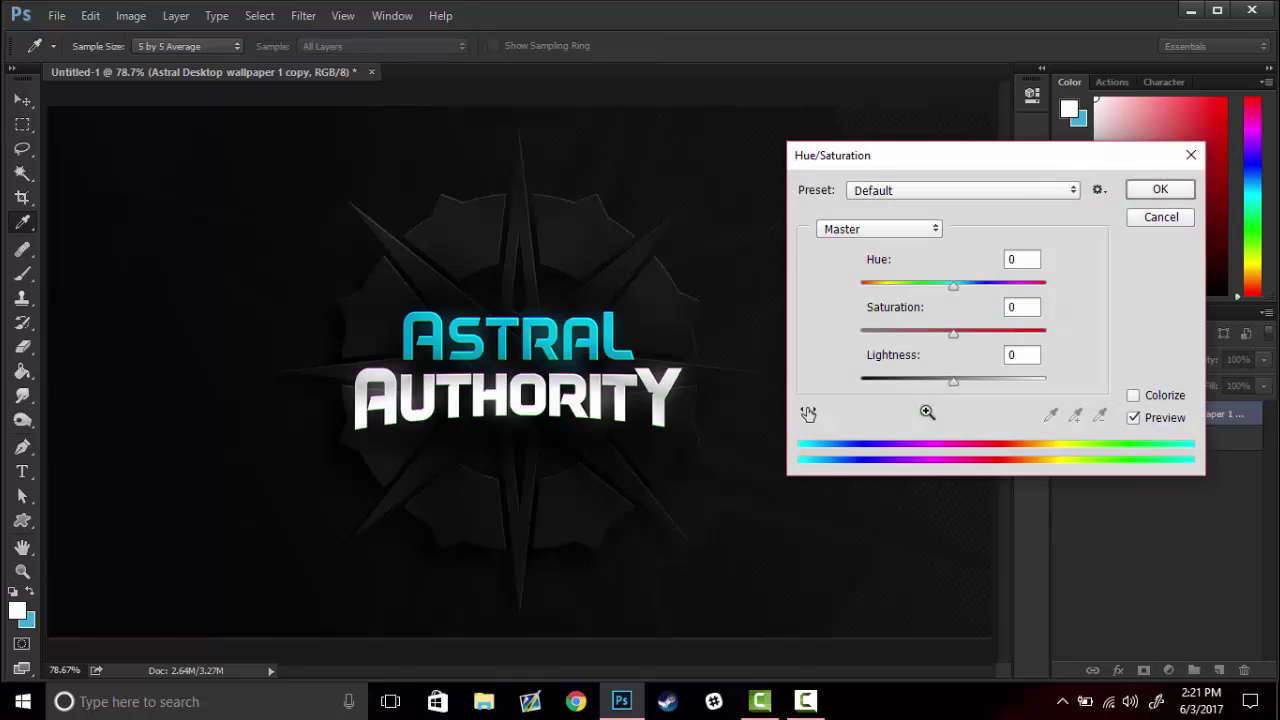
drag(911, 381, 720, 366)
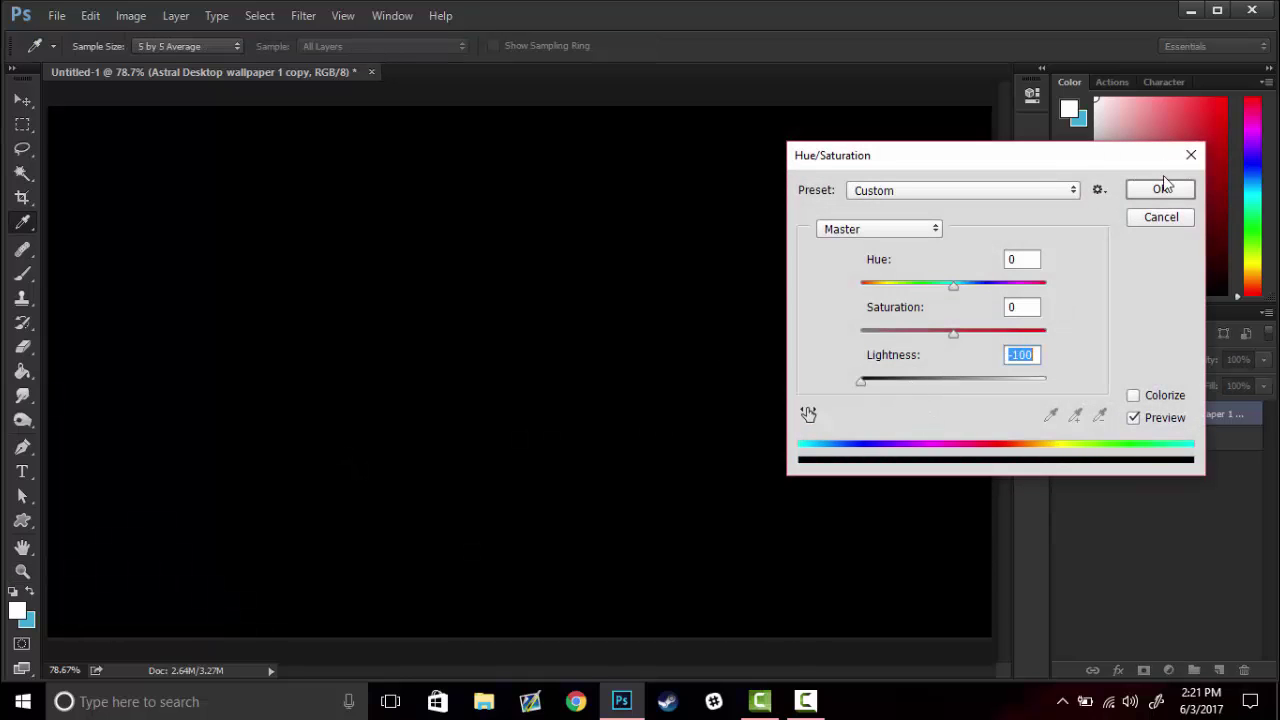
drag(861, 381, 1046, 381)
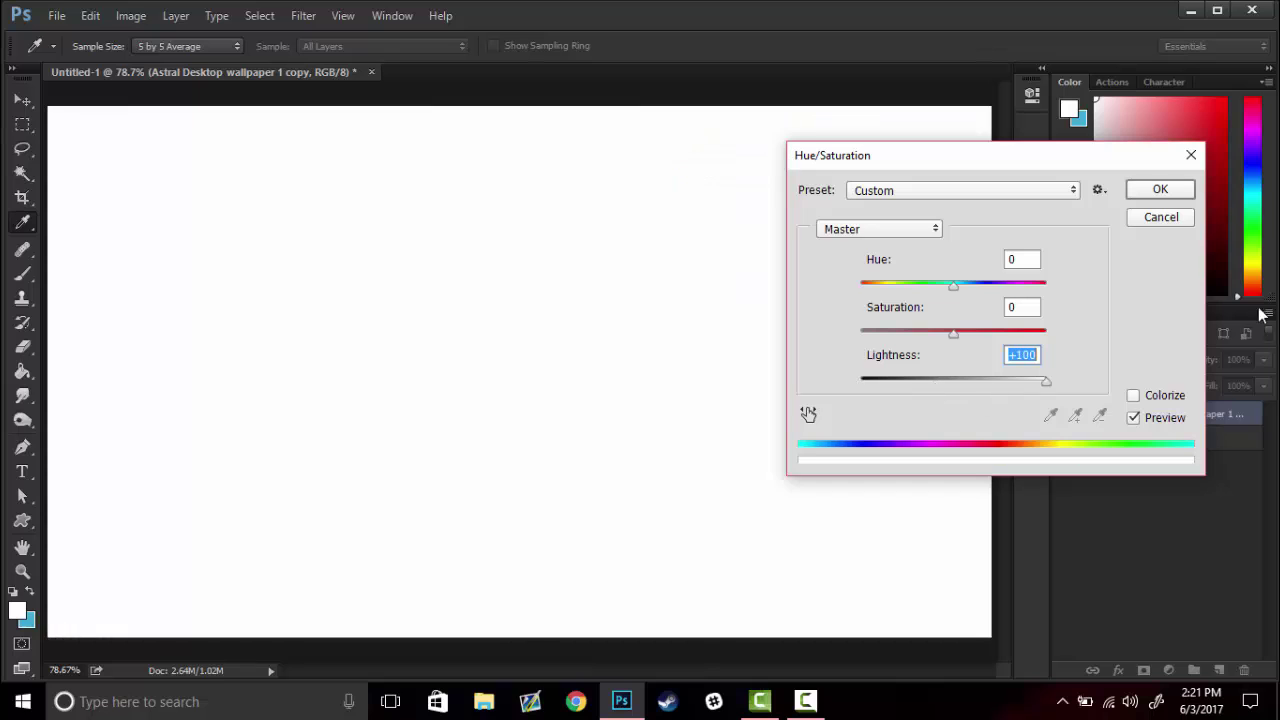
click(1160, 189)
- Add a dots Pattern Overlay to the wallpaper layer at roughly 1% opacity
double_click(1255, 423)
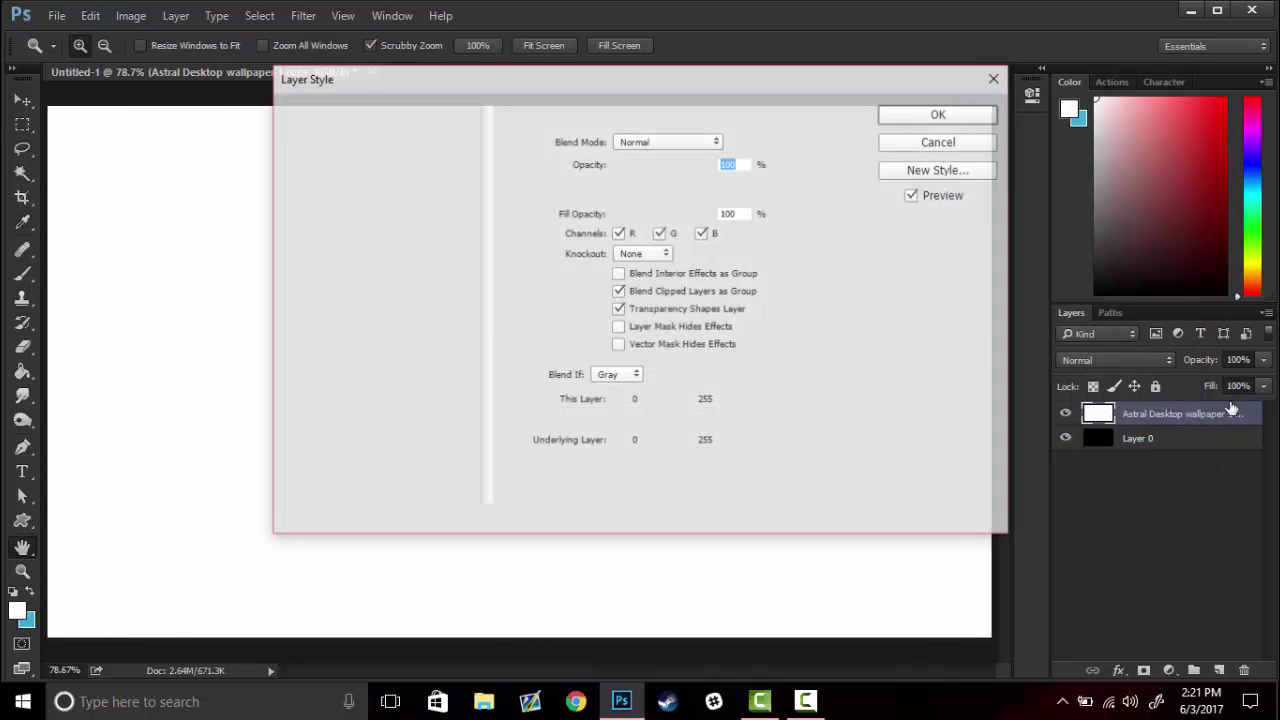
drag(553, 83, 799, 79)
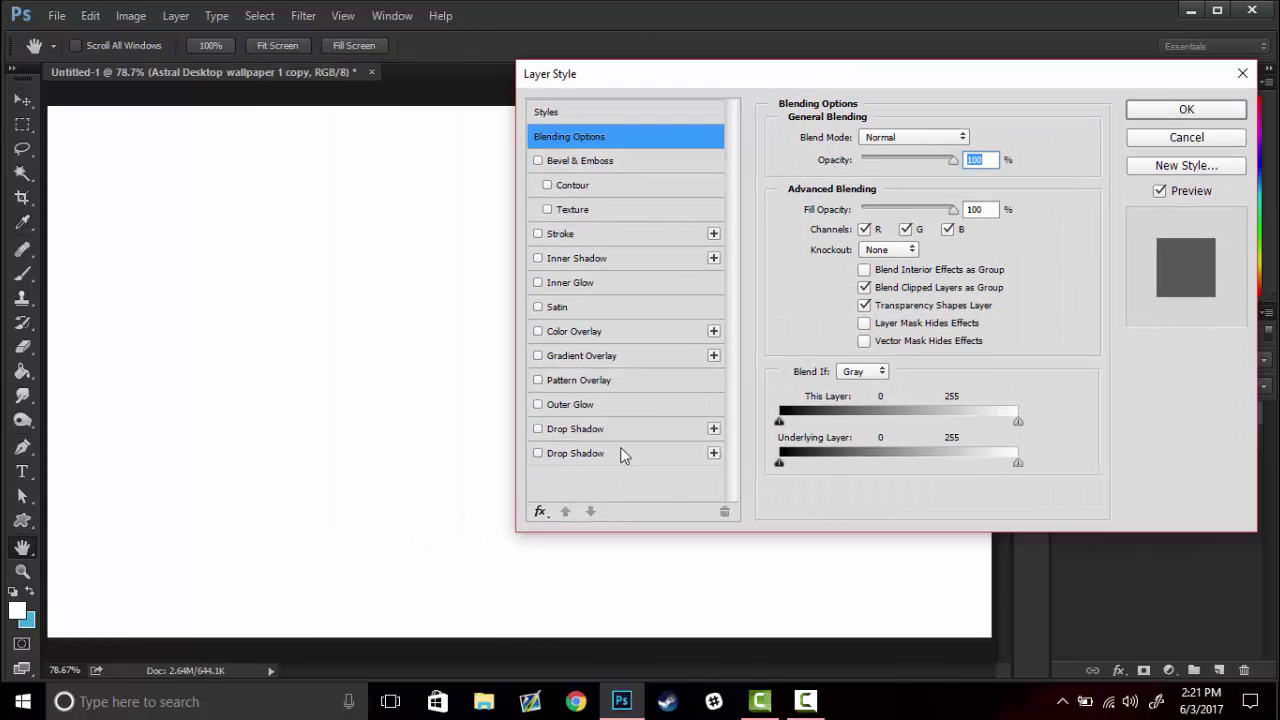
click(556, 379)
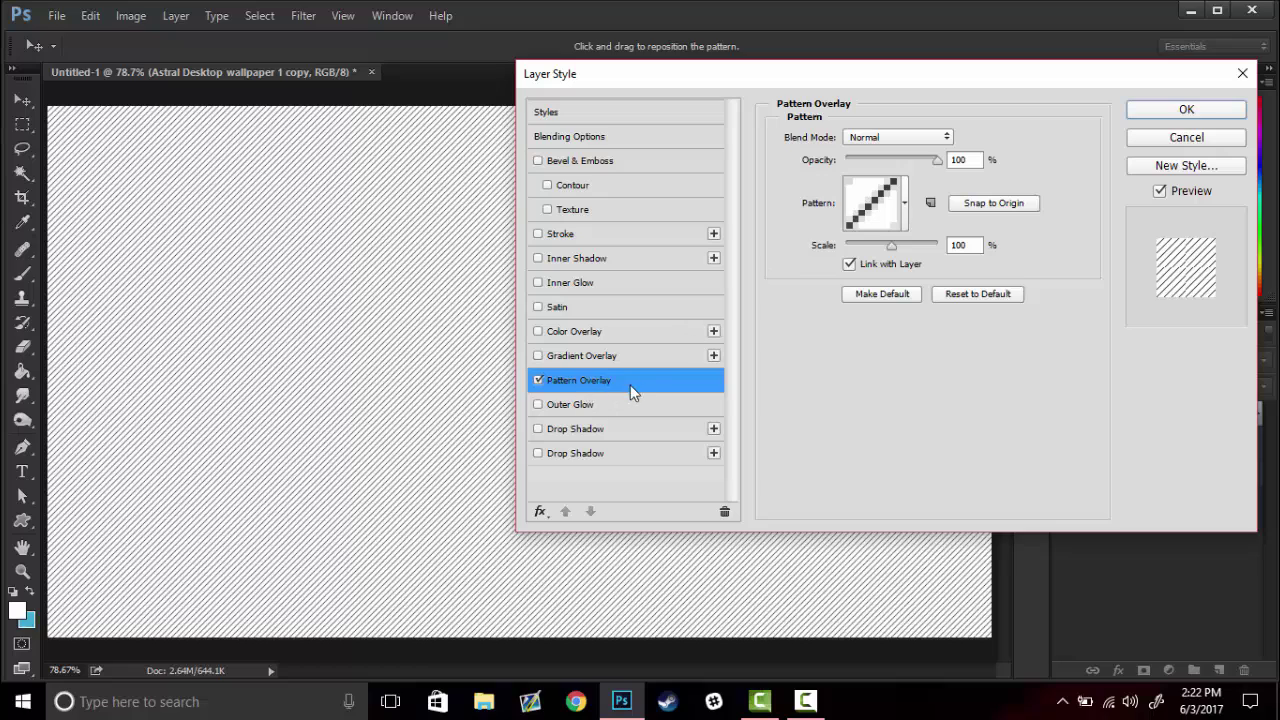
click(876, 214)
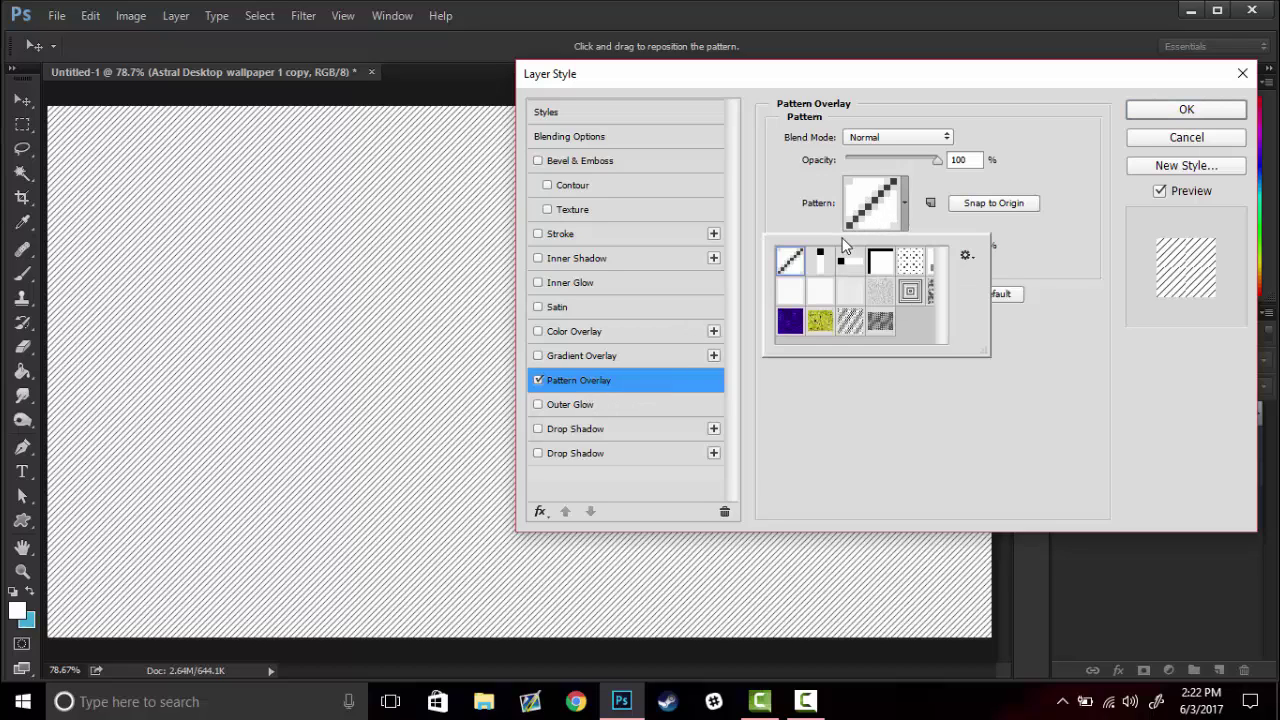
click(852, 264)
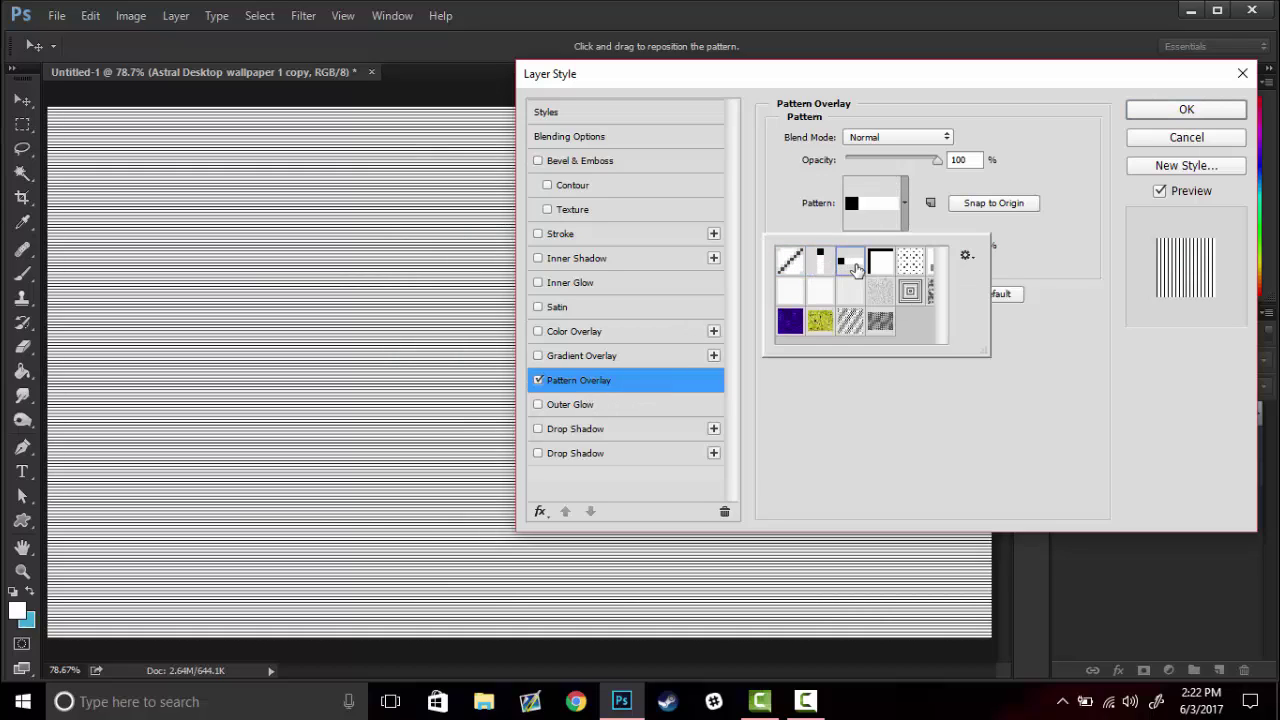
key(Right)
key(Right)
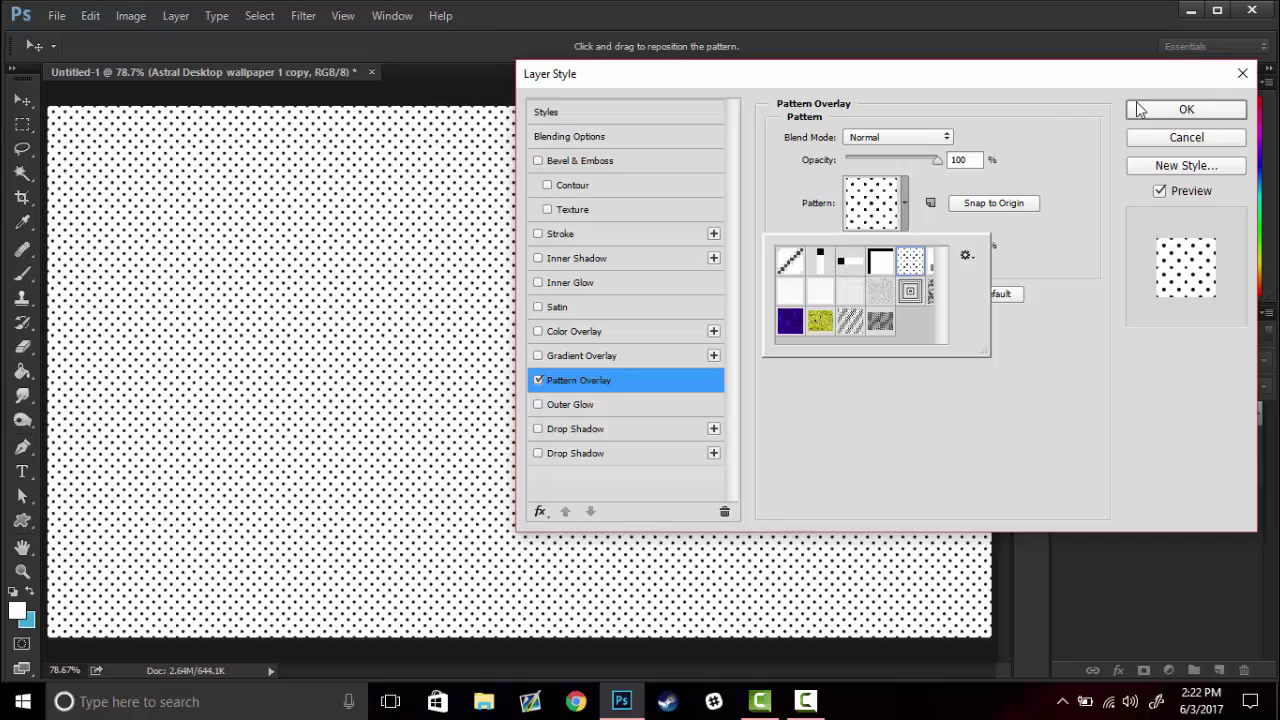
key(Return)
drag(897, 162, 848, 174)
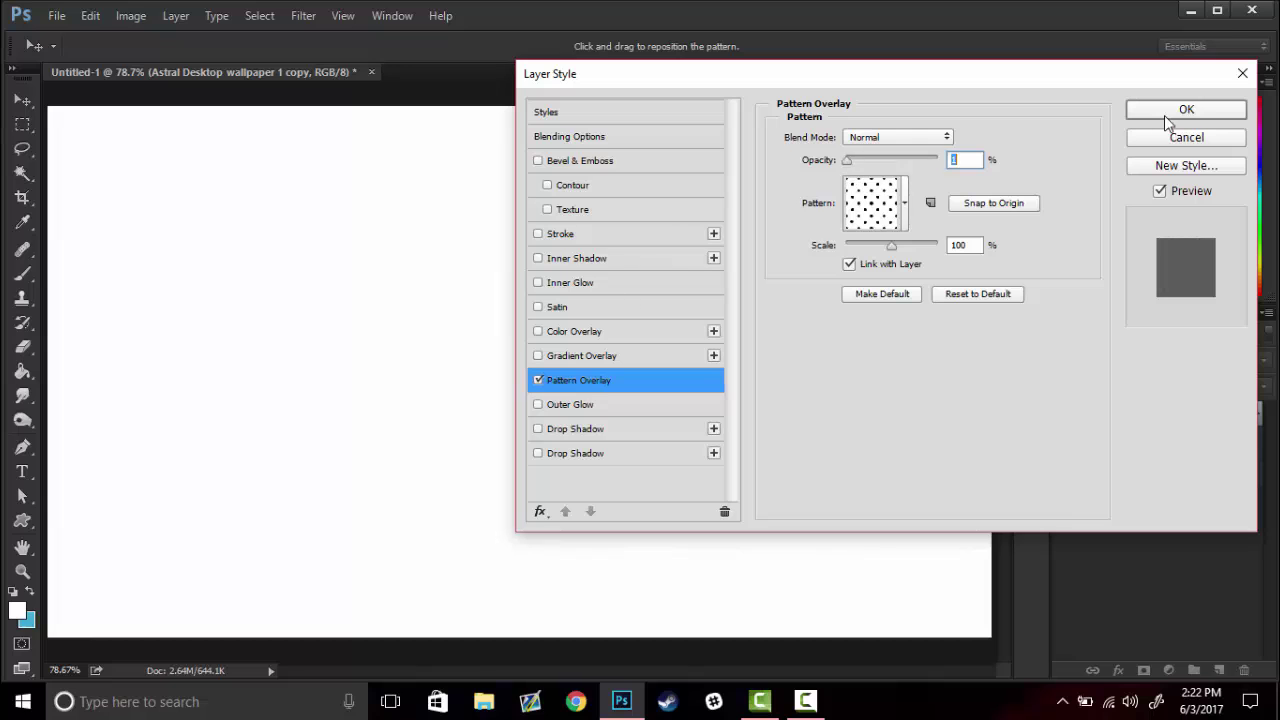
click(1195, 112)
- Paint a single solid black round dot on a new layer with a hard brush
right_click(588, 280)
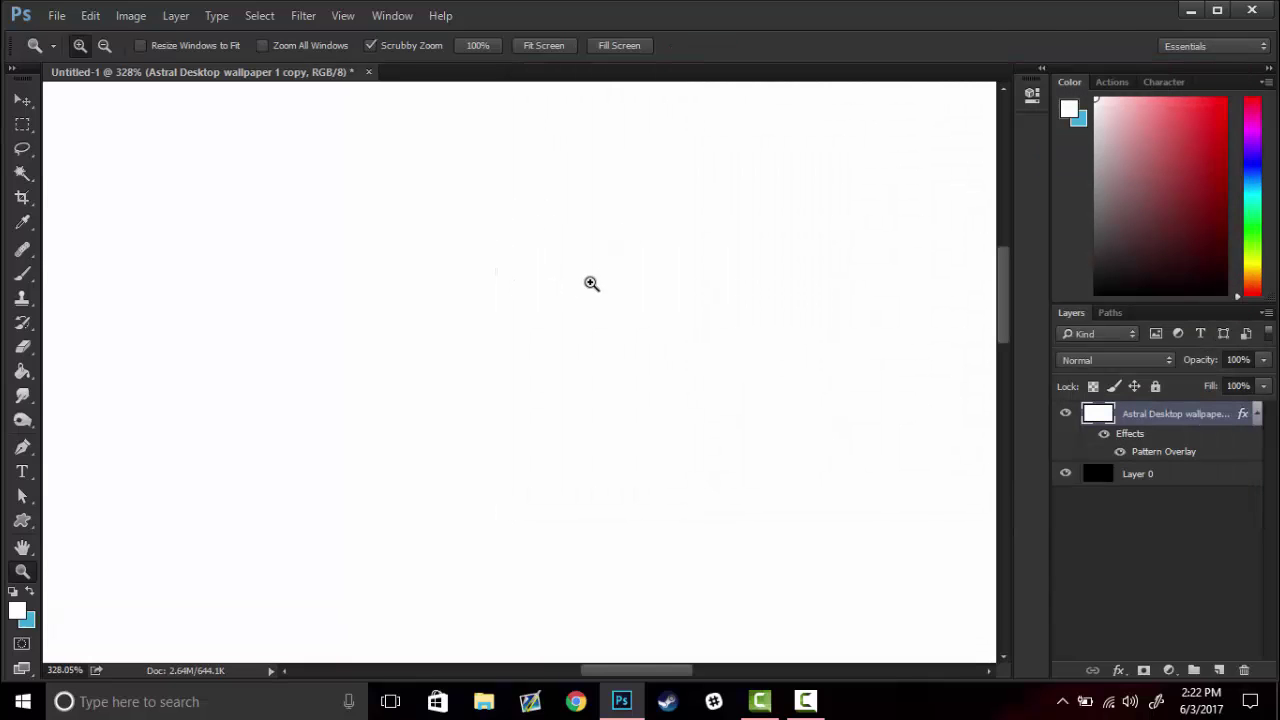
click(663, 312)
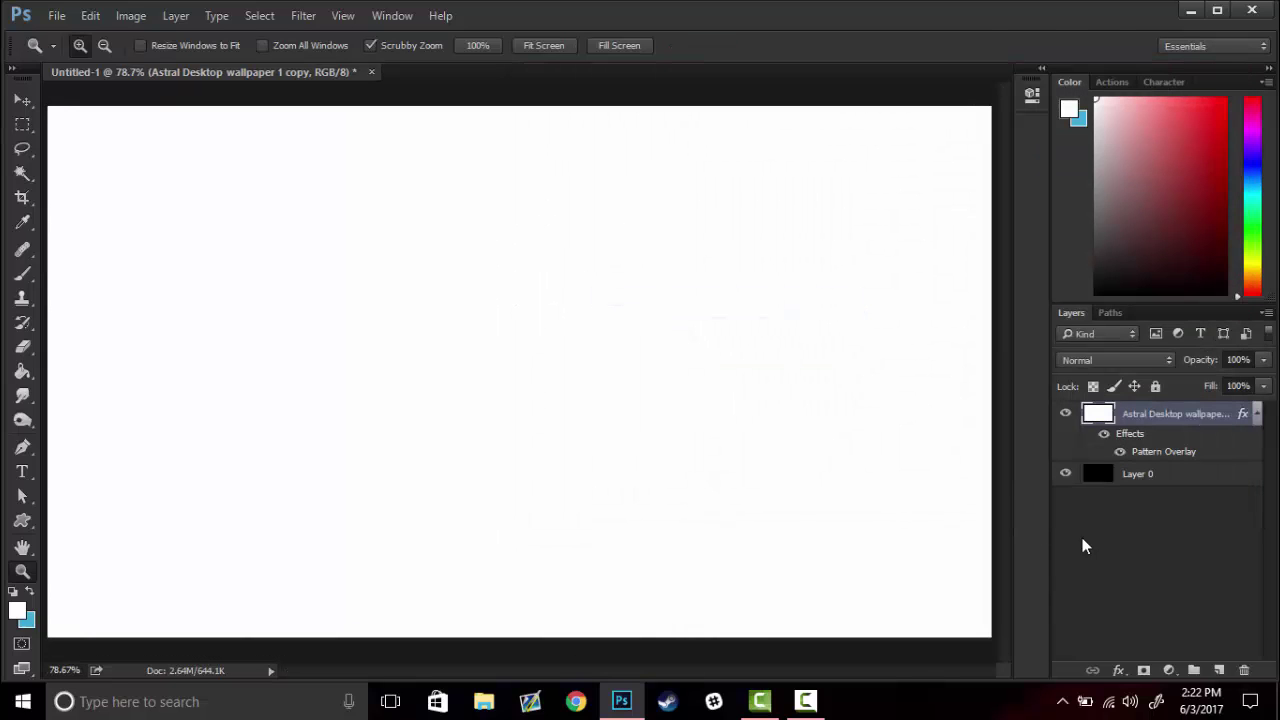
click(1219, 669)
key(b)
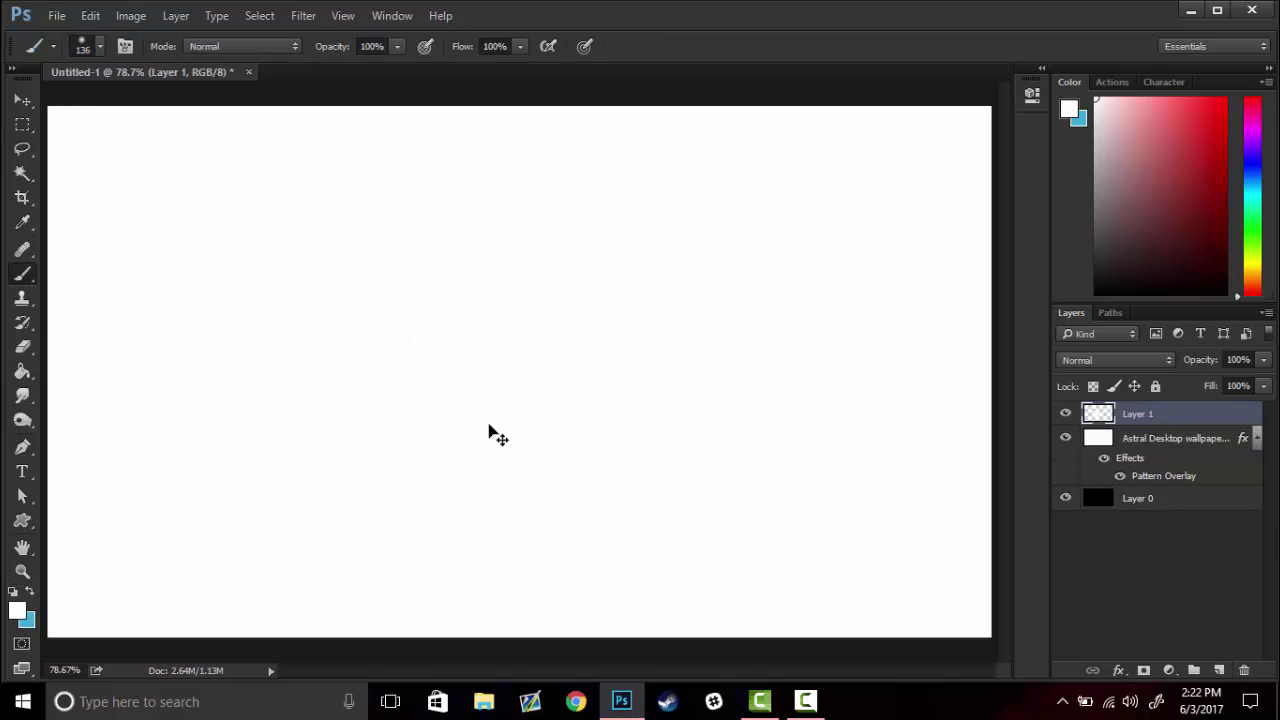
right_click(513, 403)
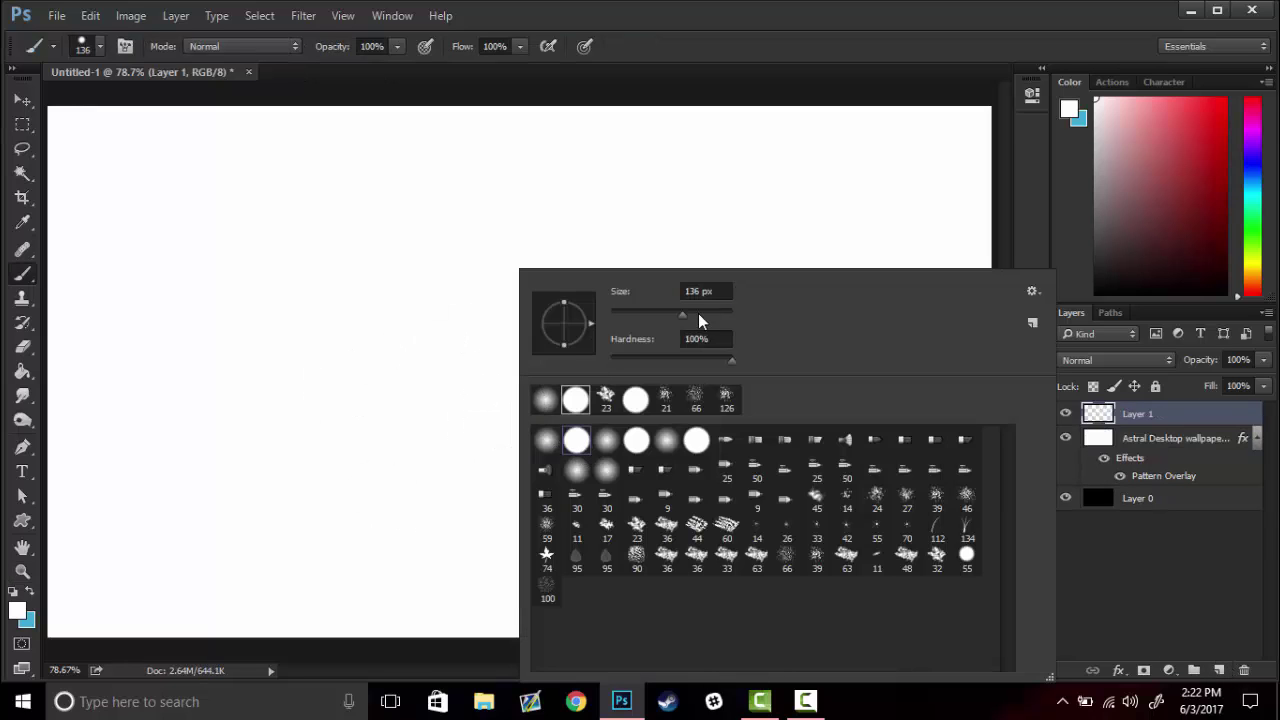
click(460, 330)
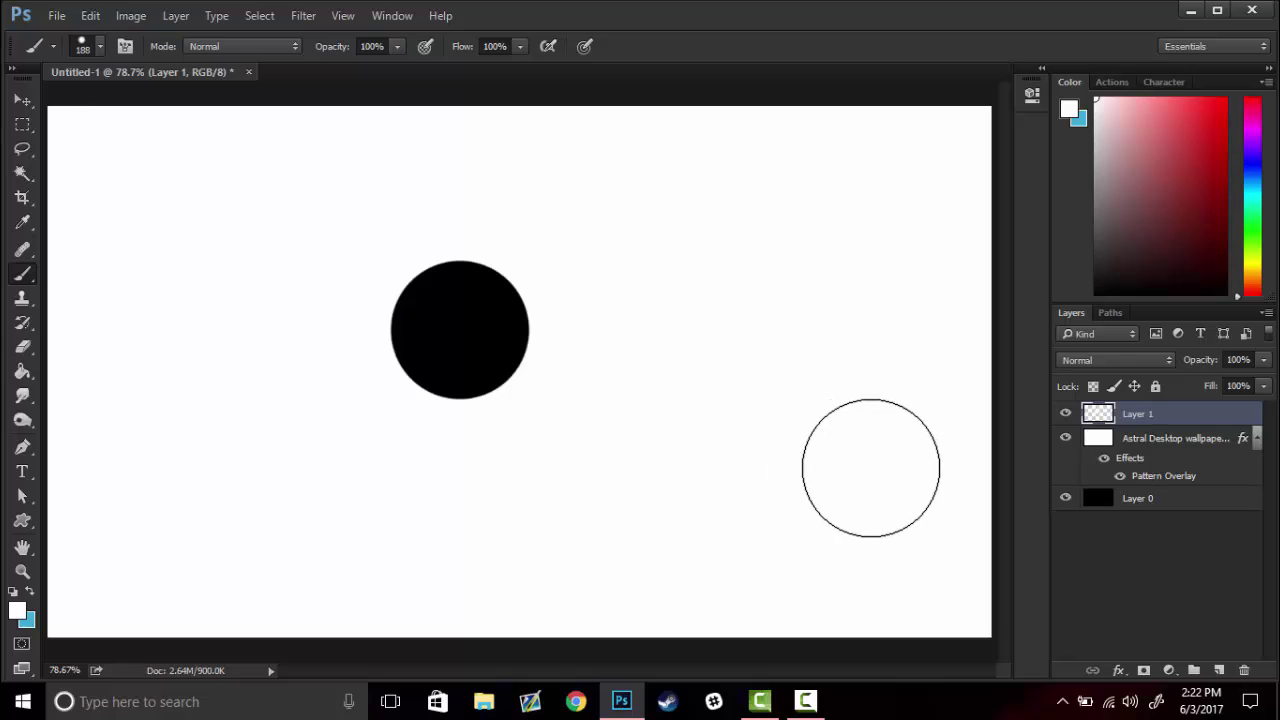
- Give the circle a slate-blue Color Overlay and rasterize its layer style
double_click(1217, 428)
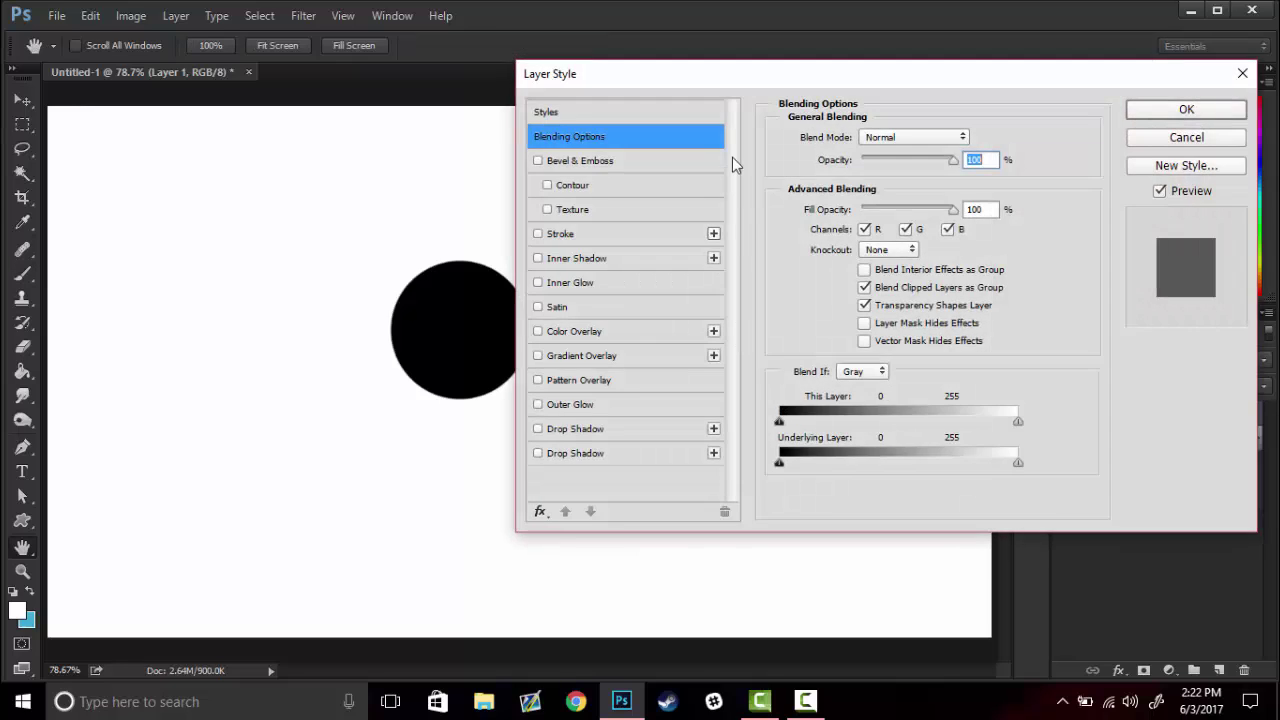
drag(770, 80, 821, 60)
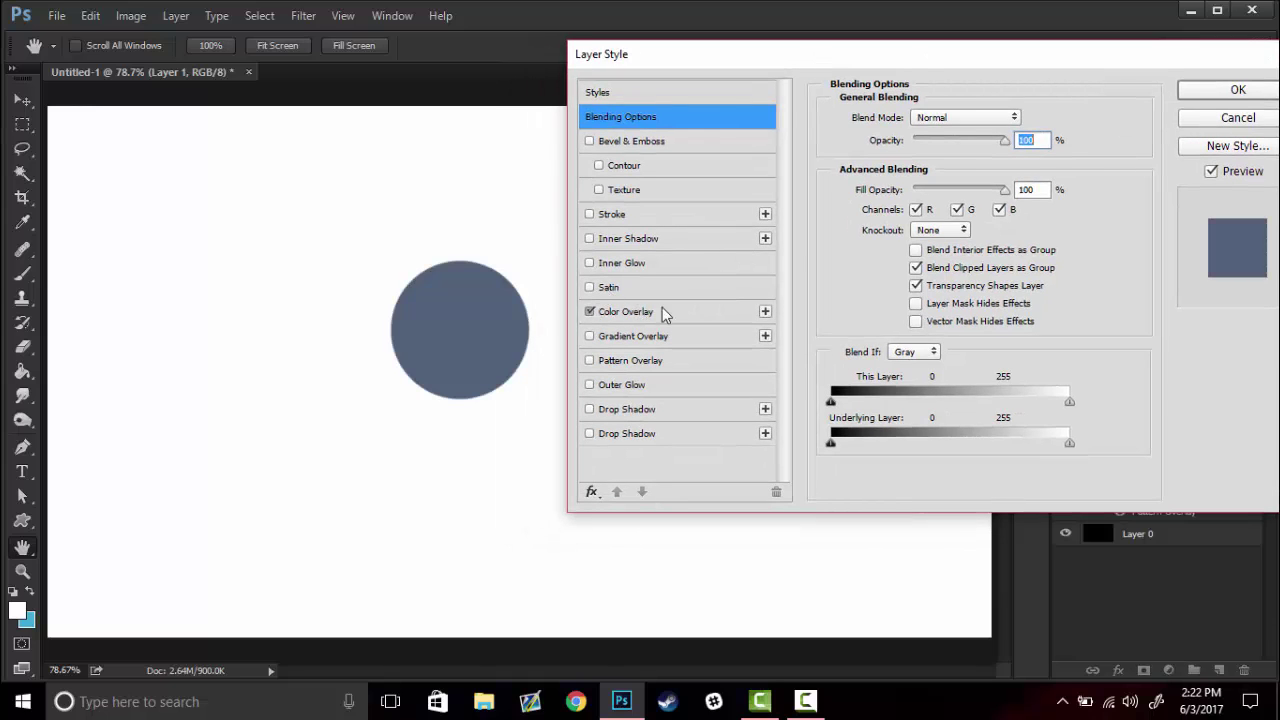
click(625, 311)
click(1238, 89)
right_click(1182, 416)
click(995, 361)
- Add a low-opacity dots Pattern Overlay and an Inner Shadow to the circle
double_click(1188, 417)
drag(626, 78, 939, 77)
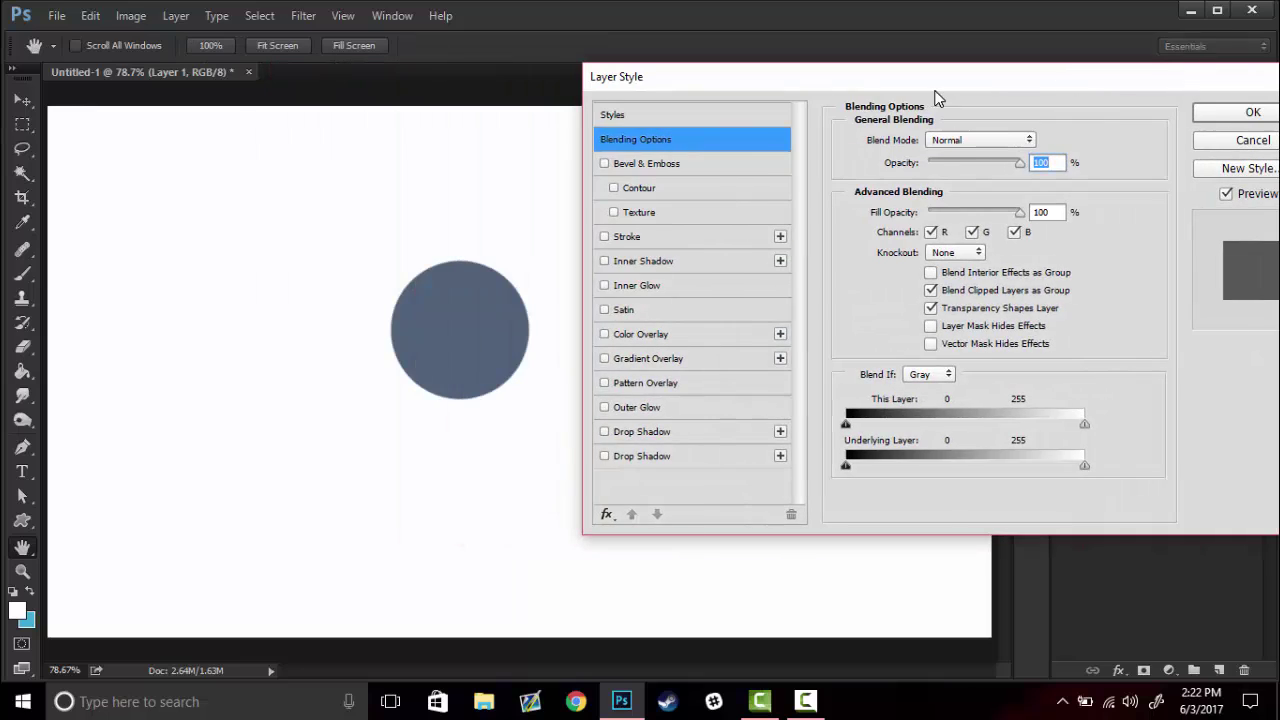
click(651, 385)
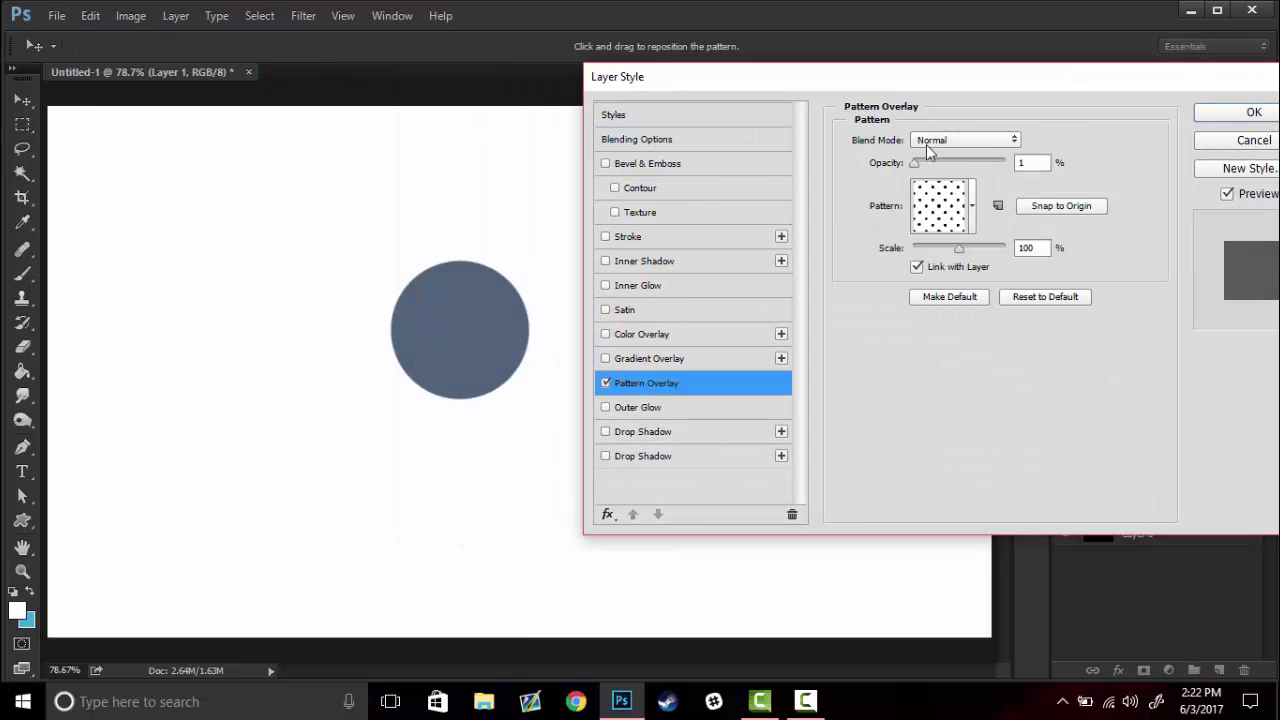
drag(924, 156, 921, 162)
click(606, 261)
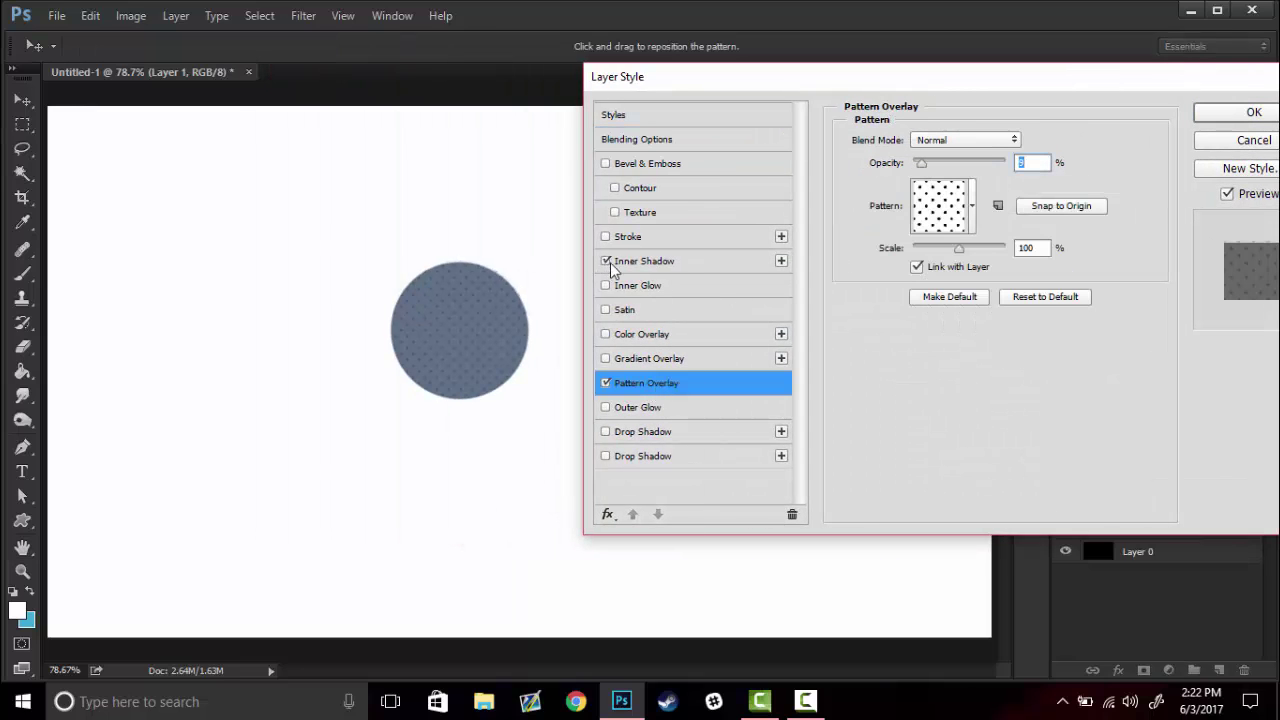
click(1210, 116)
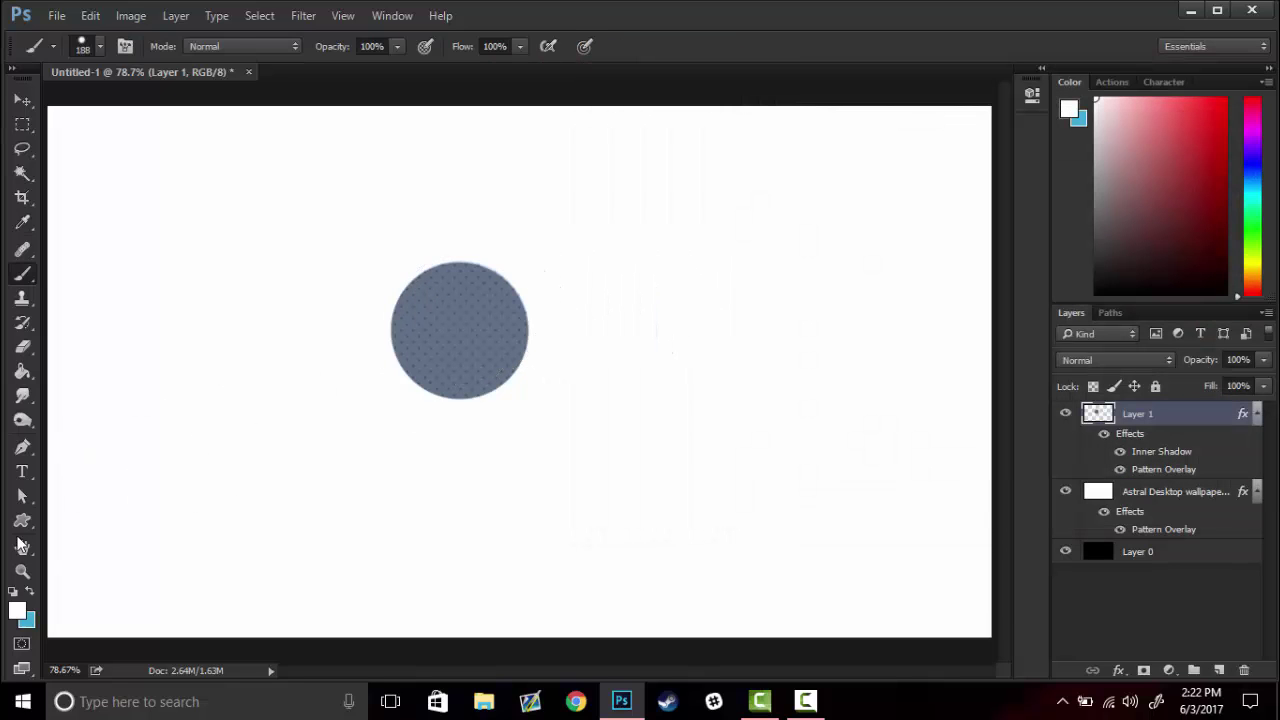
click(22, 571)
mouse_move(437, 374)
mouse_down()
mouse_move(549, 277)
mouse_move(564, 325)
mouse_up()
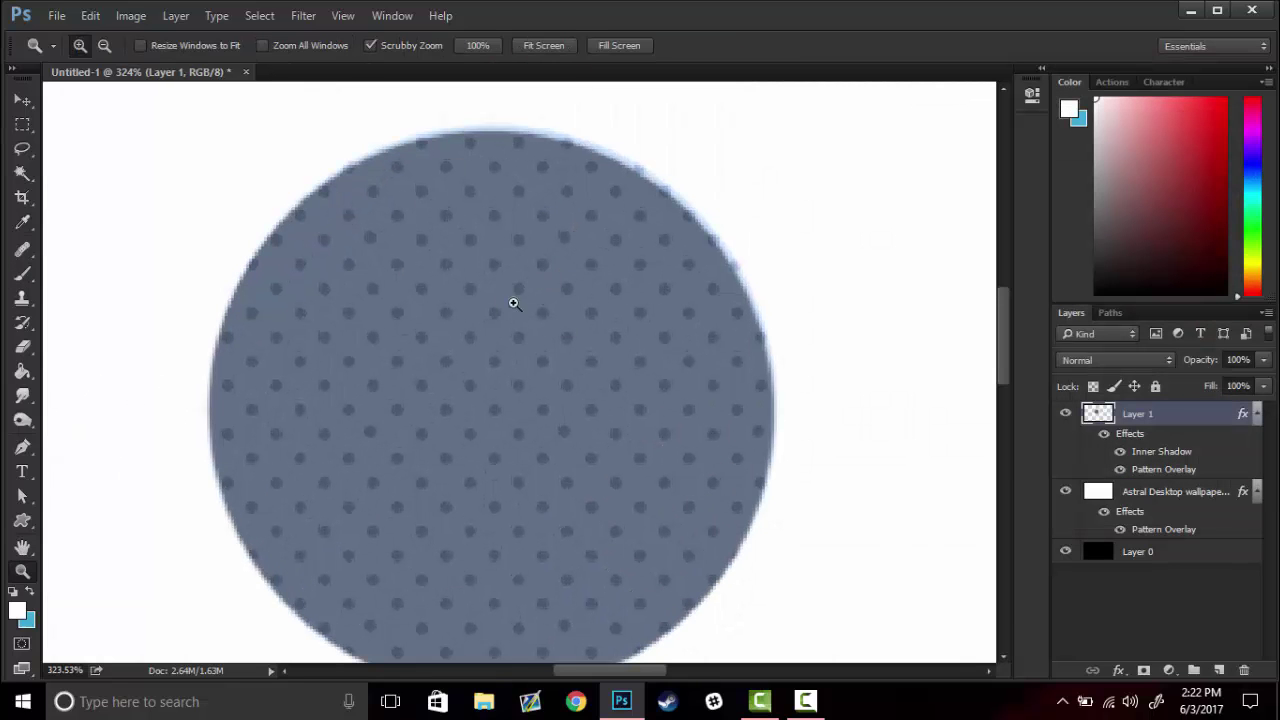
right_click(514, 303)
click(532, 311)
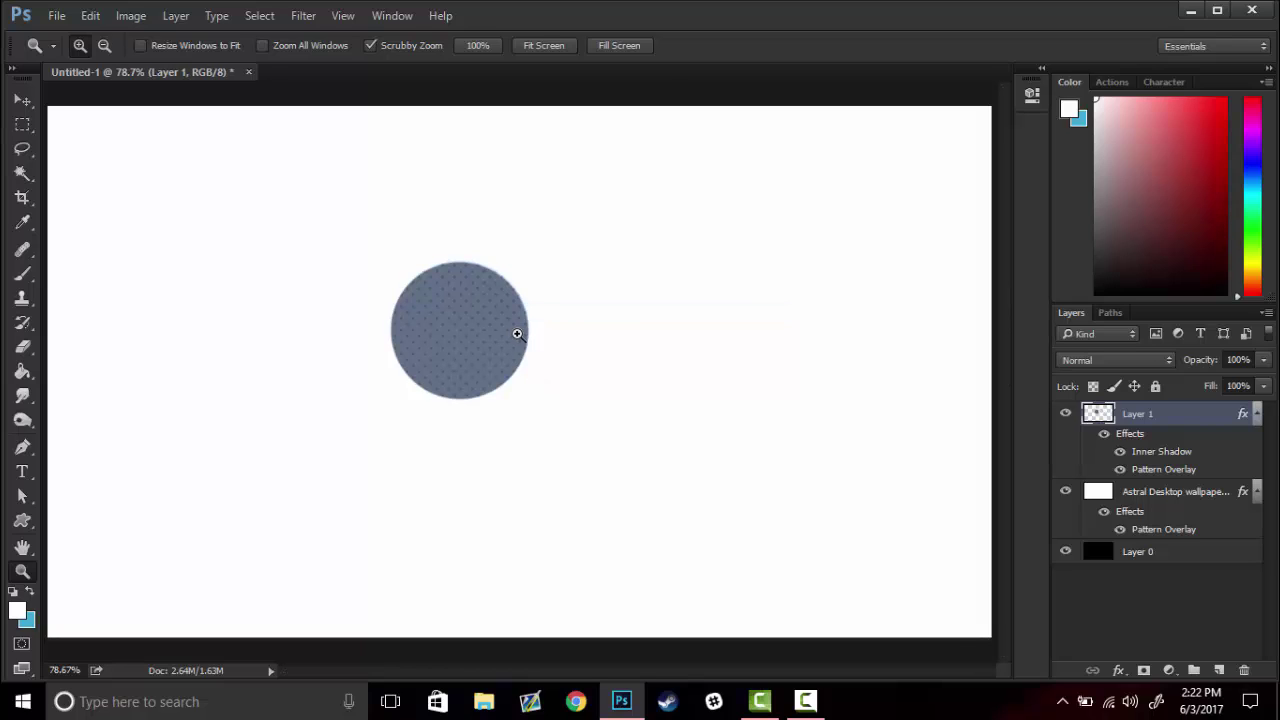
- Delete the circle and wallpaper layers, then scroll down the Twitter profile page
key(Delete)
key(Delete)
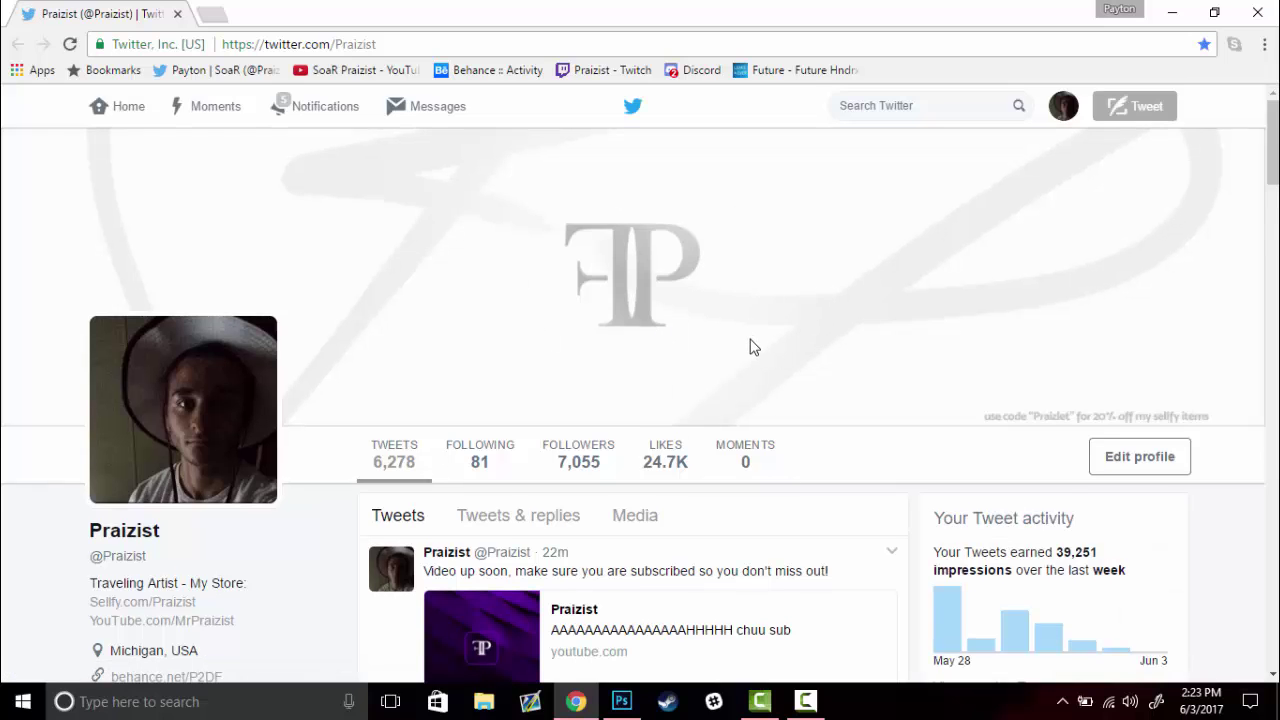
scroll(754, 347, down, 1)
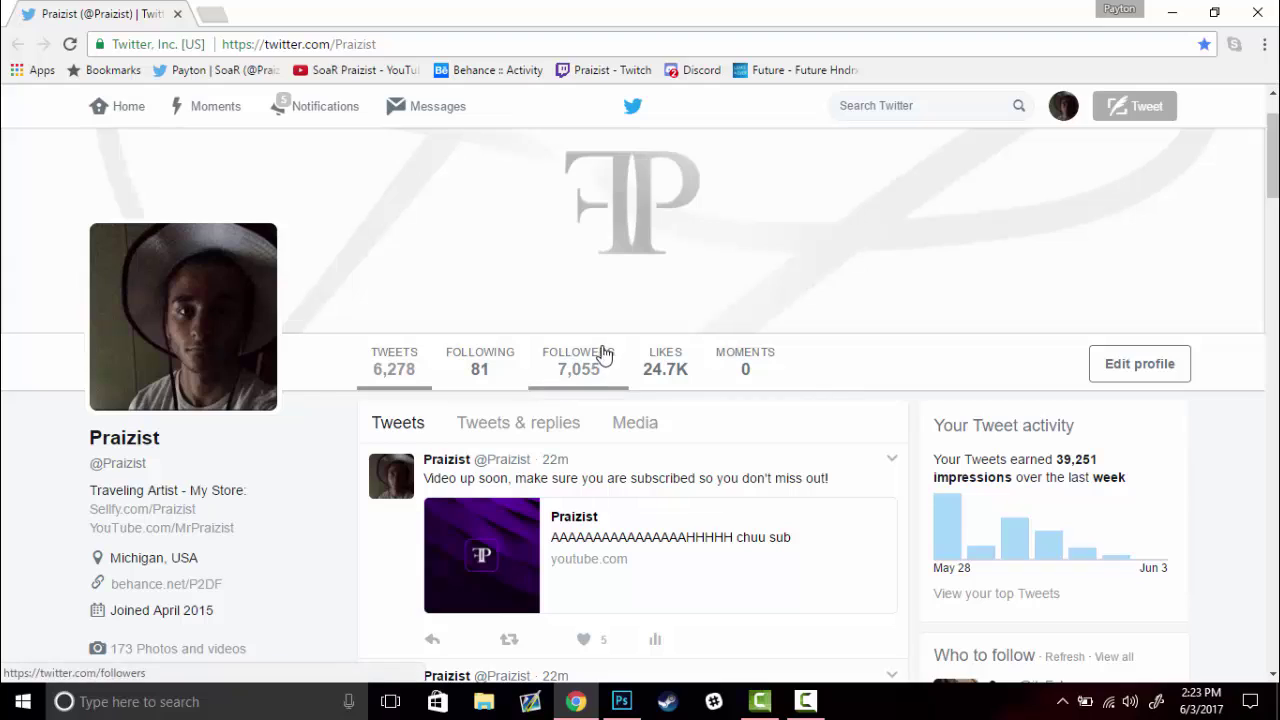